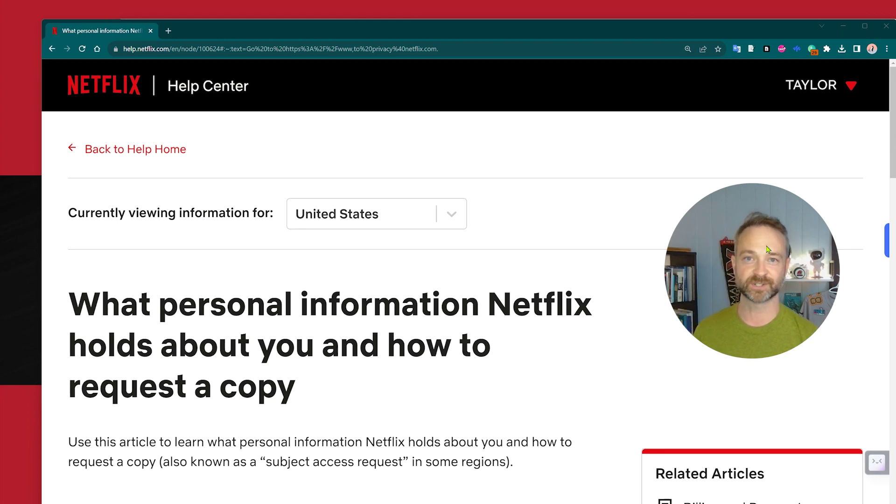
Read the Netflix Help Center article's instructions on how an account owner obtains a copy of their data
{"action": "scroll", "coordinate": [445, 253], "scroll_direction": "down", "scroll_amount": 15}
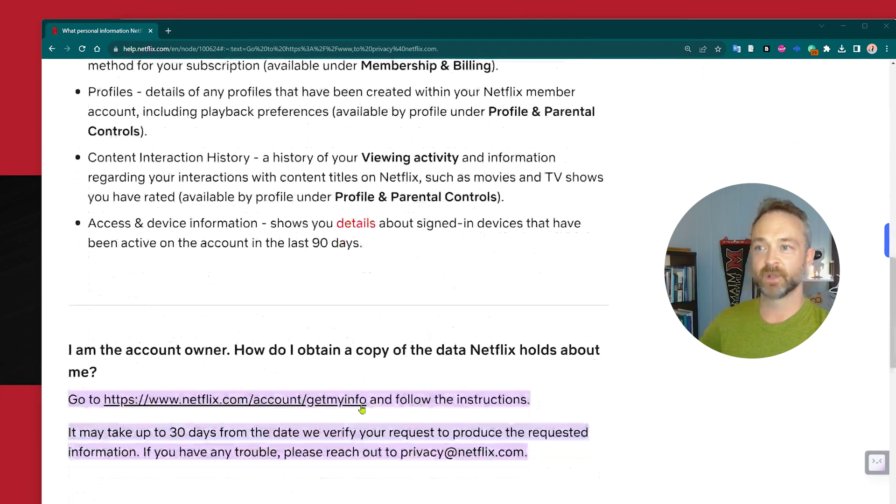
{"action": "scroll", "coordinate": [363, 408], "scroll_direction": "down", "scroll_amount": 2}
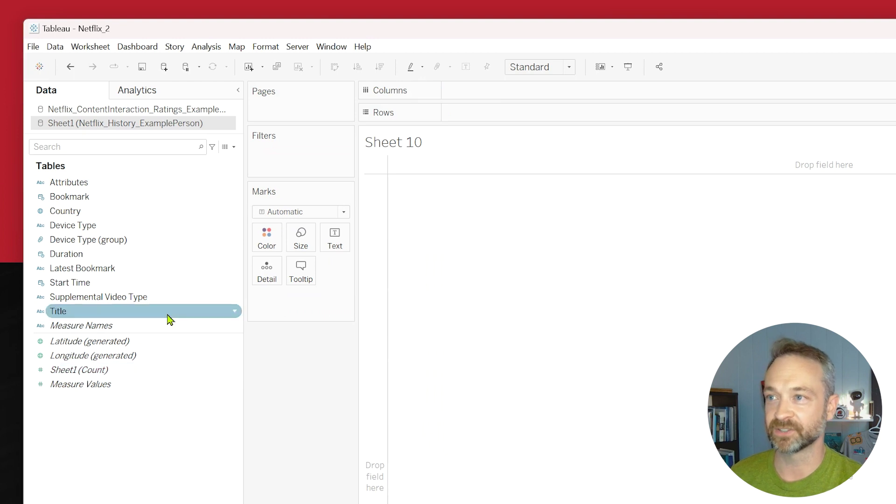
Switch to Tableau and build a treemap with Title as detail, sized and colored by Sheet1 (Count)
{"action": "left_click_drag", "start_coordinate": [169, 320], "coordinate": [264, 280]}
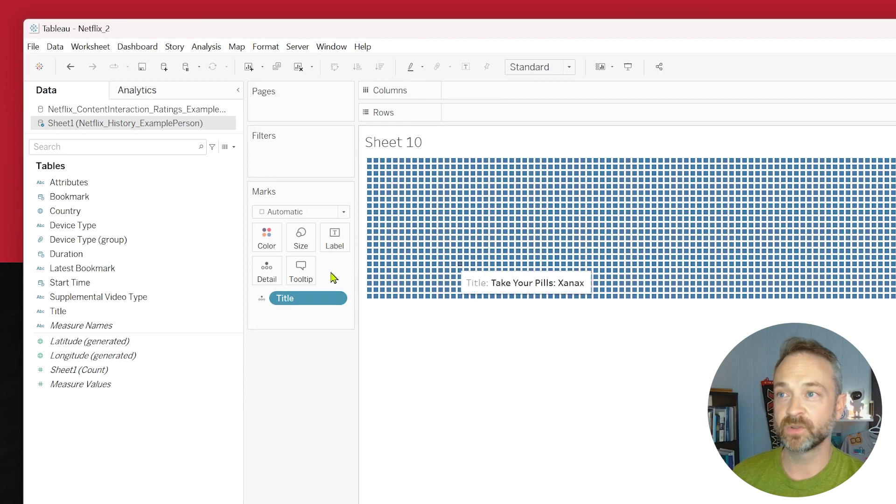
{"action": "left_click_drag", "start_coordinate": [110, 371], "coordinate": [302, 247]}
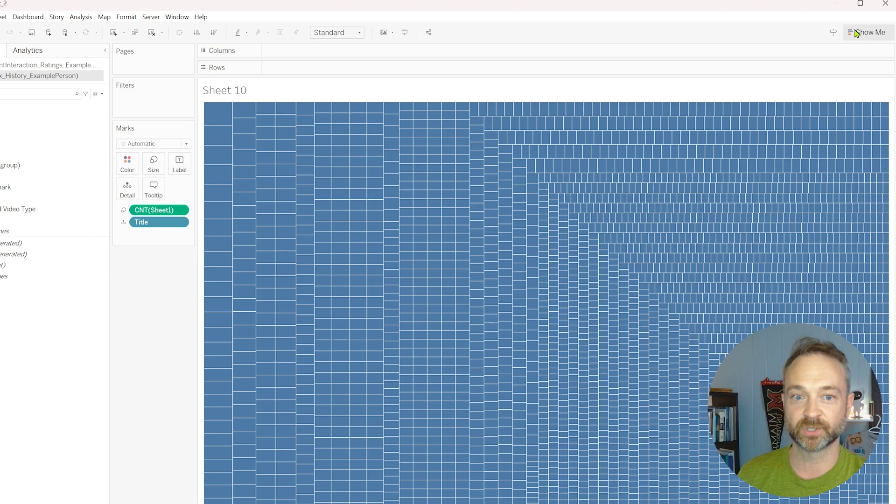
{"action": "left_click", "coordinate": [856, 33]}
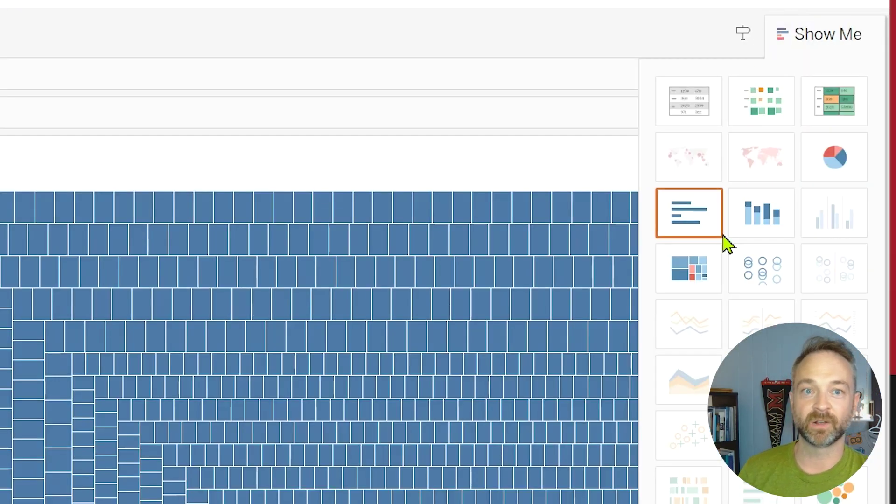
{"action": "left_click", "coordinate": [715, 289]}
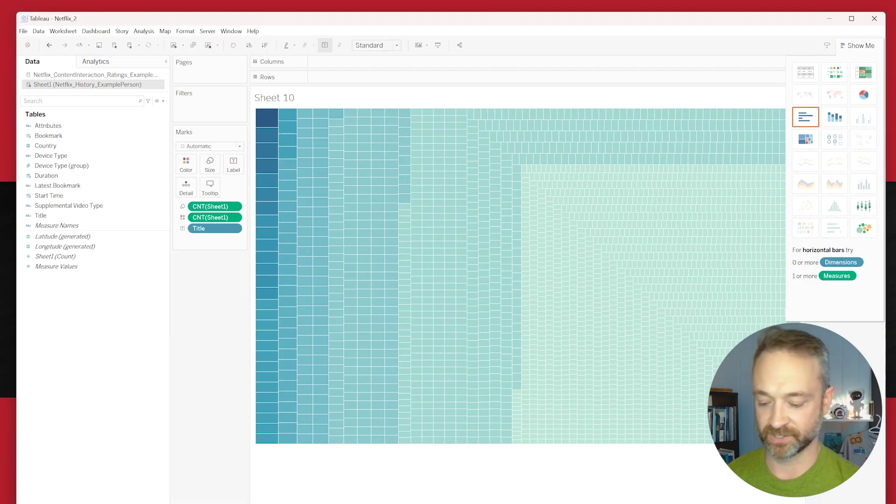
Rename the treemap worksheet as Titles Watched by Year
{"action": "double_click", "coordinate": [719, 503]}
{"action": "type", "text": "Titles Watch"}
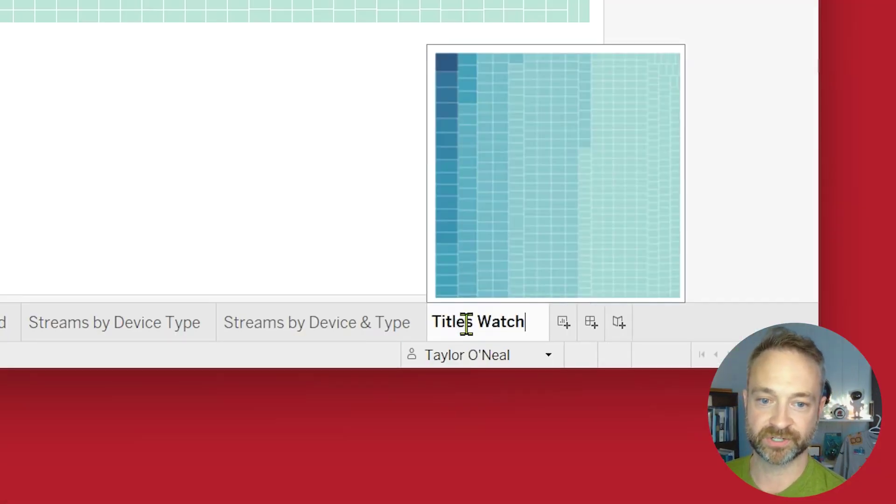
{"action": "type", "text": "ed by Year"}
{"action": "key", "text": "Return"}
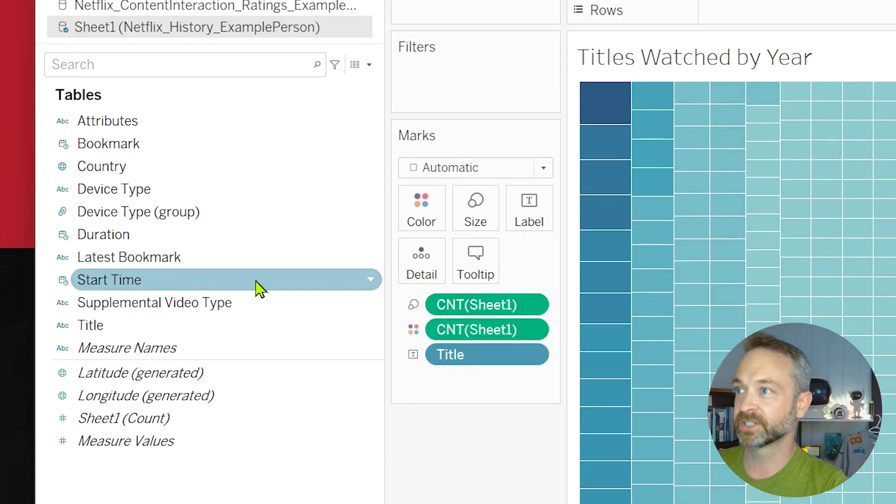
Break the treemap down by year of Start Time and use that year as the color
{"action": "left_click_drag", "start_coordinate": [258, 288], "coordinate": [438, 261]}
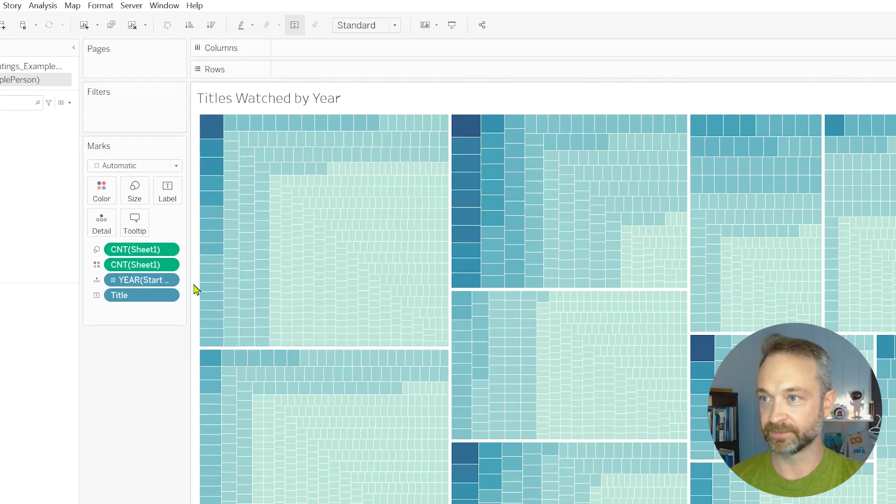
{"action": "left_click_drag", "start_coordinate": [146, 280], "coordinate": [99, 199]}
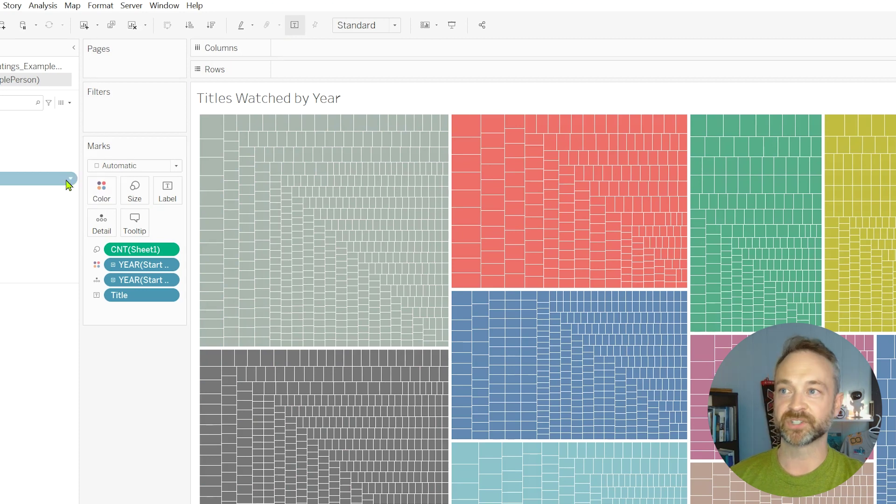
Assign a different color palette to the years of Start Time and close the chart type suggestions
{"action": "left_click", "coordinate": [101, 192]}
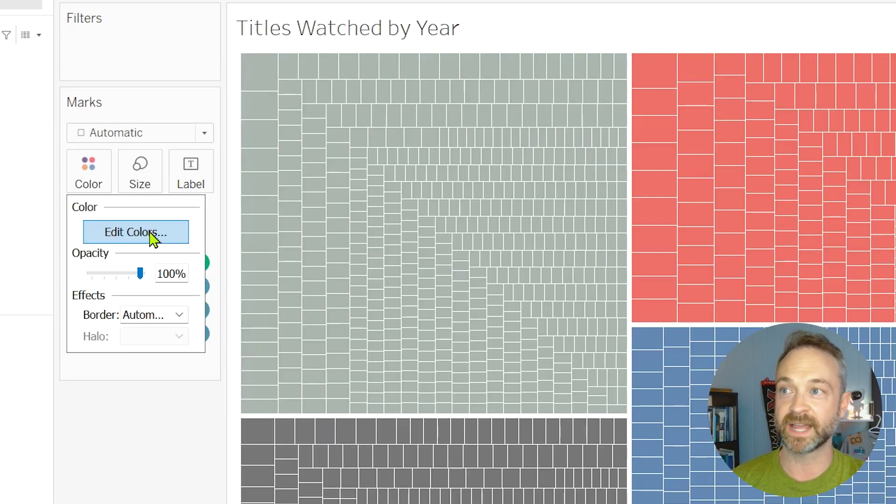
{"action": "left_click", "coordinate": [151, 234]}
{"action": "left_click", "coordinate": [780, 353]}
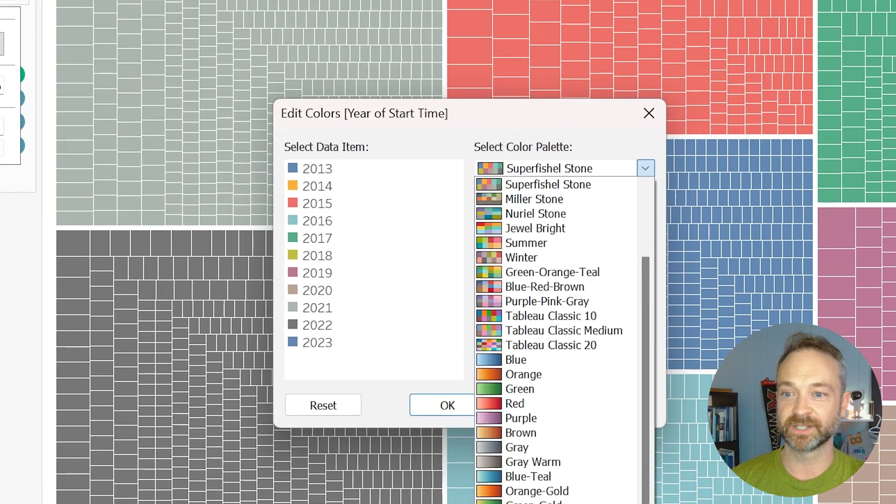
{"action": "left_click", "coordinate": [536, 501]}
{"action": "left_click", "coordinate": [564, 369]}
{"action": "left_click", "coordinate": [447, 405]}
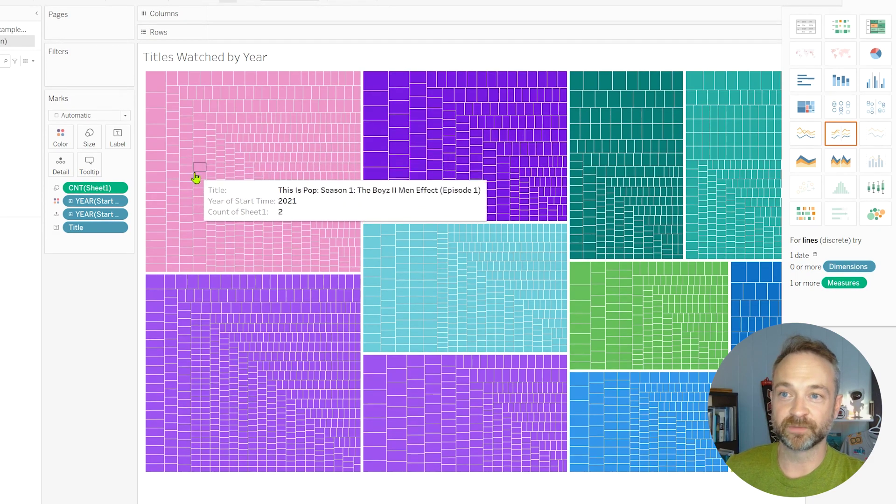
{"action": "left_click", "coordinate": [877, 9]}
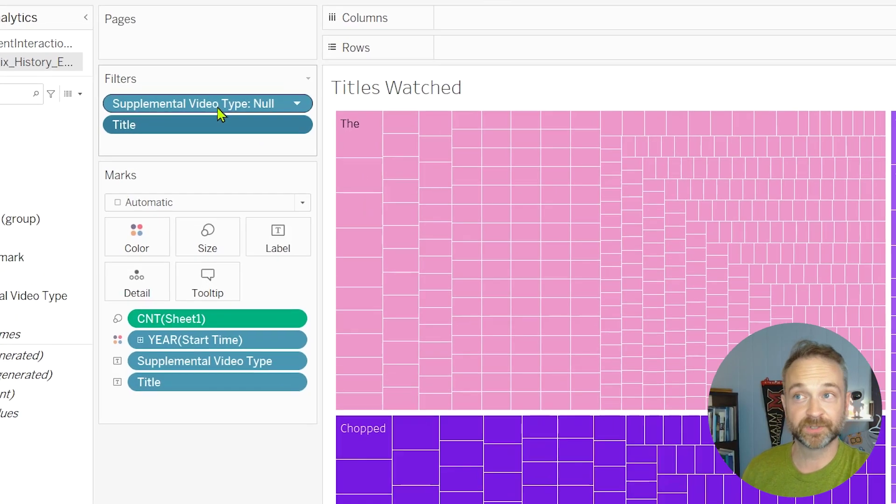
Examine the Supplemental Video Type filter settings of the Titles Watched treemap without changing them
{"action": "right_click", "coordinate": [190, 121]}
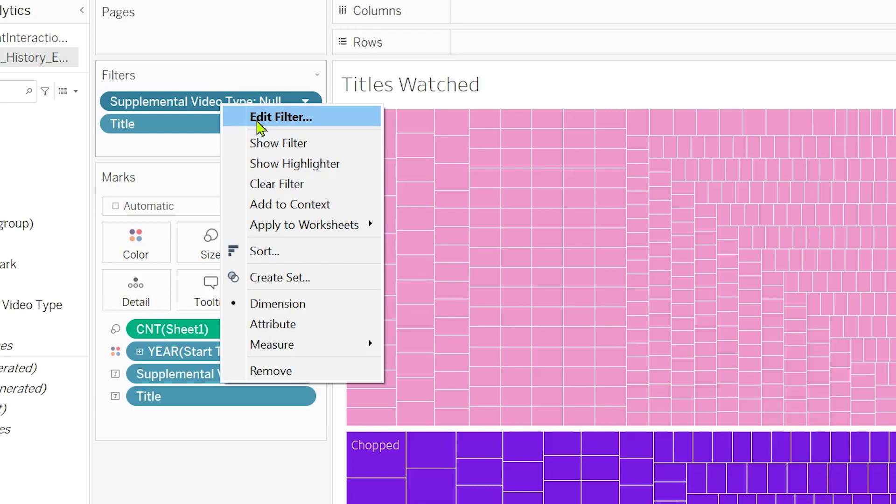
{"action": "left_click", "coordinate": [257, 119]}
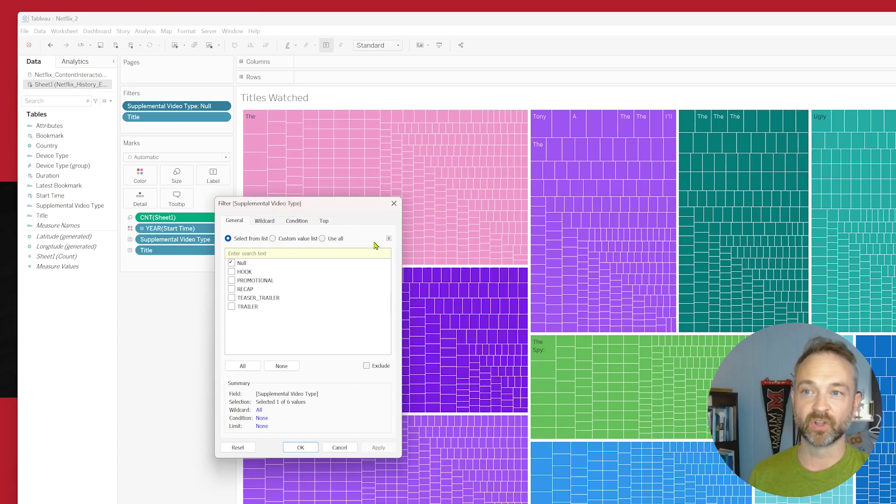
{"action": "left_click", "coordinate": [394, 203]}
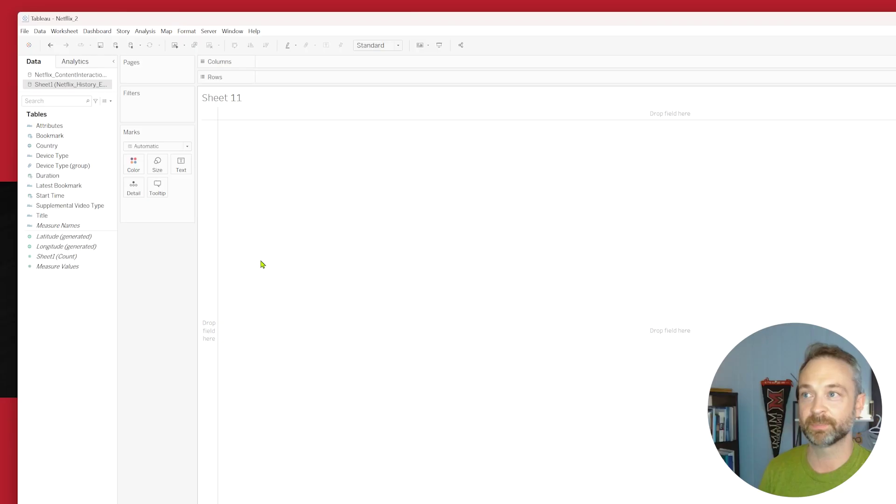
Filter the empty Sheet 11 by Supplemental Video Type so that only TRAILER is kept
{"action": "left_click_drag", "start_coordinate": [102, 206], "coordinate": [171, 120]}
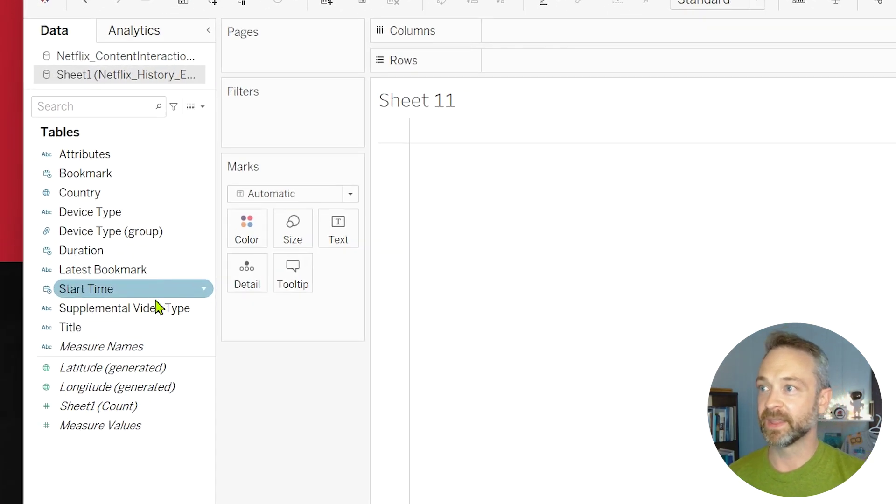
{"action": "left_click_drag", "start_coordinate": [319, 143], "coordinate": [325, 129]}
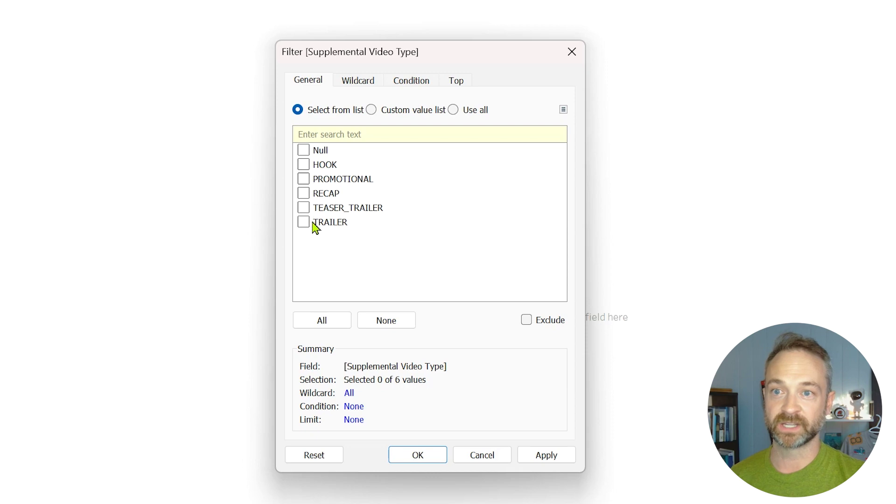
{"action": "left_click", "coordinate": [313, 224]}
{"action": "left_click", "coordinate": [304, 222]}
{"action": "left_click", "coordinate": [546, 456]}
{"action": "left_click", "coordinate": [420, 455]}
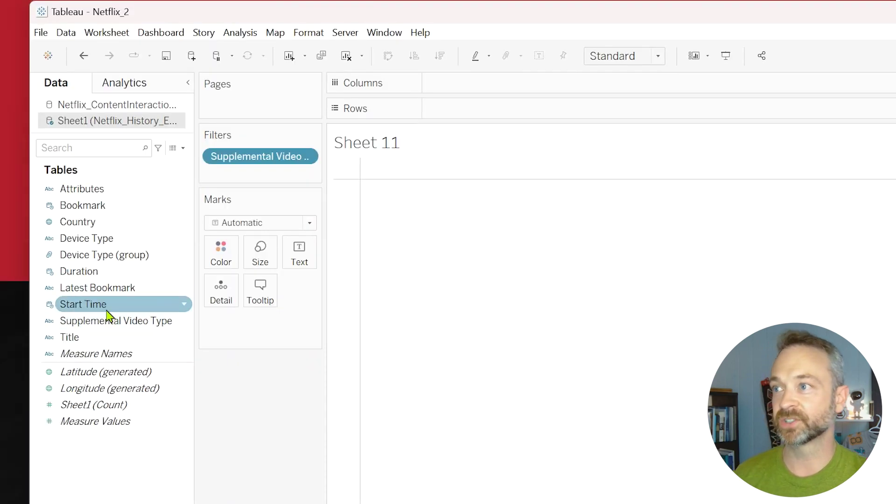
Put all Title members on the rows and Start Time as a continuous exact date on the columns
{"action": "left_click_drag", "start_coordinate": [116, 336], "coordinate": [476, 113]}
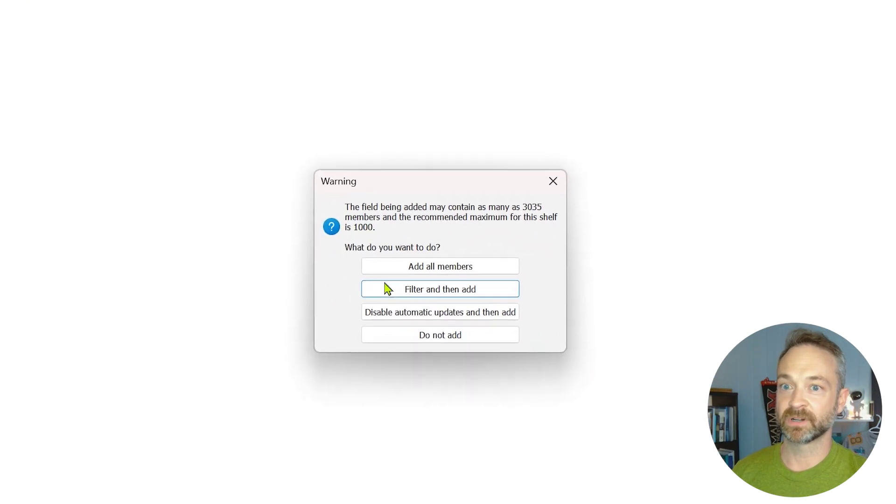
{"action": "left_click", "coordinate": [405, 262]}
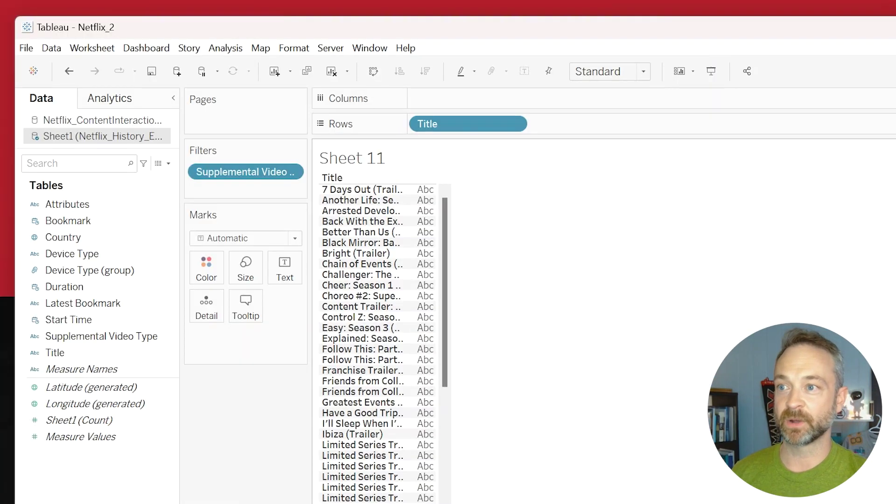
{"action": "left_click", "coordinate": [144, 321]}
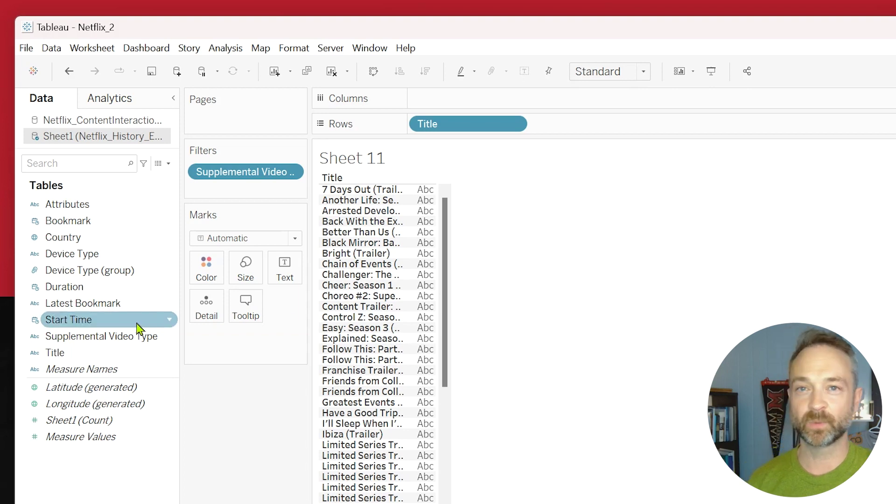
{"action": "left_click_drag", "start_coordinate": [137, 325], "coordinate": [522, 113]}
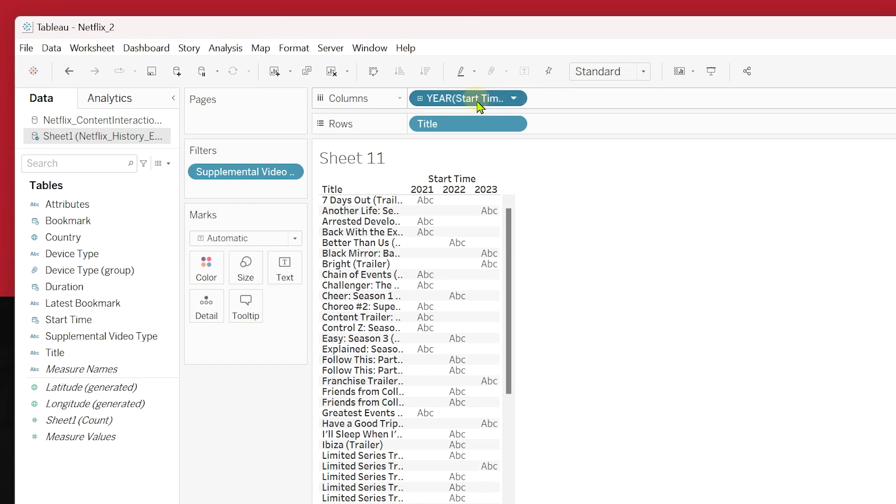
{"action": "right_click", "coordinate": [481, 106]}
{"action": "left_click", "coordinate": [449, 311]}
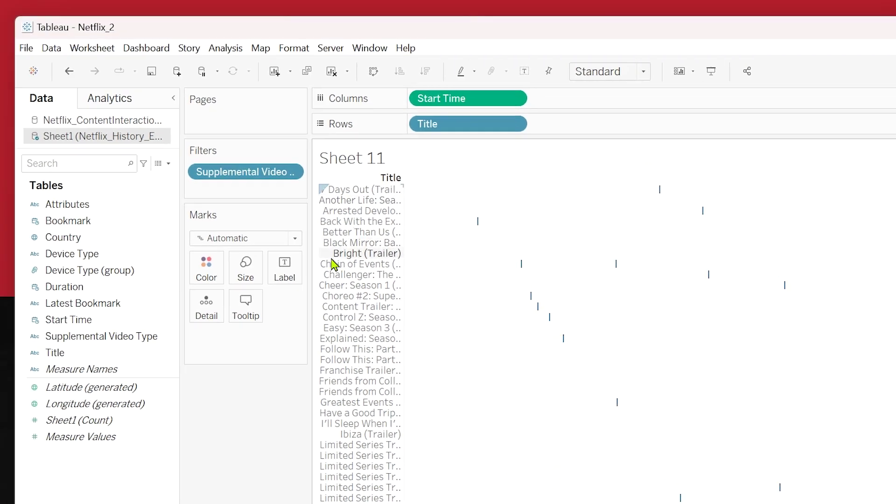
Change the marks to larger circles with 63% opacity
{"action": "left_click", "coordinate": [295, 238]}
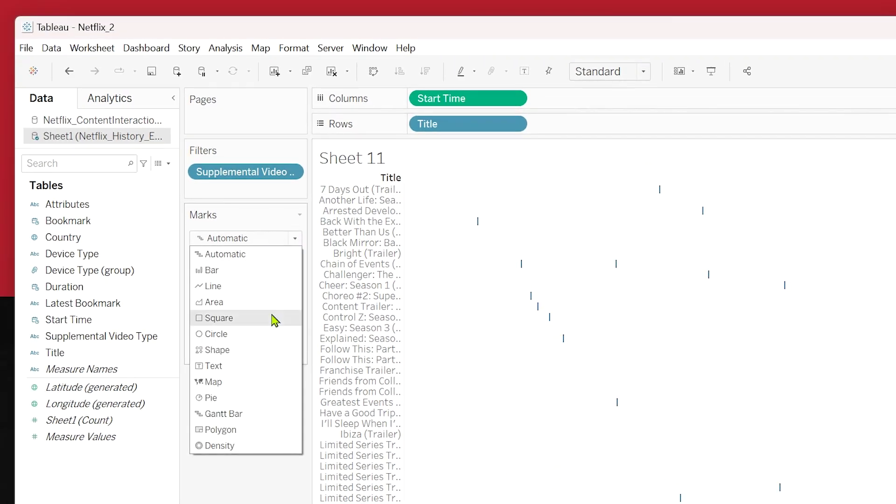
{"action": "left_click", "coordinate": [273, 334]}
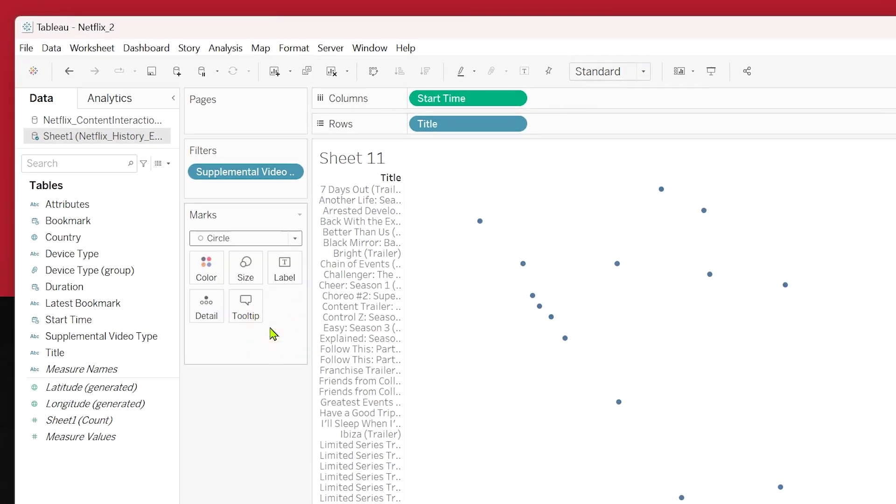
{"action": "left_click", "coordinate": [247, 264]}
{"action": "left_click", "coordinate": [297, 304]}
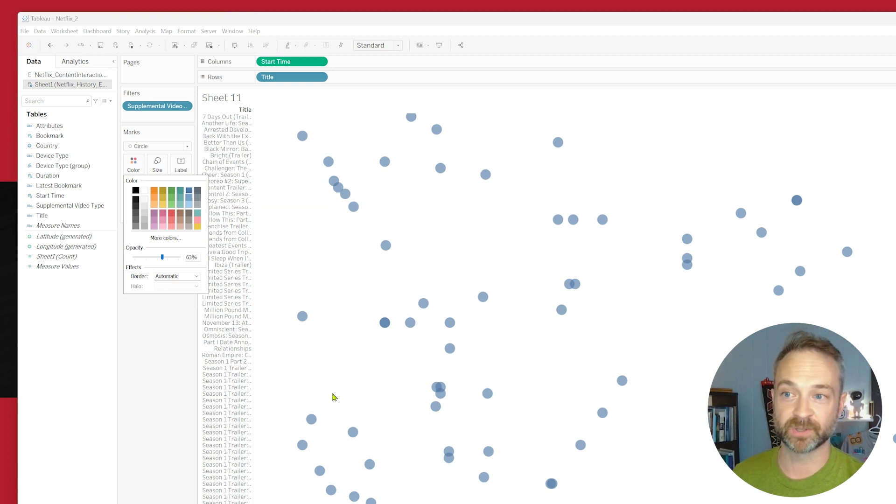
{"action": "left_click", "coordinate": [542, 200]}
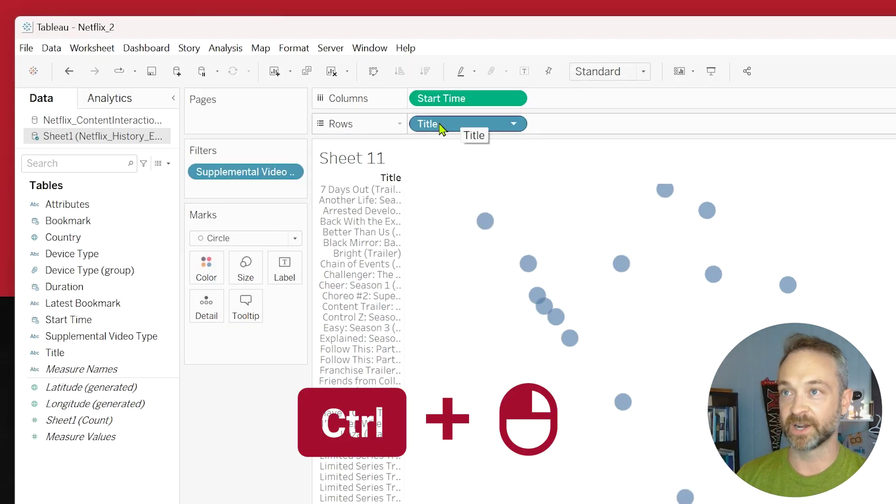
Label the circles with a copy of the Title field and hide the row field label and title headers
{"action": "left_click_drag", "start_coordinate": [441, 129], "coordinate": [289, 286]}
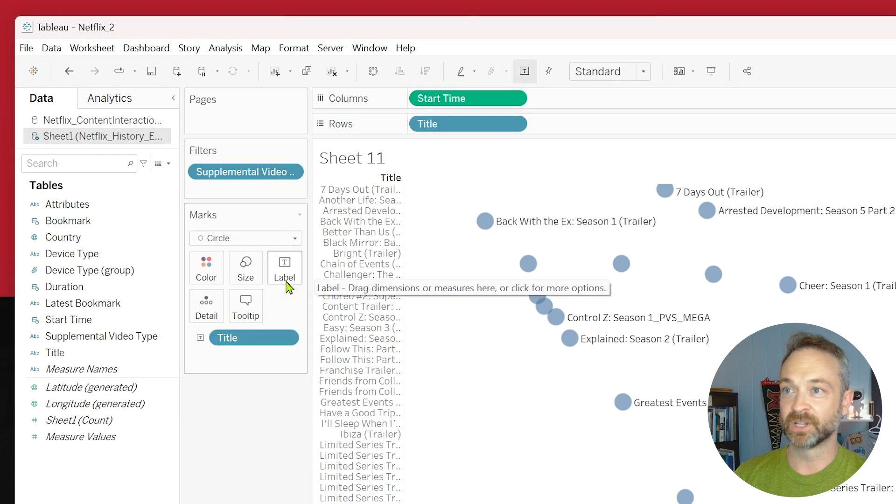
{"action": "right_click", "coordinate": [377, 186]}
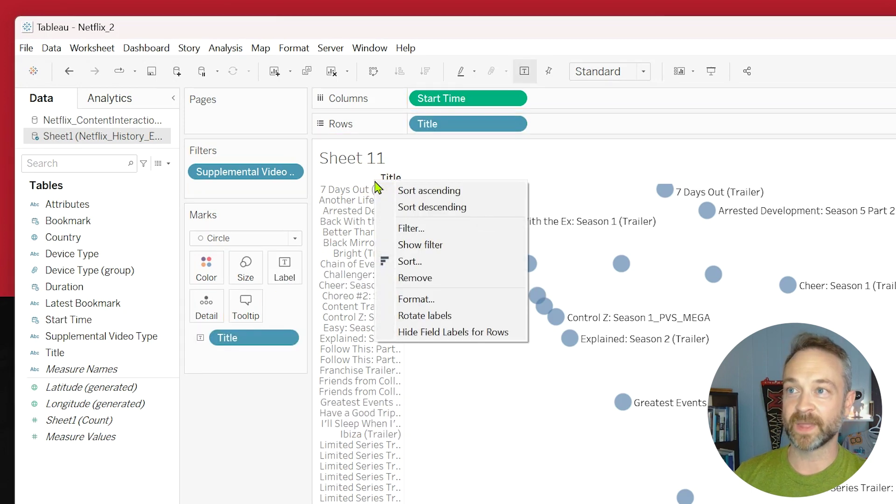
{"action": "left_click", "coordinate": [409, 332]}
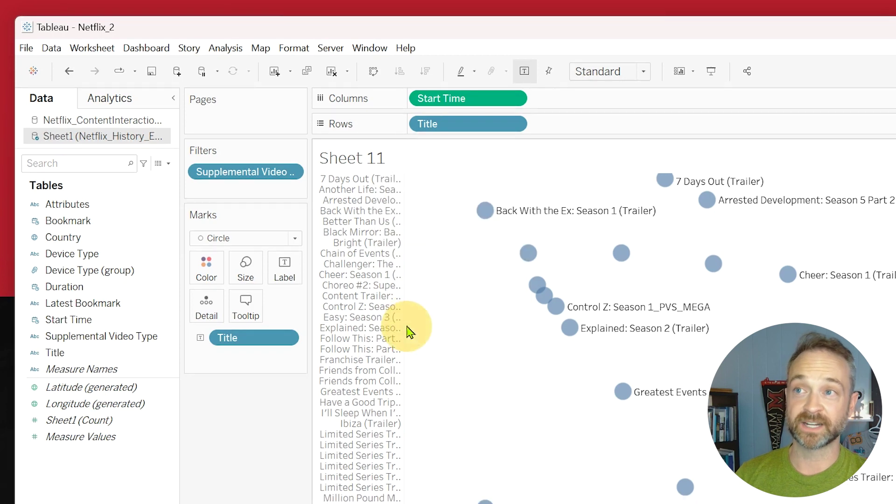
{"action": "right_click", "coordinate": [368, 254]}
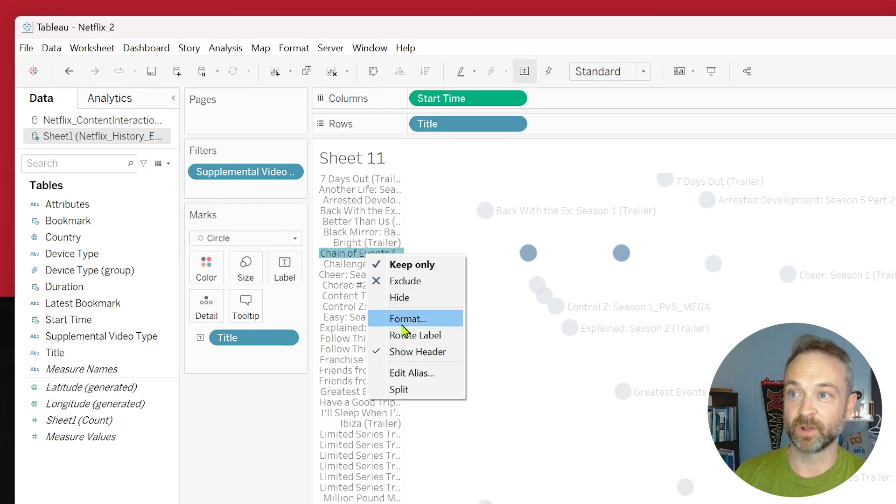
{"action": "left_click", "coordinate": [410, 352]}
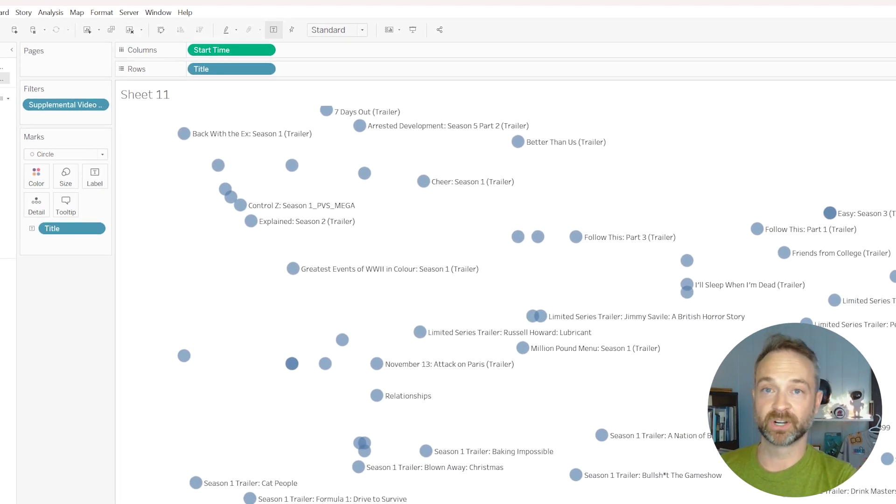
Remove the title from the Start Time axis
{"action": "double_click", "coordinate": [420, 346]}
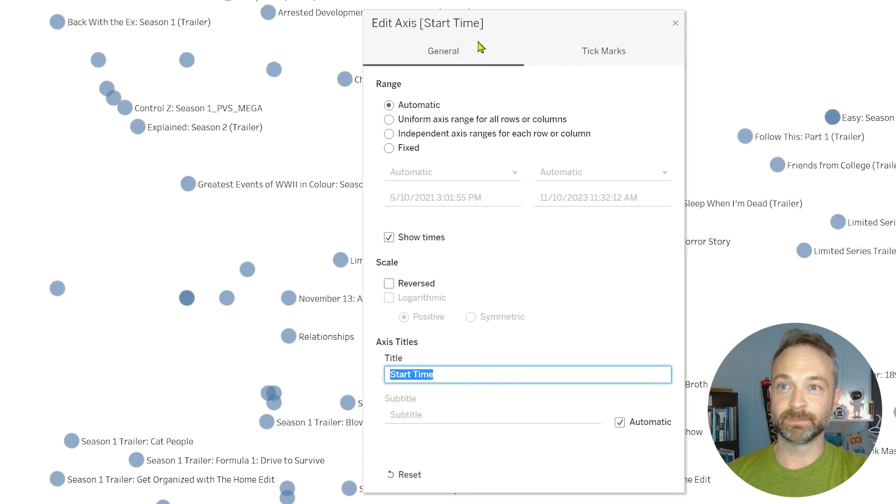
{"action": "key", "text": "Delete"}
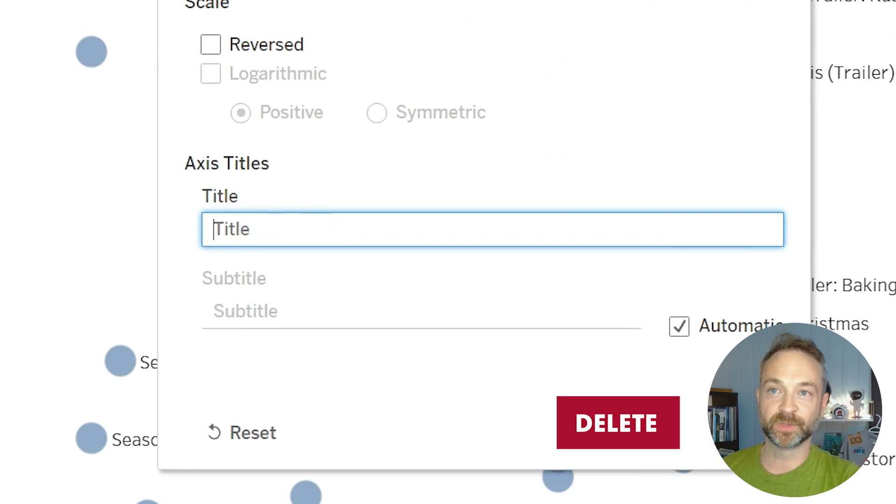
{"action": "left_click", "coordinate": [402, 22]}
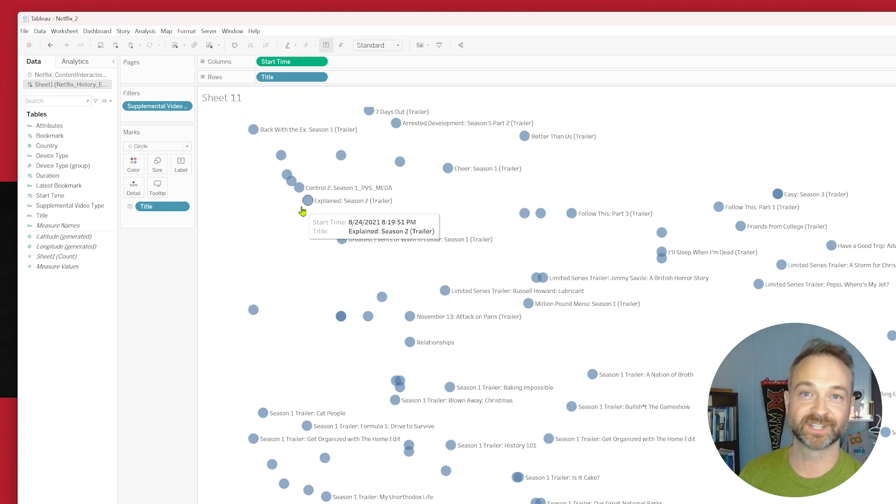
Color the circles by Device Type and rename the sheet as Trailers by Device
{"action": "left_click_drag", "start_coordinate": [52, 155], "coordinate": [139, 166]}
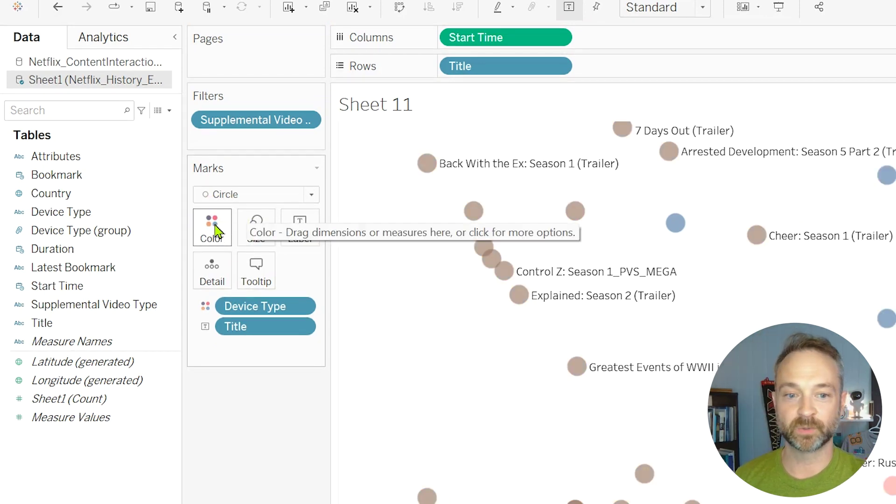
{"action": "double_click", "coordinate": [350, 336]}
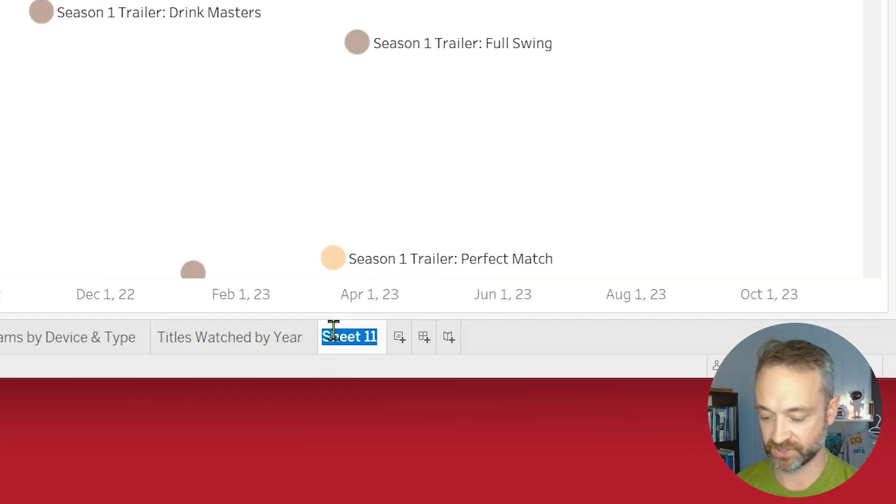
{"action": "type", "text": "Trailers"}
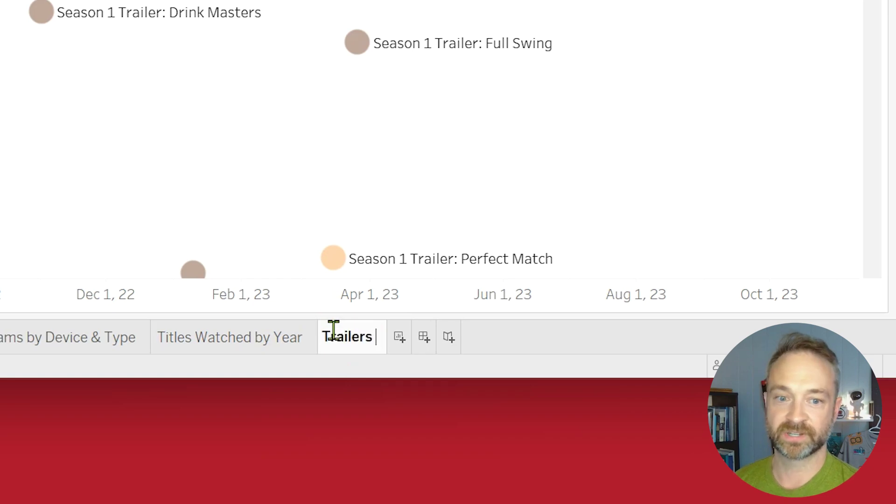
{"action": "type", "text": " by Device"}
{"action": "key", "text": "Return"}
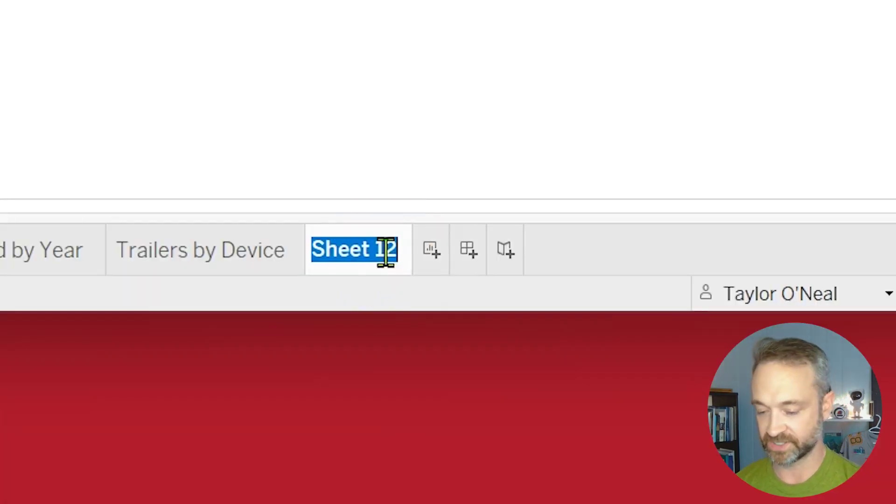
Rename the new empty Sheet 12 as Streams by Device Type 2
{"action": "type", "text": "Streams by Device Type"}
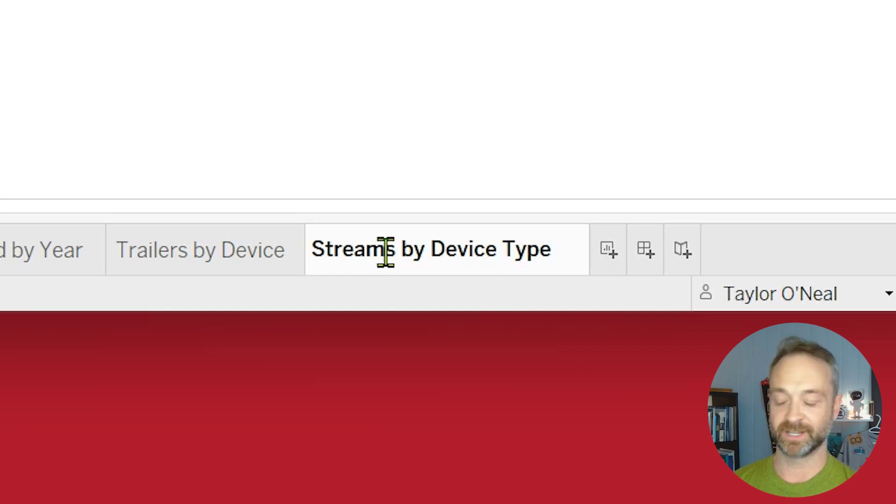
{"action": "type", "text": " 2"}
{"action": "key", "text": "Return"}
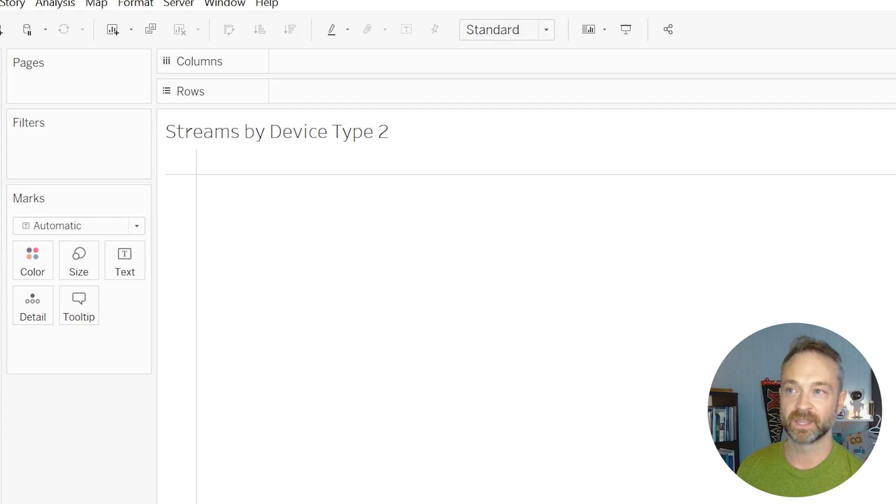
Edit the sheet title to add a second line reading "Where do I stream?" below the sheet name
{"action": "double_click", "coordinate": [329, 141]}
{"action": "left_click", "coordinate": [361, 204]}
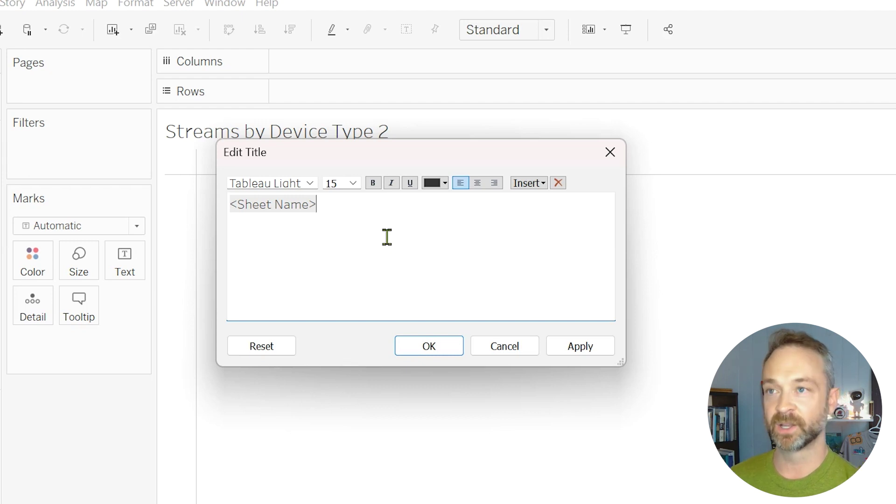
{"action": "key", "text": "shift+Left"}
{"action": "key", "text": "shift+Left"}
{"action": "key", "text": "shift+Left"}
{"action": "key", "text": "shift+Left"}
{"action": "key", "text": "shift+Left"}
{"action": "key", "text": "shift+Left"}
{"action": "key", "text": "shift+Left"}
{"action": "key", "text": "shift+Left"}
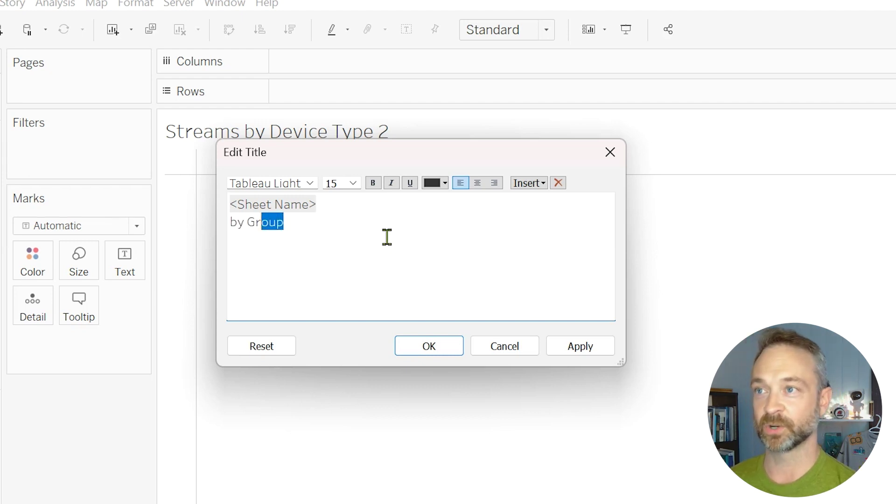
{"action": "type", "text": "Where do I stream?"}
Make the sheet name in the title bold, set its font to Microsoft JhengHei and apply the title
{"action": "left_click", "coordinate": [261, 204]}
{"action": "left_click", "coordinate": [373, 182]}
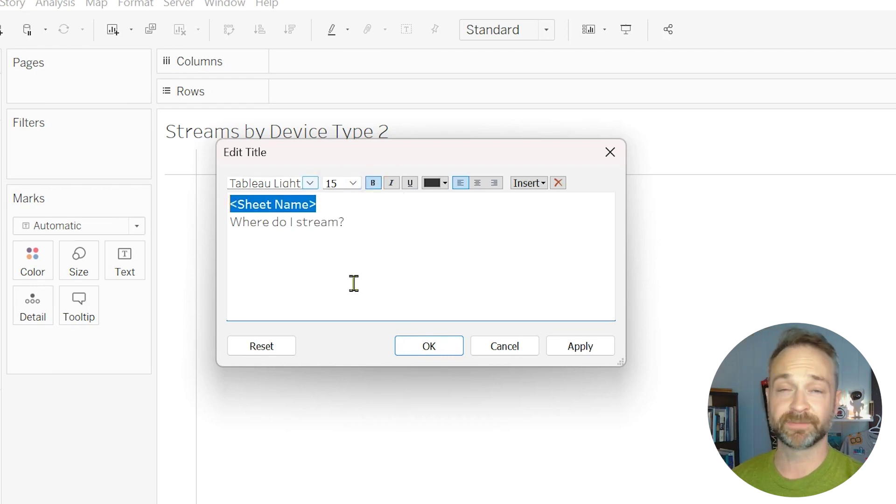
{"action": "left_click", "coordinate": [310, 183]}
{"action": "scroll", "coordinate": [326, 373], "scroll_direction": "up", "scroll_amount": 10}
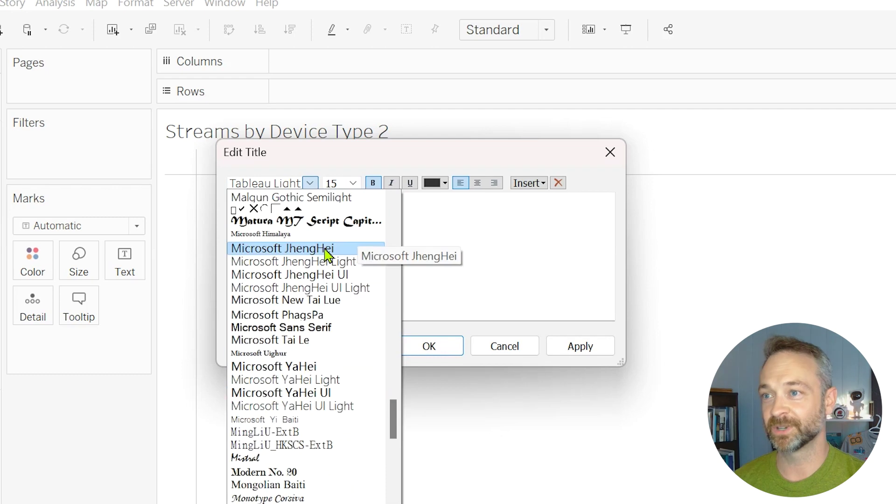
{"action": "left_click", "coordinate": [323, 247]}
{"action": "left_click", "coordinate": [438, 347]}
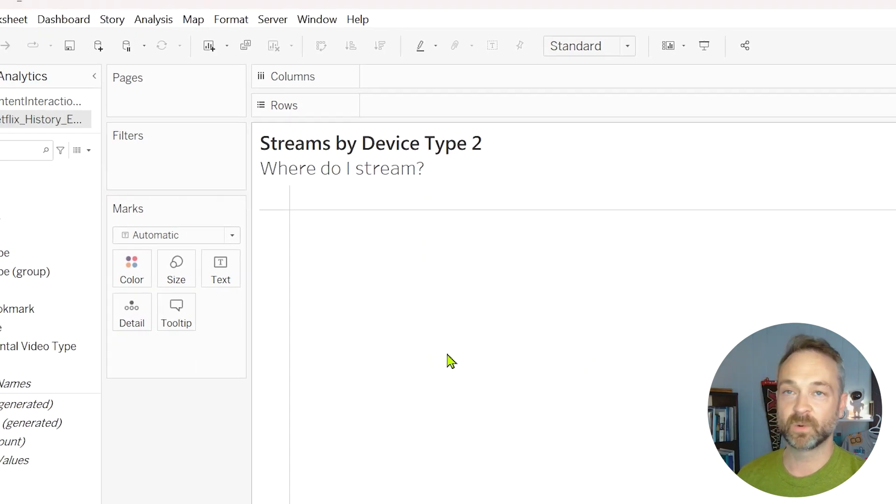
Put Device Type on the rows, then widen the table and its header column and make the rows much taller
{"action": "left_click_drag", "start_coordinate": [73, 253], "coordinate": [439, 118]}
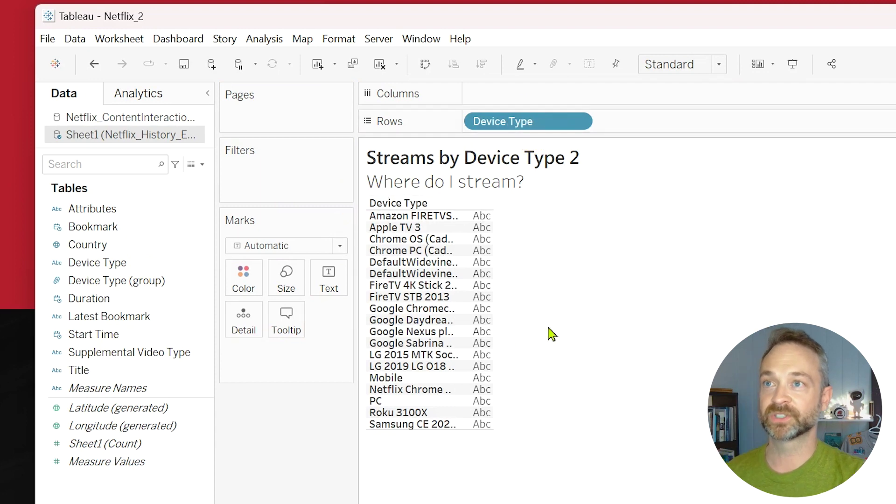
{"action": "left_click_drag", "start_coordinate": [492, 344], "coordinate": [653, 344]}
{"action": "left_click_drag", "start_coordinate": [455, 320], "coordinate": [555, 331]}
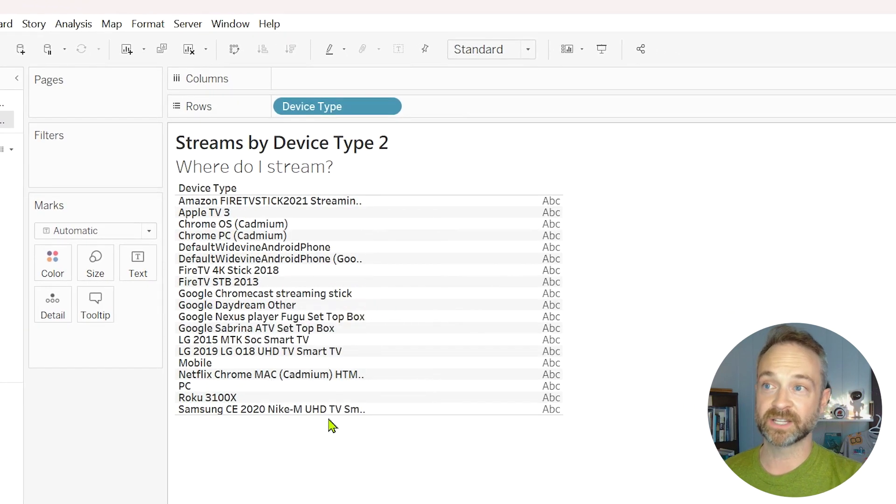
{"action": "left_click_drag", "start_coordinate": [326, 416], "coordinate": [344, 496]}
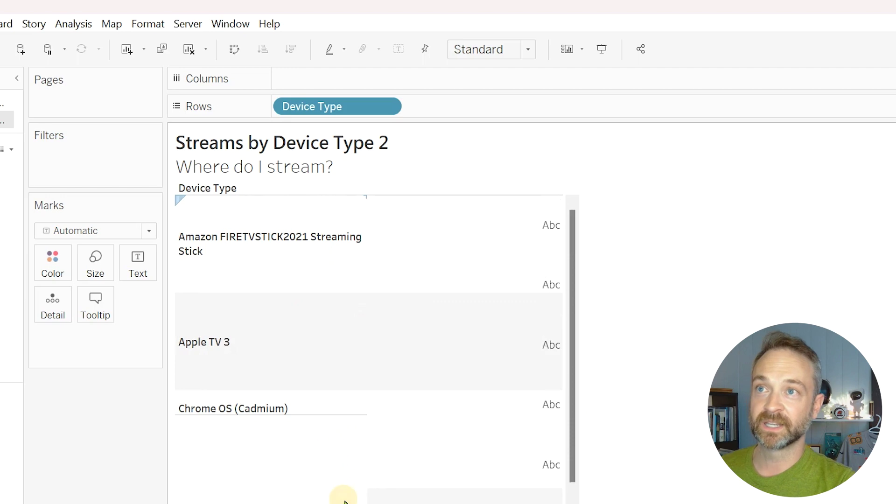
{"action": "left_click", "coordinate": [528, 49]}
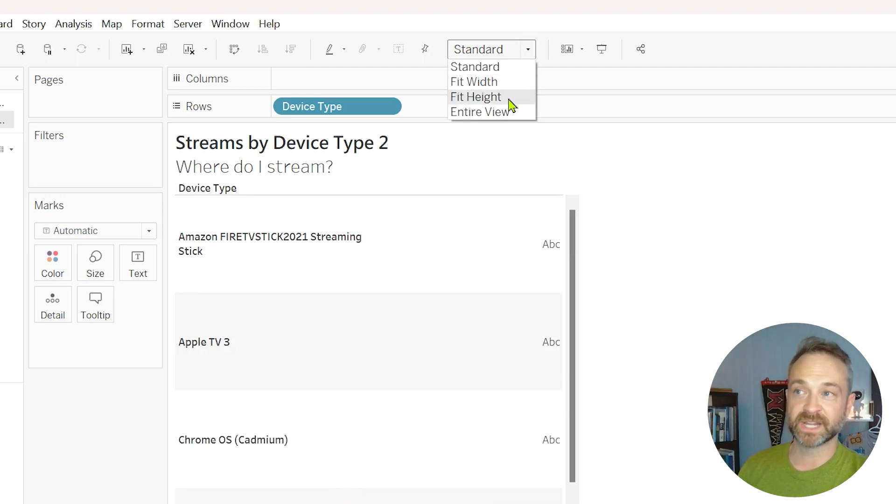
{"action": "left_click", "coordinate": [591, 426]}
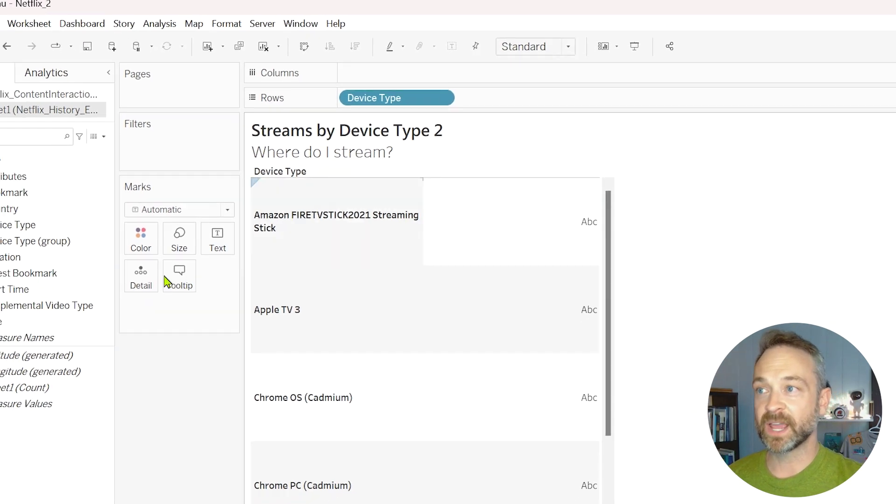
Show Sheet1 (Count) as the text value for each device type in the table
{"action": "left_click", "coordinate": [106, 394]}
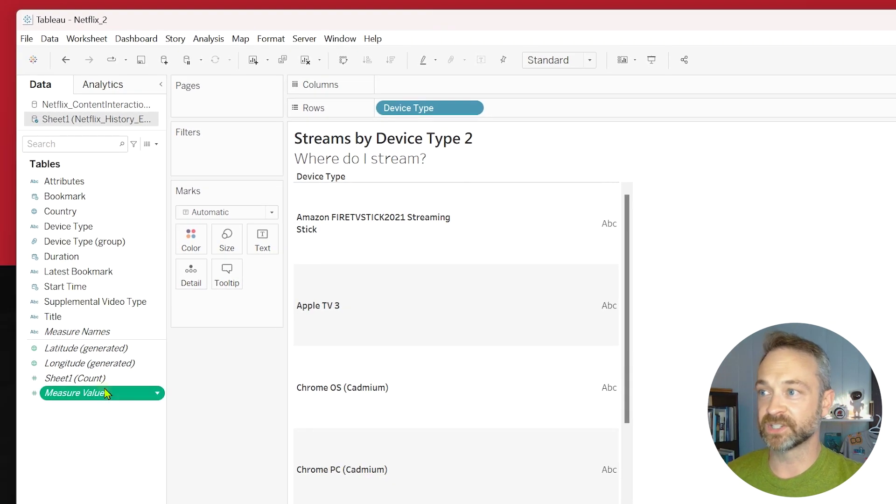
{"action": "left_click", "coordinate": [107, 378]}
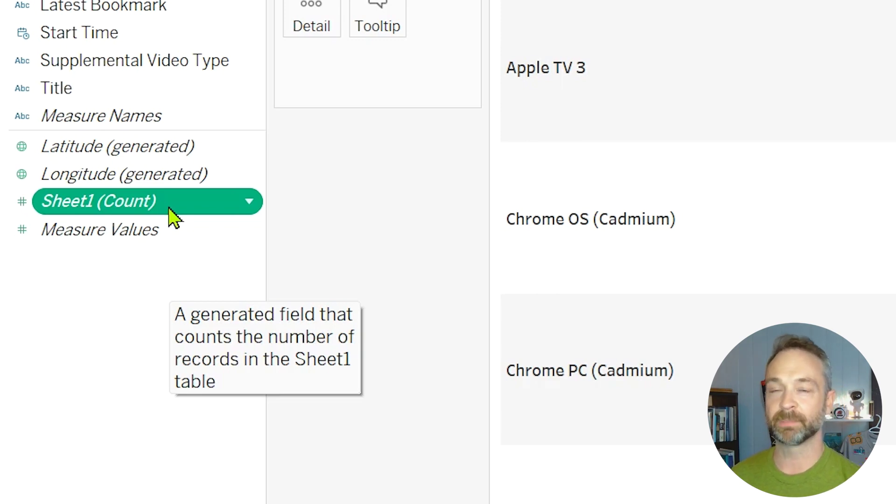
{"action": "left_click_drag", "start_coordinate": [162, 204], "coordinate": [895, 158]}
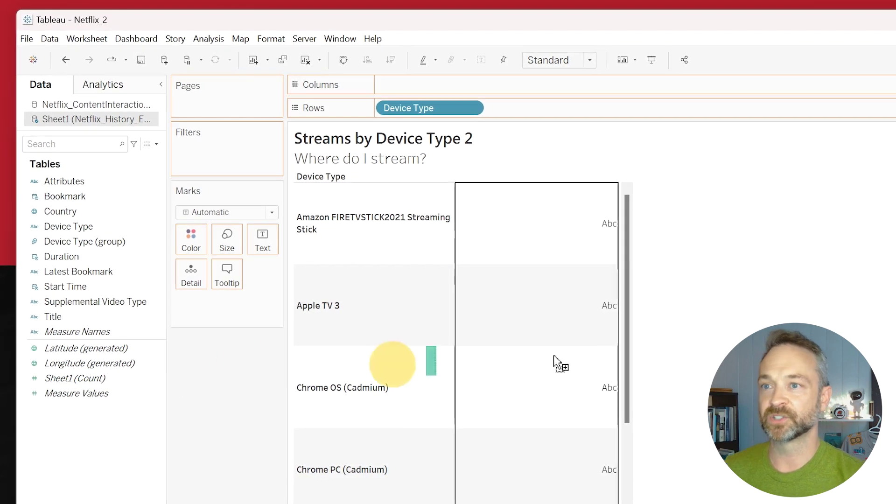
{"action": "left_click_drag", "start_coordinate": [553, 355], "coordinate": [568, 355]}
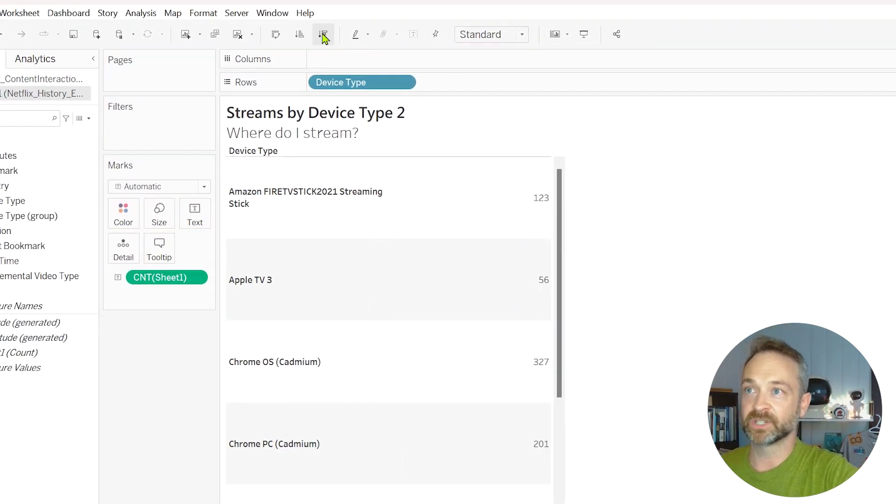
Sort the device types in descending order by count and hide the field labels for rows
{"action": "left_click", "coordinate": [323, 35]}
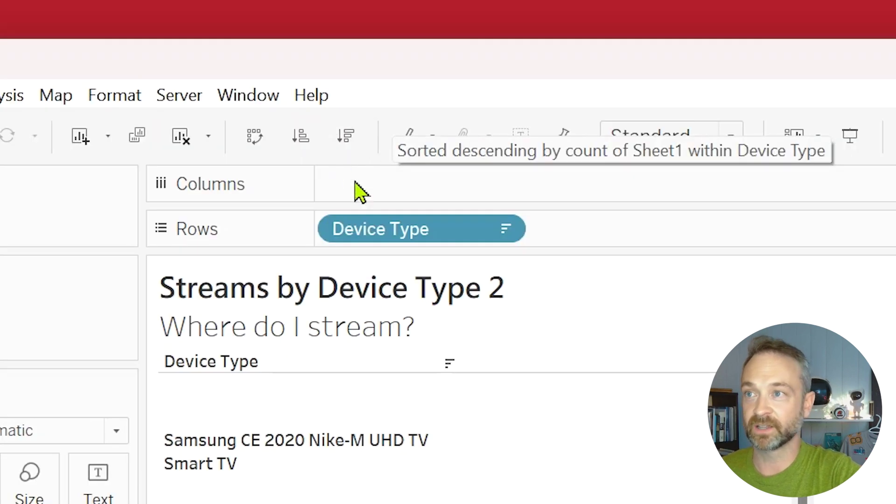
{"action": "right_click", "coordinate": [292, 153]}
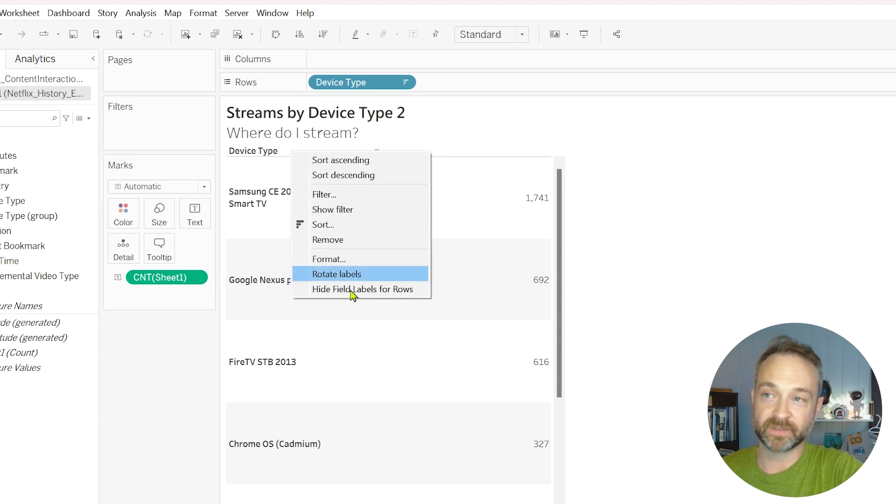
{"action": "left_click", "coordinate": [364, 289]}
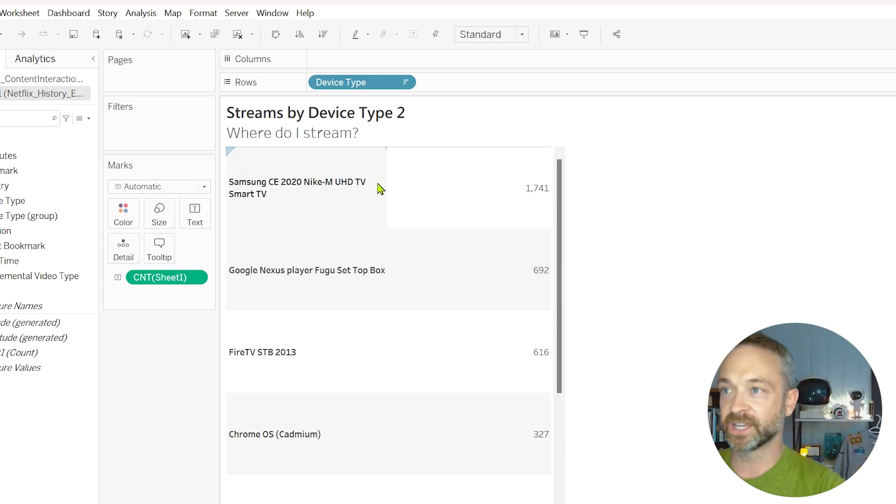
Group the Samsung CE 2020 Nike-M UHD TV Smart TV and LG 2019 LG O18 UHD TV Smart TV device types
{"action": "left_click", "coordinate": [346, 189]}
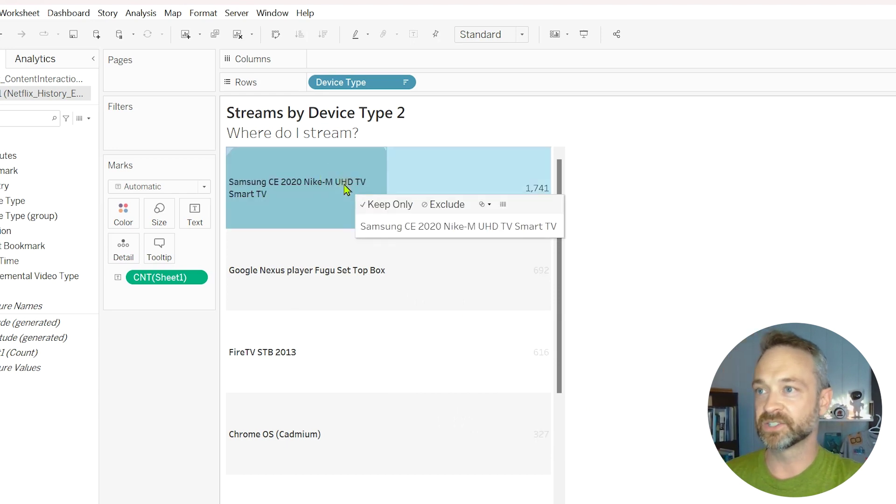
{"action": "scroll", "coordinate": [334, 304], "scroll_direction": "down", "scroll_amount": 5}
{"action": "left_click", "coordinate": [314, 376], "text": "ctrl"}
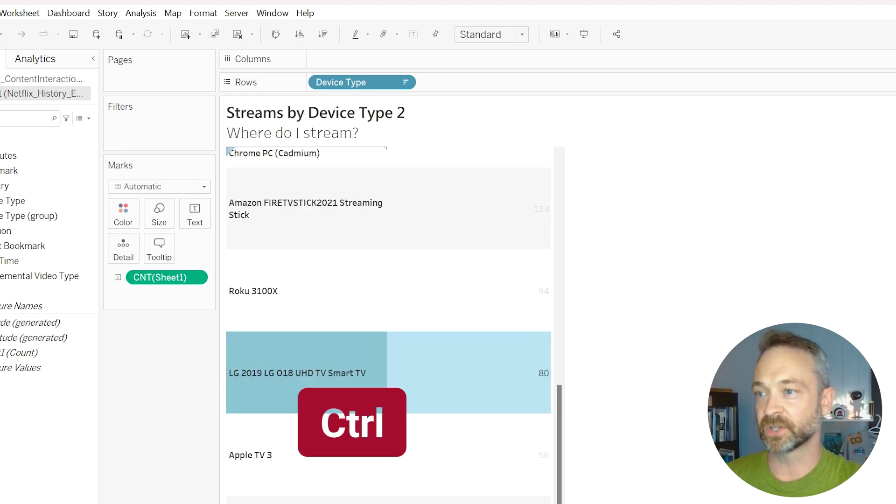
{"action": "scroll", "coordinate": [290, 199], "scroll_direction": "up", "scroll_amount": 5}
{"action": "right_click", "coordinate": [290, 201]}
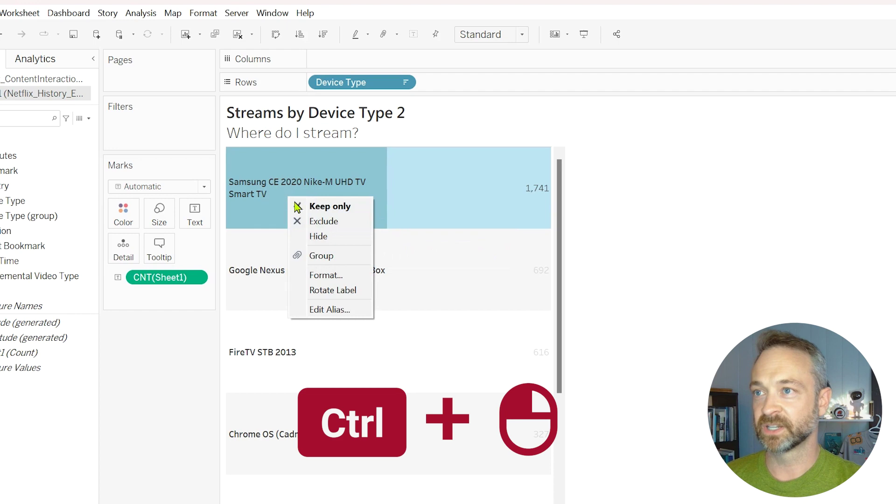
{"action": "left_click", "coordinate": [346, 257]}
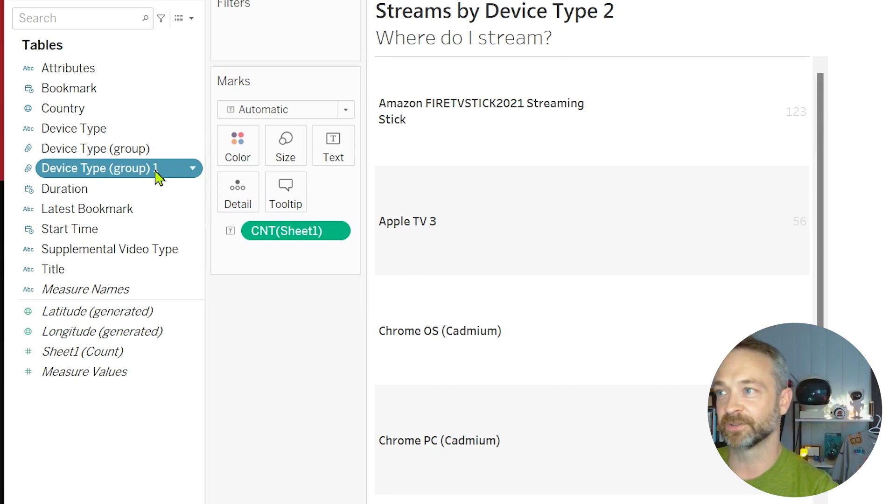
Edit the Device Type (group) 1 field and rename the combined LG and Samsung smart TV group as TV
{"action": "right_click", "coordinate": [158, 176]}
{"action": "left_click", "coordinate": [233, 278]}
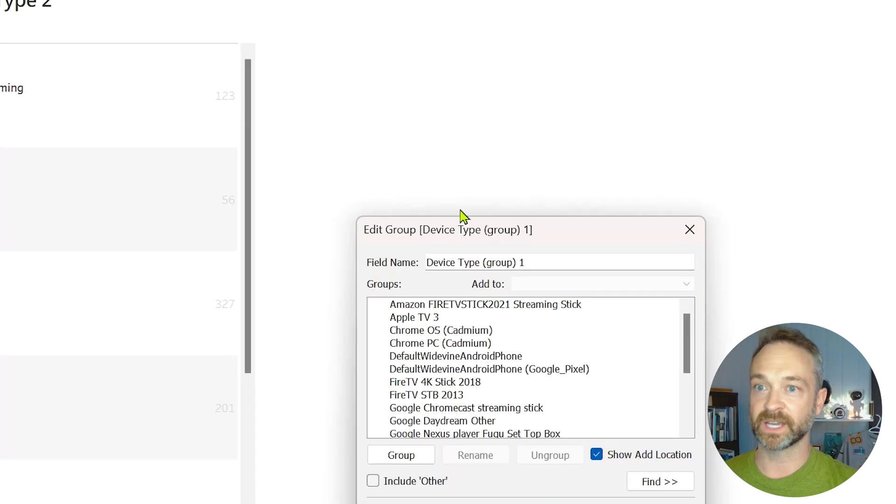
{"action": "left_click_drag", "start_coordinate": [481, 231], "coordinate": [369, 115]}
{"action": "scroll", "coordinate": [364, 257], "scroll_direction": "down", "scroll_amount": 3}
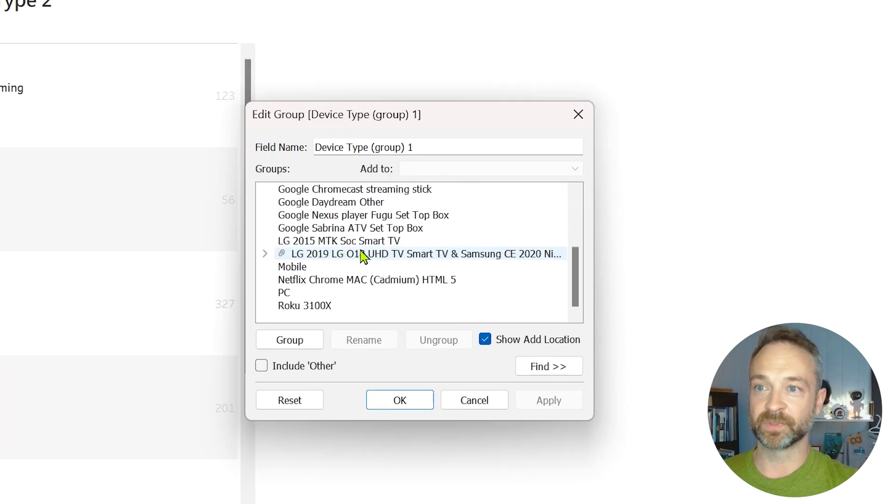
{"action": "double_click", "coordinate": [333, 255]}
{"action": "right_click", "coordinate": [332, 256]}
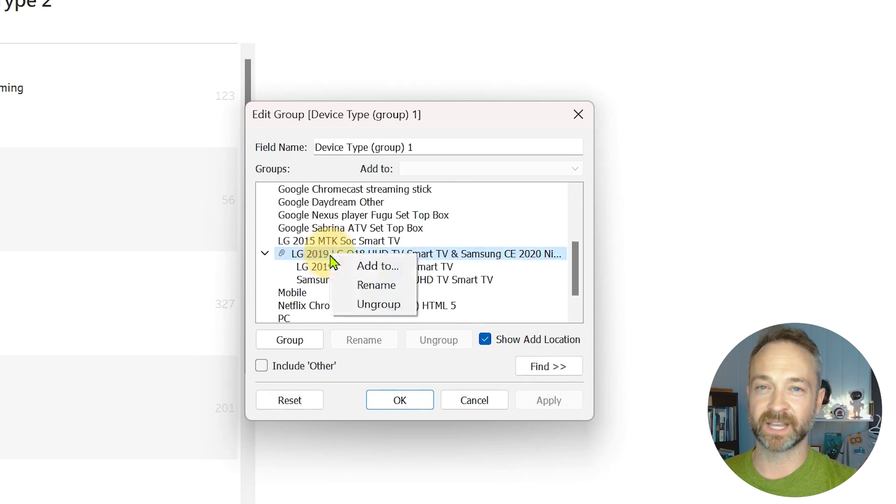
{"action": "left_click", "coordinate": [367, 293]}
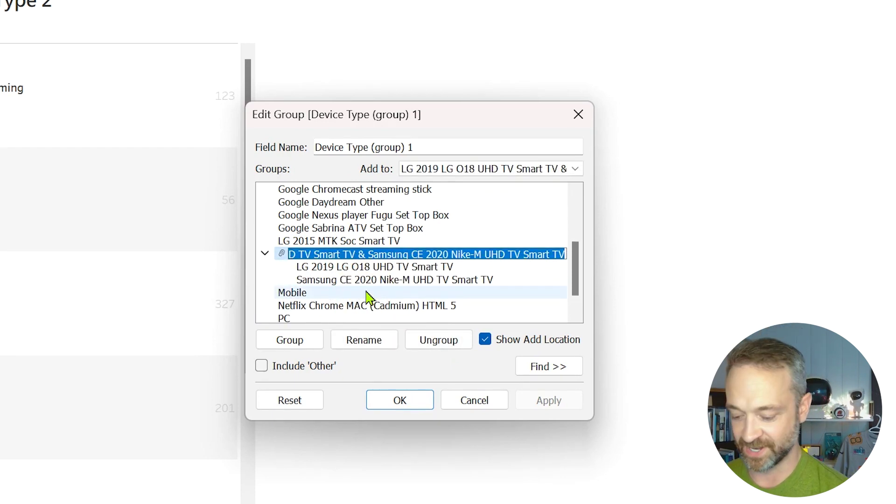
{"action": "type", "text": "TV"}
{"action": "key", "text": "Return"}
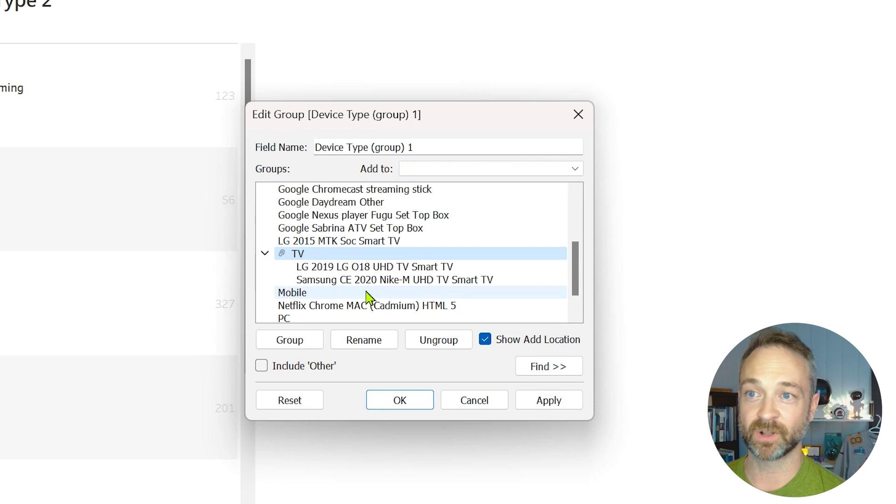
Include 'Other' and group the Chrome, Android phone, Google Chromecast, Google Daydream and Google Nexus device types as Google
{"action": "scroll", "coordinate": [355, 312], "scroll_direction": "down", "scroll_amount": 1}
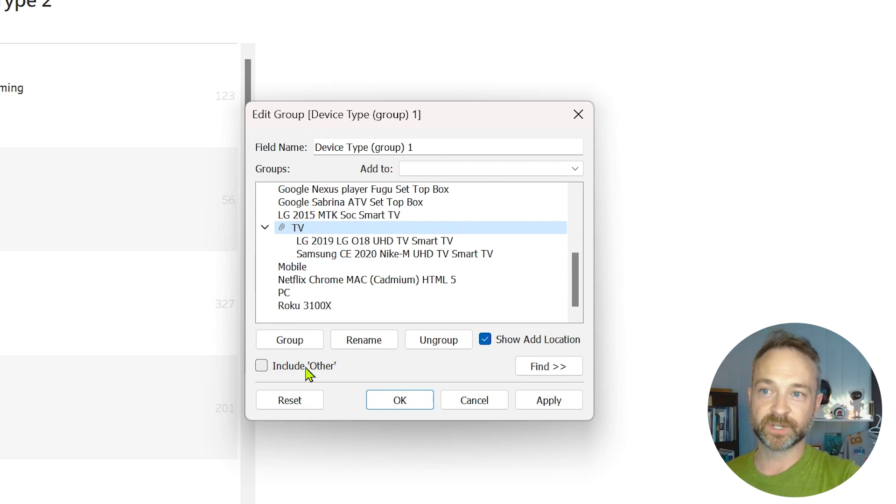
{"action": "scroll", "coordinate": [416, 268], "scroll_direction": "up", "scroll_amount": 3}
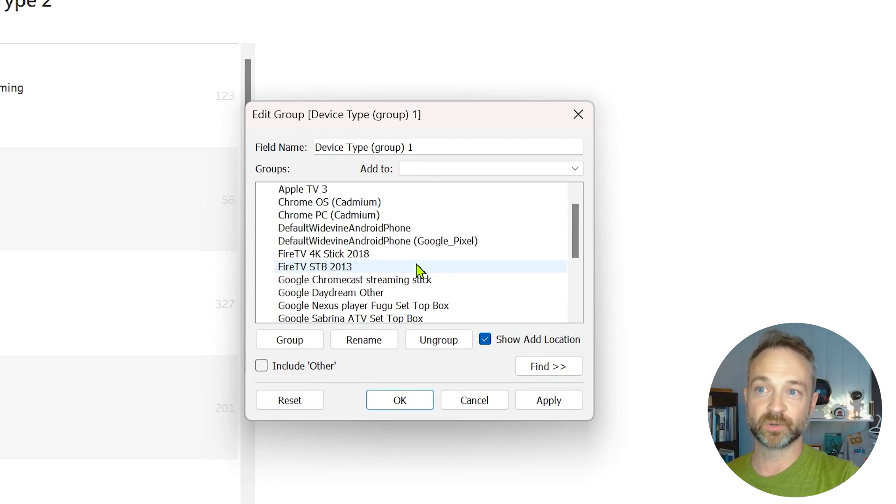
{"action": "left_click", "coordinate": [397, 262], "text": "ctrl"}
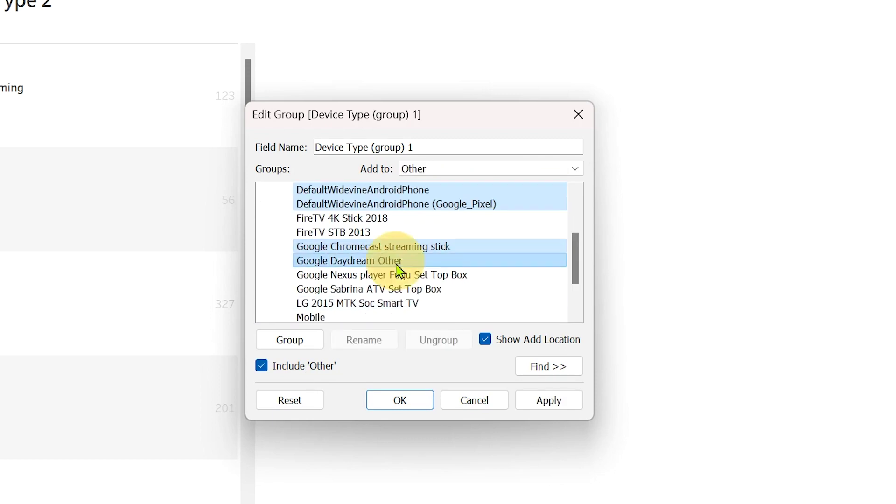
{"action": "left_click", "coordinate": [396, 275], "text": "ctrl"}
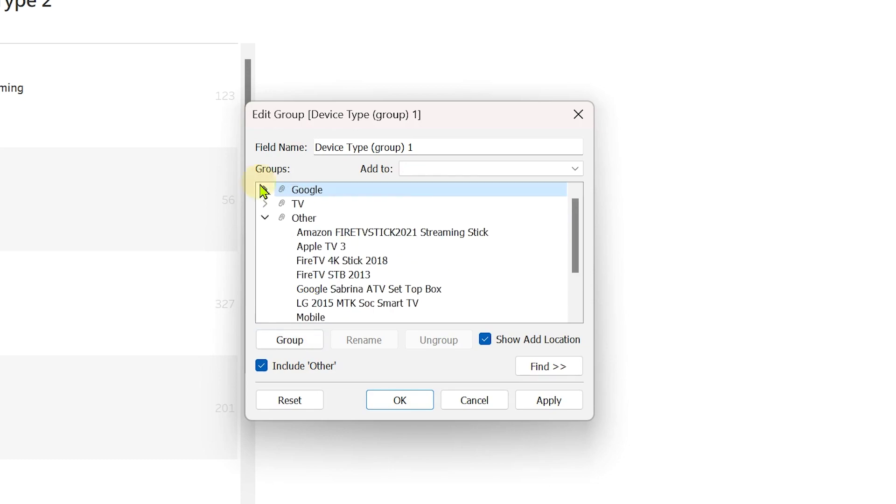
Group Amazon FIRETVSTICK2021 Streaming Stick, FireTV 4K Stick 2018 and FireTV STB 2013 as Amazon, and apply the group changes
{"action": "left_click", "coordinate": [355, 232]}
{"action": "left_click", "coordinate": [313, 345]}
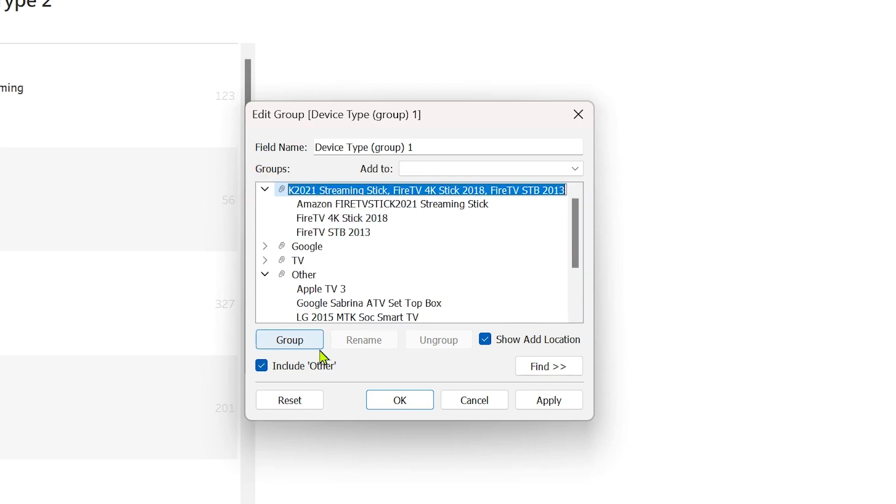
{"action": "key", "text": "Return"}
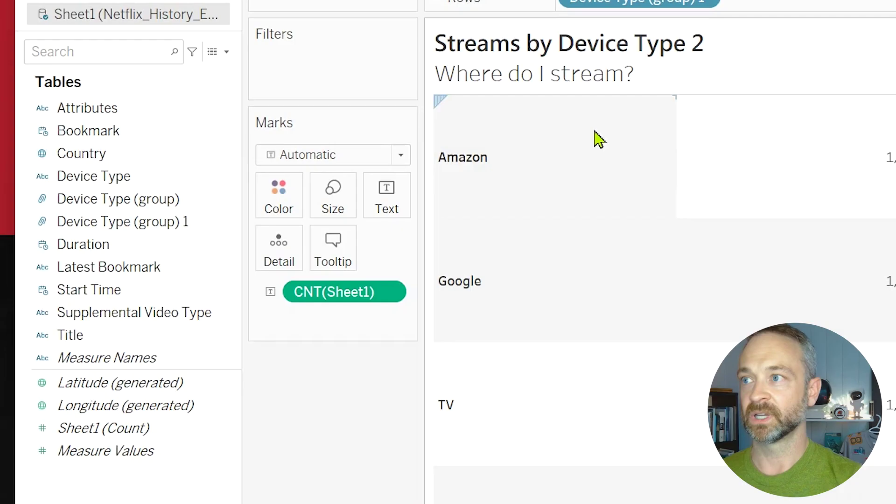
Rename the Device Type (group) 1 field as Device Group
{"action": "right_click", "coordinate": [143, 224]}
{"action": "left_click", "coordinate": [276, 384]}
{"action": "key", "text": "BackSpace"}
{"action": "type", "text": "Device Group"}
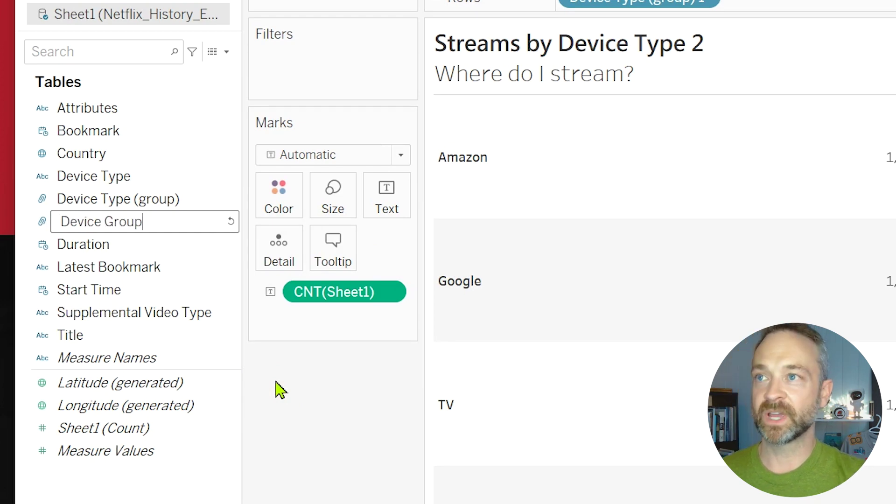
{"action": "key", "text": "Return"}
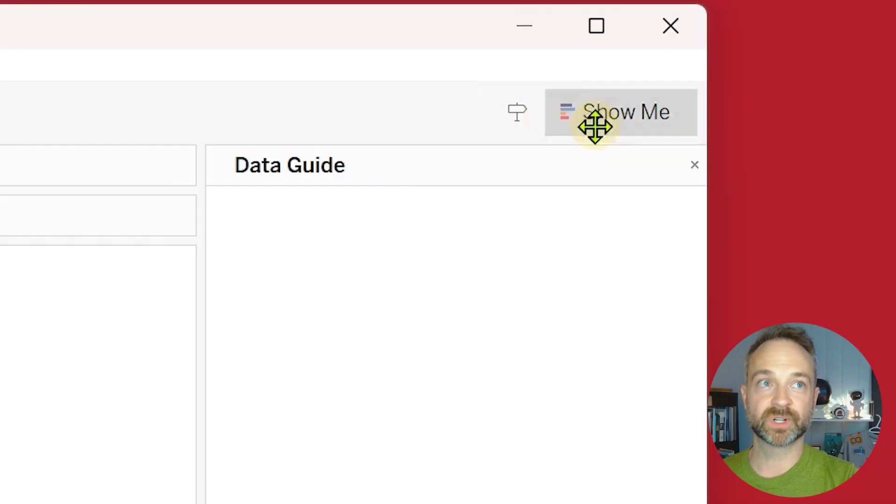
Convert the device count table to a pie chart and fit it to Entire View
{"action": "left_click", "coordinate": [594, 126]}
{"action": "left_click", "coordinate": [620, 292]}
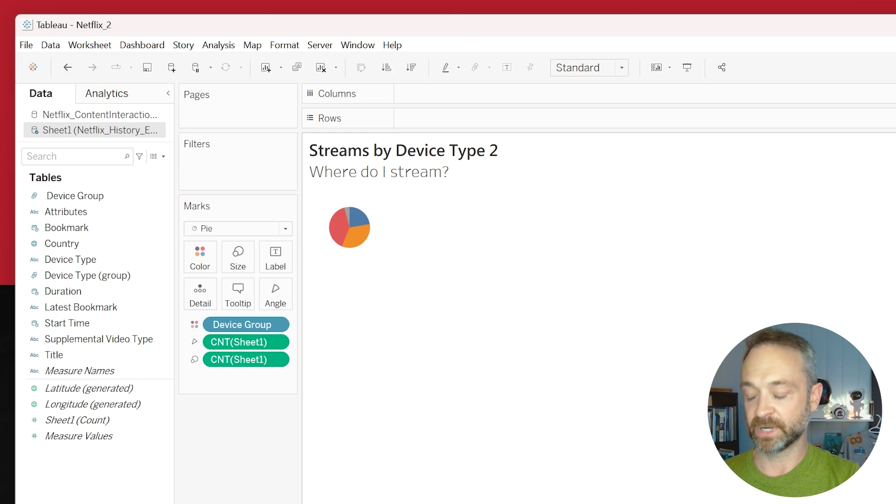
{"action": "left_click", "coordinate": [589, 68]}
{"action": "left_click", "coordinate": [602, 124]}
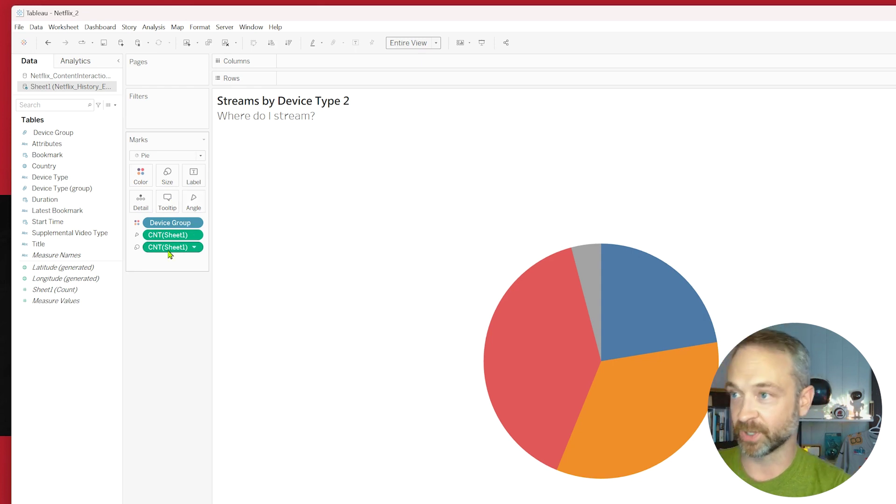
Label the pie slices with CNT(Sheet1) and Device Group, in a 15 pt bold font that matches the mark color
{"action": "left_click_drag", "start_coordinate": [187, 235], "coordinate": [197, 186]}
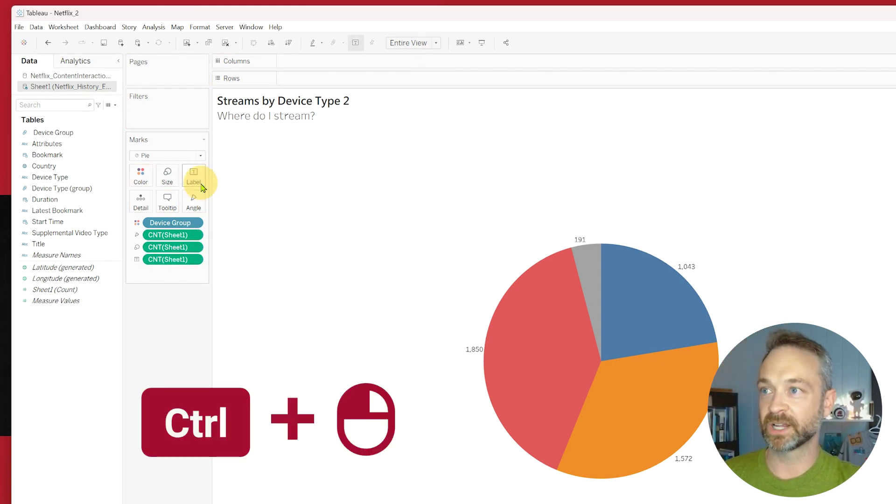
{"action": "left_click_drag", "start_coordinate": [170, 223], "coordinate": [193, 182]}
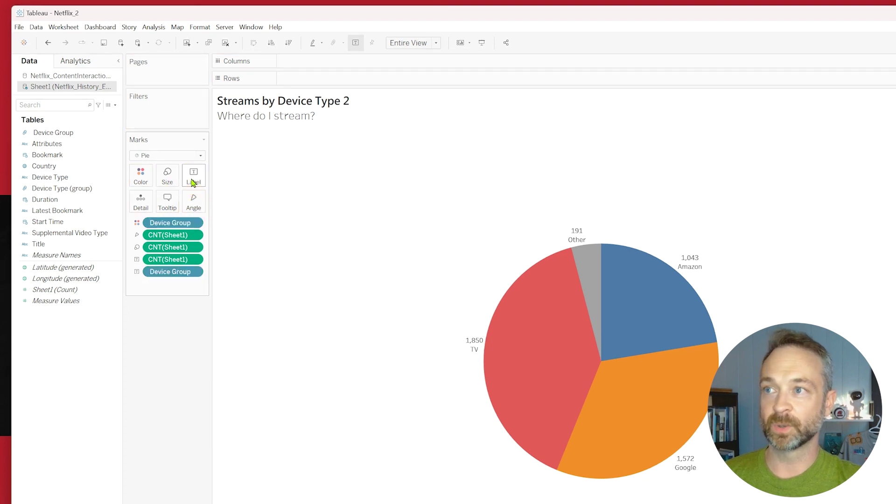
{"action": "left_click", "coordinate": [193, 184]}
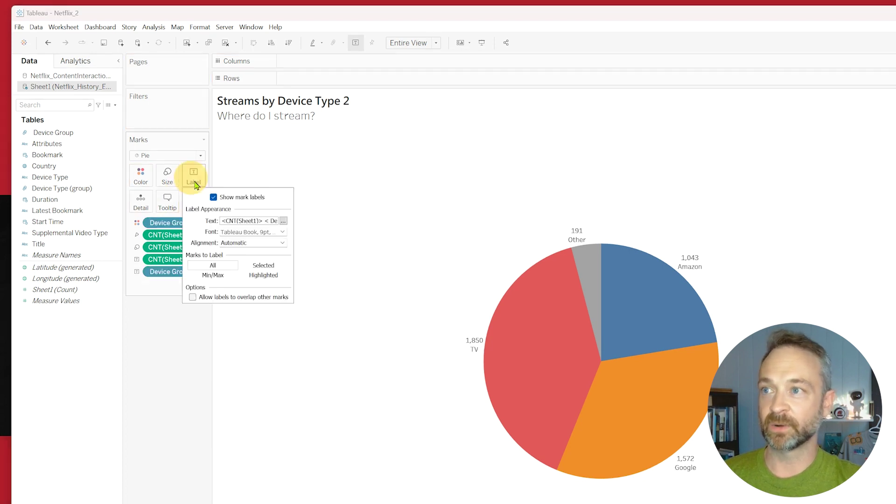
{"action": "left_click", "coordinate": [259, 232]}
{"action": "left_click", "coordinate": [243, 260]}
{"action": "left_click", "coordinate": [233, 312]}
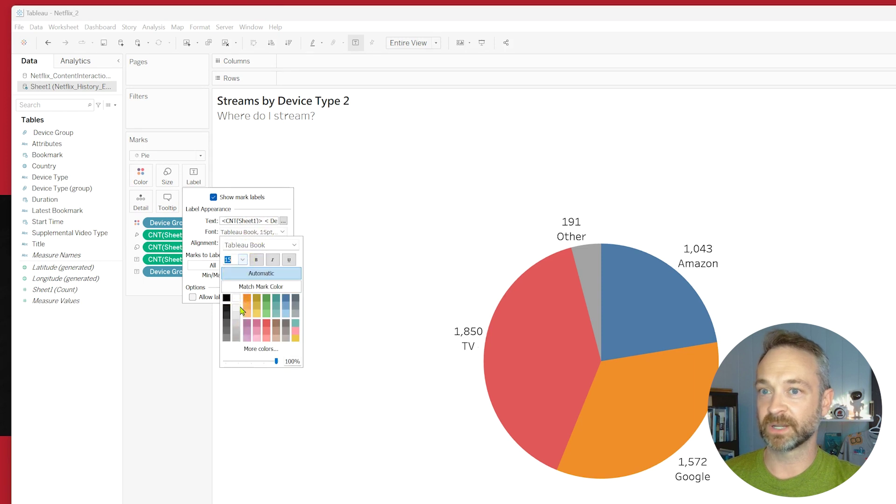
{"action": "left_click", "coordinate": [261, 287]}
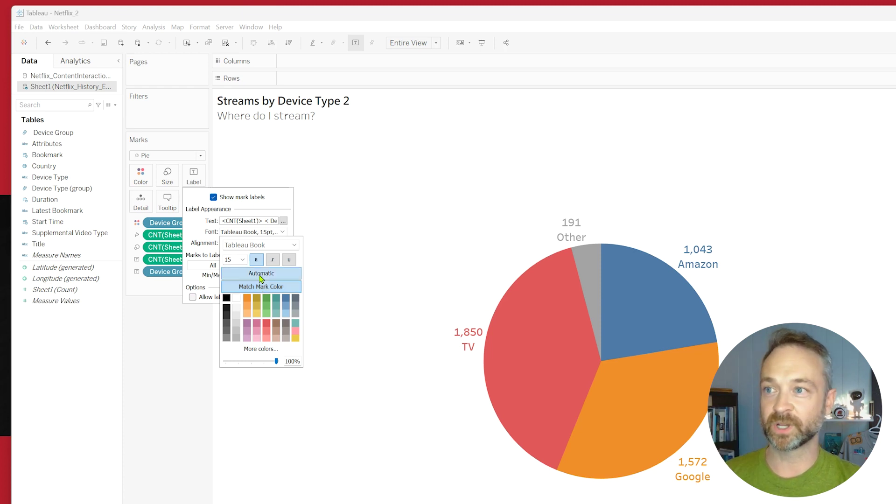
Recolor the pie's device groups with the Green-Orange-Teal palette and make Other yellow
{"action": "left_click", "coordinate": [211, 232]}
{"action": "left_click", "coordinate": [185, 320]}
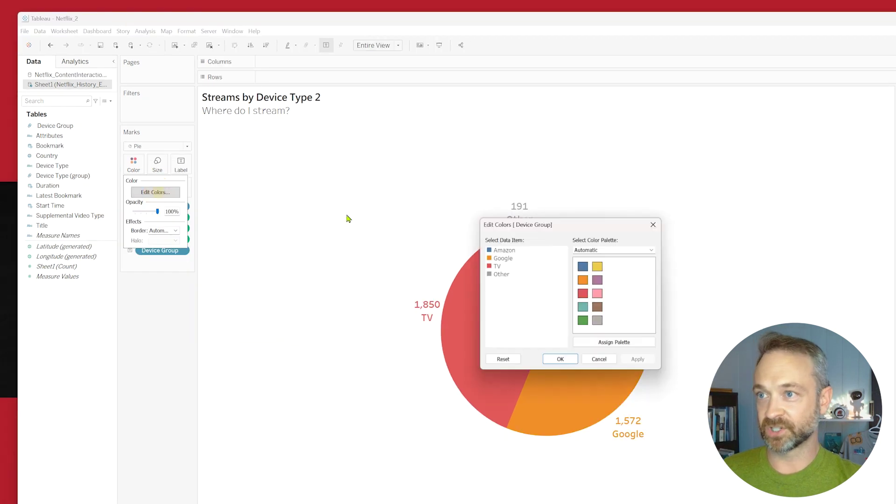
{"action": "left_click", "coordinate": [614, 249]}
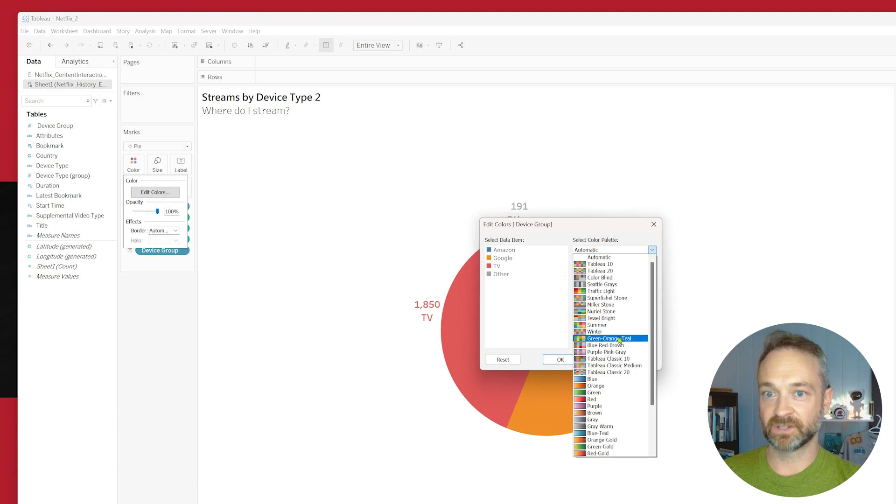
{"action": "left_click", "coordinate": [609, 338]}
{"action": "left_click", "coordinate": [501, 274]}
{"action": "left_click", "coordinate": [597, 320]}
{"action": "left_click", "coordinate": [560, 360]}
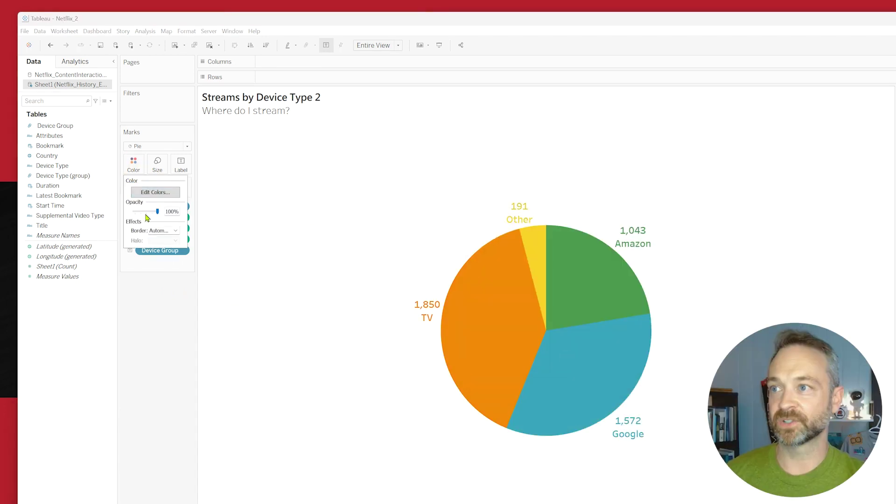
Try 47% opacity on the pie slices, add a dark border and raise the opacity again
{"action": "left_click_drag", "start_coordinate": [158, 211], "coordinate": [145, 212]}
{"action": "left_click", "coordinate": [164, 240]}
{"action": "left_click", "coordinate": [155, 279]}
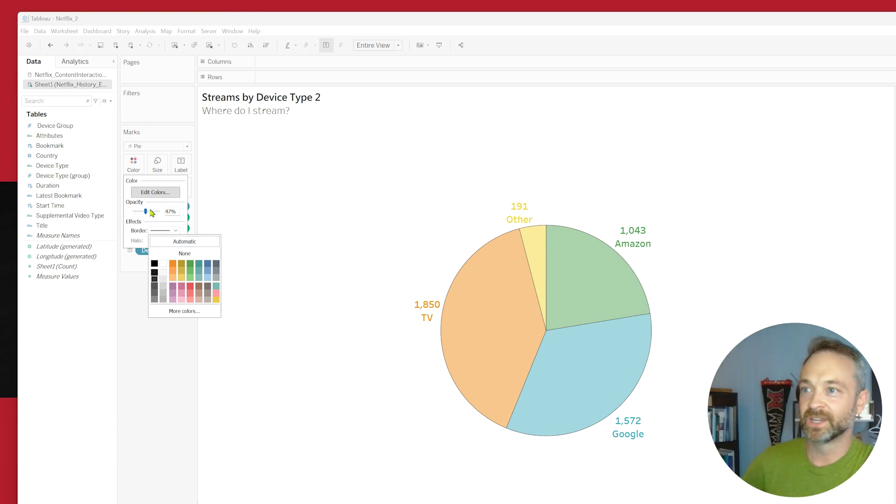
{"action": "left_click_drag", "start_coordinate": [145, 211], "coordinate": [157, 211]}
{"action": "left_click", "coordinate": [250, 218]}
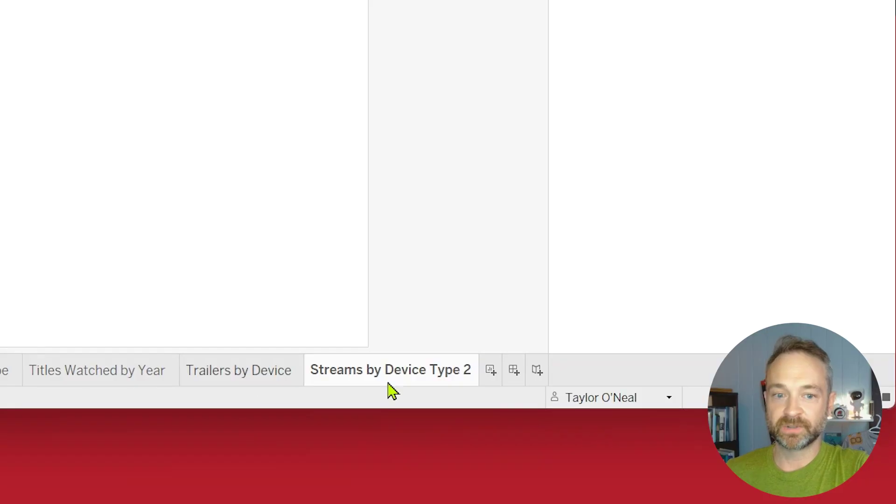
Duplicate the Streams by Device Type 2 sheet as a horizontal bar chart sorted in descending order by count
{"action": "right_click", "coordinate": [388, 387]}
{"action": "left_click", "coordinate": [527, 178]}
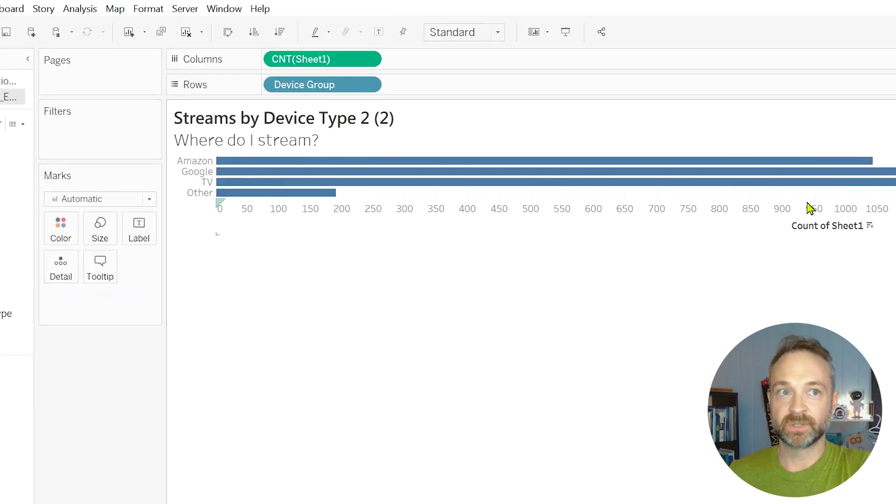
{"action": "left_click", "coordinate": [279, 32]}
Make the bar rows taller and color the bars by Device Group
{"action": "left_click", "coordinate": [285, 224]}
{"action": "left_click_drag", "start_coordinate": [266, 236], "coordinate": [274, 365]}
{"action": "left_click_drag", "start_coordinate": [339, 82], "coordinate": [61, 234]}
Show mark labels on the bars in a 15 pt bold font that matches the mark color
{"action": "left_click", "coordinate": [139, 229]}
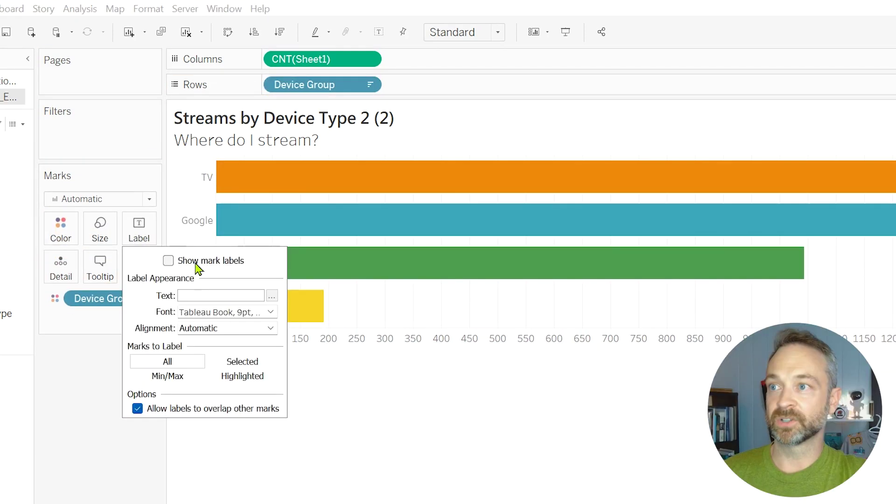
{"action": "left_click", "coordinate": [168, 260]}
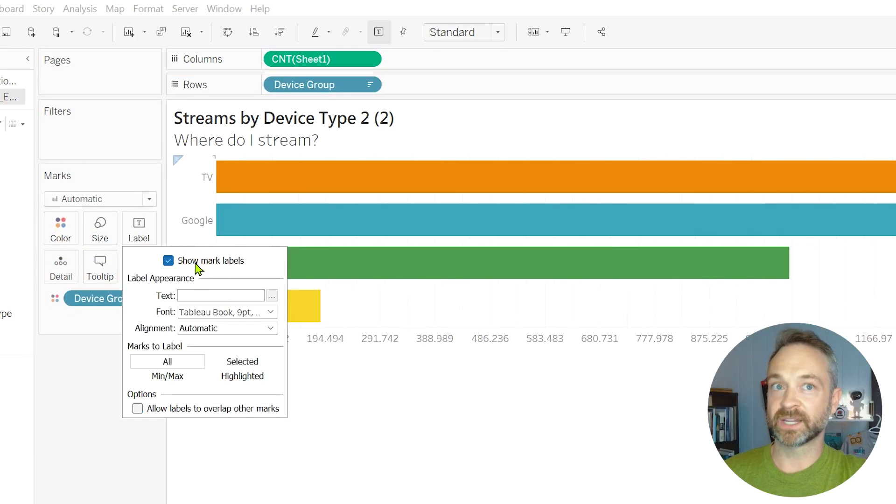
{"action": "left_click", "coordinate": [224, 311]}
{"action": "left_click", "coordinate": [201, 352]}
{"action": "left_click", "coordinate": [201, 434]}
{"action": "left_click", "coordinate": [164, 332]}
{"action": "left_click", "coordinate": [271, 312]}
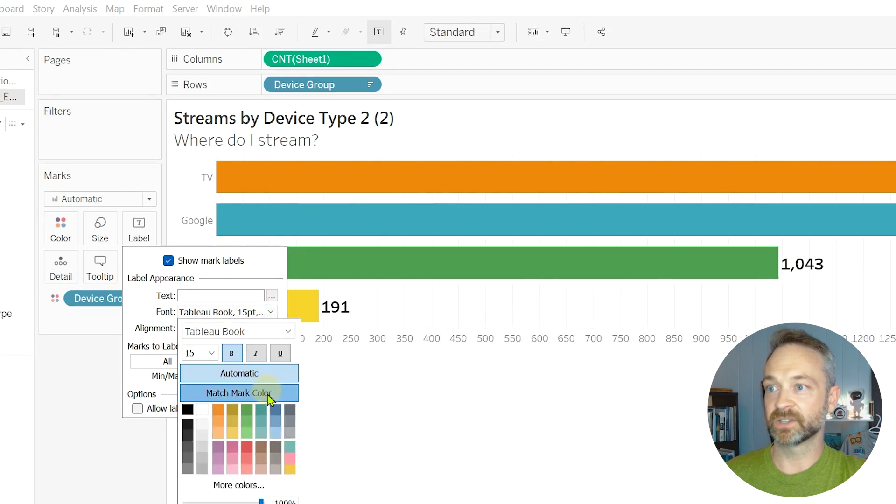
{"action": "left_click", "coordinate": [265, 392]}
Format the Device Group row headers with a 16 pt bold font
{"action": "left_click", "coordinate": [282, 185]}
{"action": "right_click", "coordinate": [279, 180]}
{"action": "left_click", "coordinate": [342, 268]}
{"action": "left_click", "coordinate": [65, 155]}
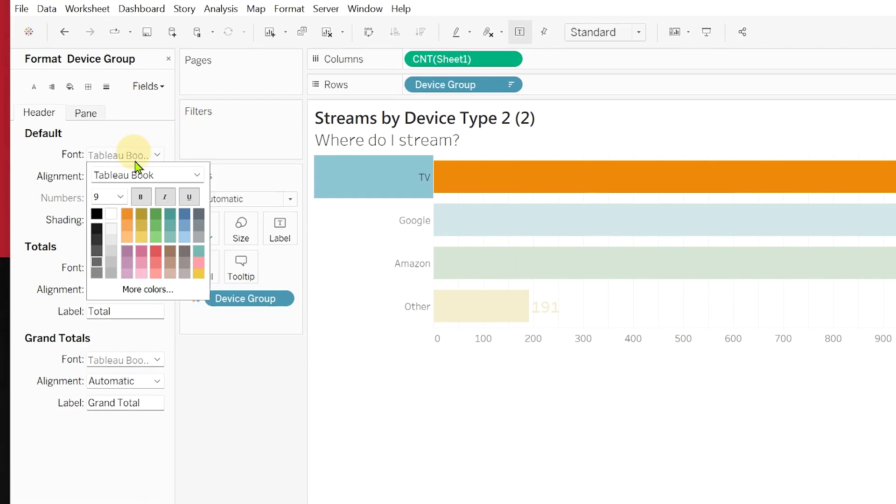
{"action": "left_click", "coordinate": [52, 197]}
{"action": "left_click", "coordinate": [52, 279]}
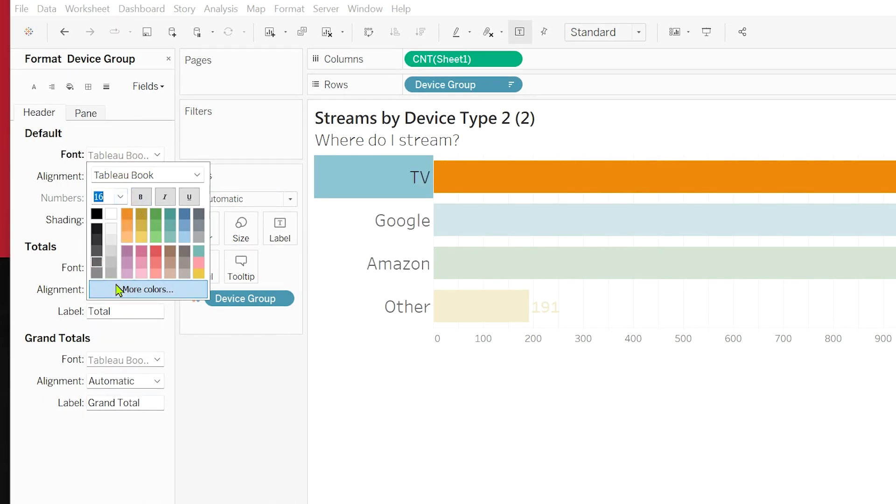
{"action": "left_click", "coordinate": [366, 444]}
Set the shading of the Device Group row headers to dark gray
{"action": "left_click", "coordinate": [350, 224]}
{"action": "right_click", "coordinate": [356, 231]}
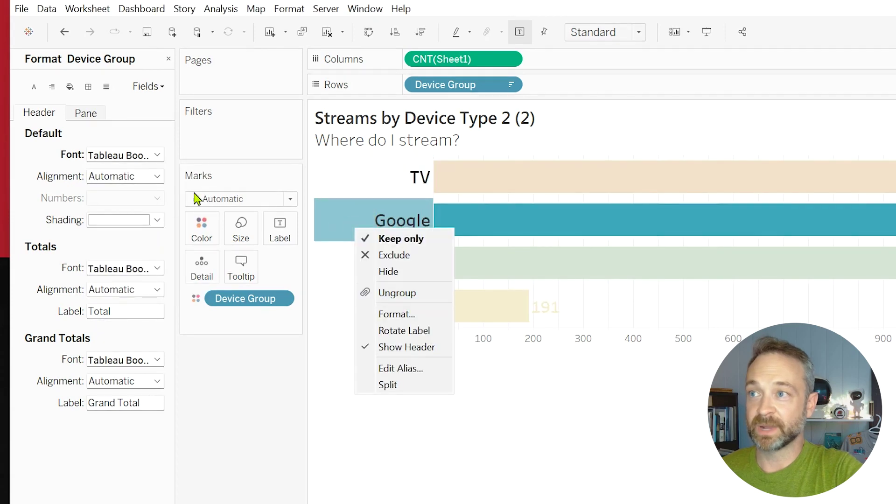
{"action": "left_click", "coordinate": [86, 113]}
{"action": "left_click", "coordinate": [86, 113]}
{"action": "left_click", "coordinate": [39, 112]}
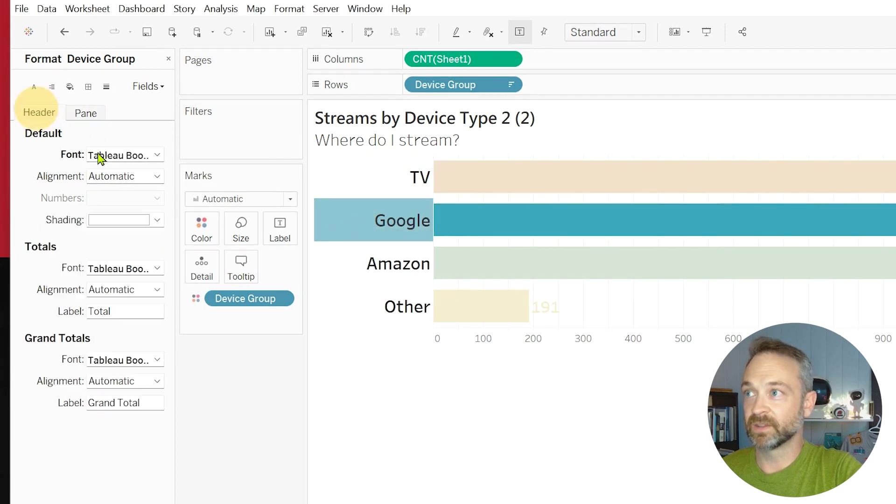
{"action": "left_click", "coordinate": [157, 219]}
{"action": "left_click", "coordinate": [97, 273]}
{"action": "left_click", "coordinate": [422, 490]}
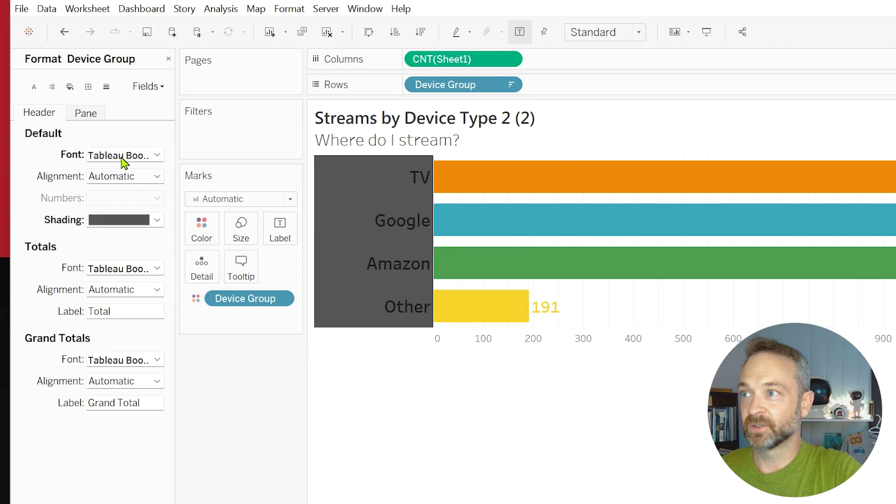
Change the font color of the Device Group row headers to white
{"action": "left_click", "coordinate": [122, 159]}
{"action": "left_click", "coordinate": [112, 214]}
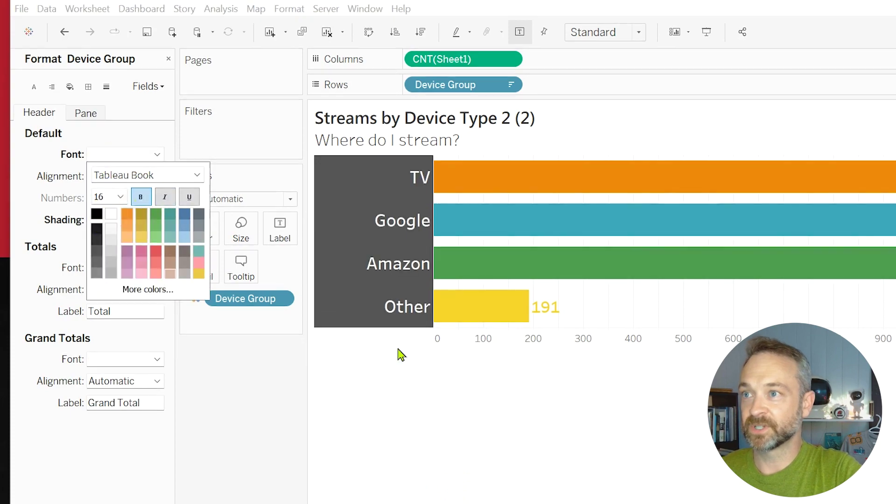
{"action": "left_click", "coordinate": [477, 374]}
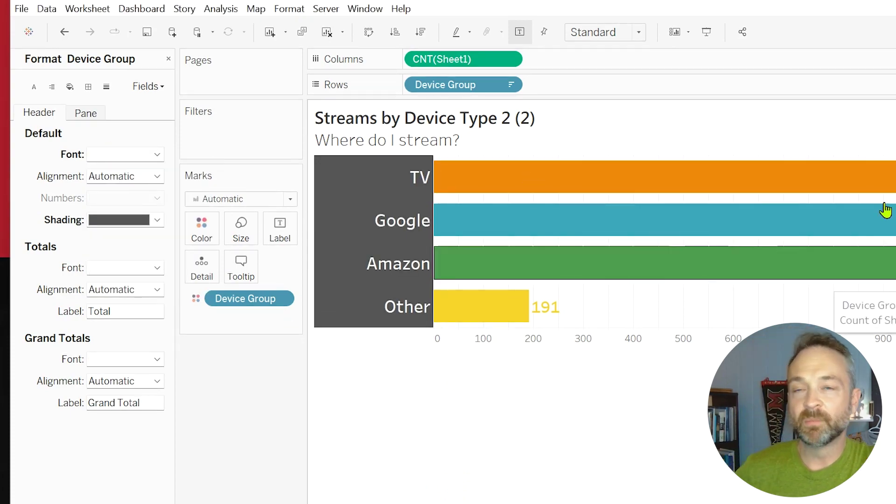
Try center horizontal alignment for the bar labels, and set it to Left instead
{"action": "left_click", "coordinate": [279, 229]}
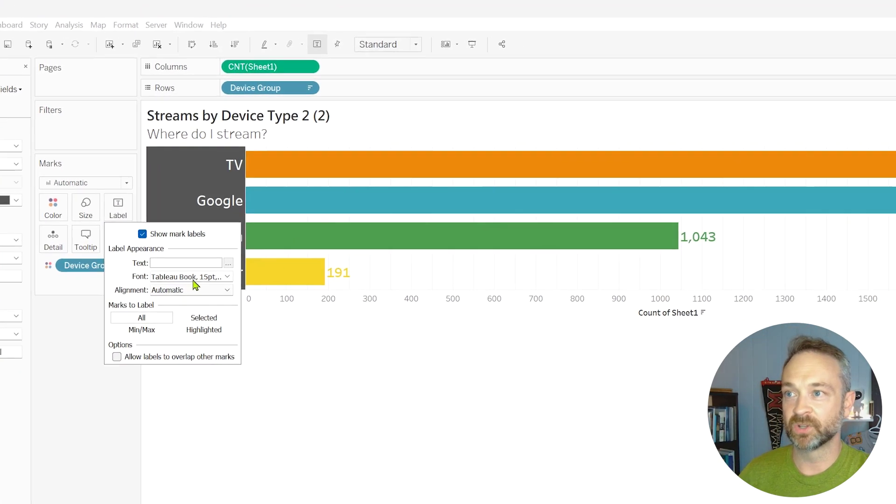
{"action": "left_click", "coordinate": [195, 289]}
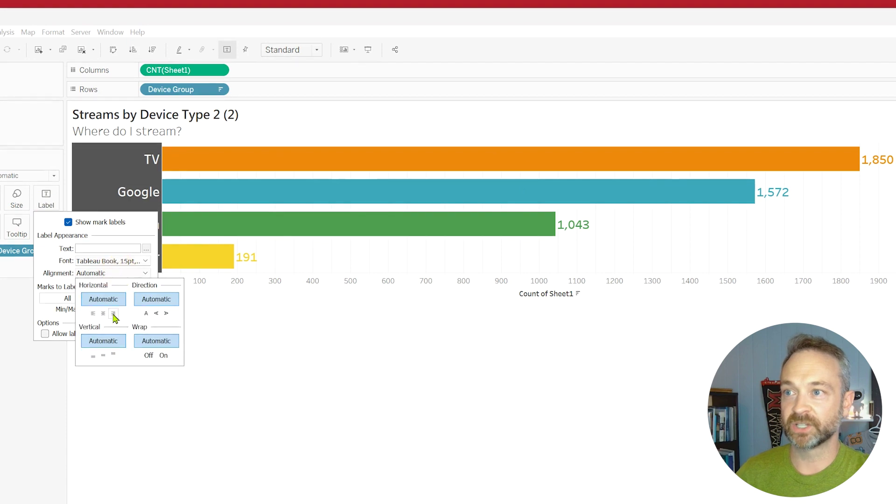
{"action": "left_click", "coordinate": [181, 333]}
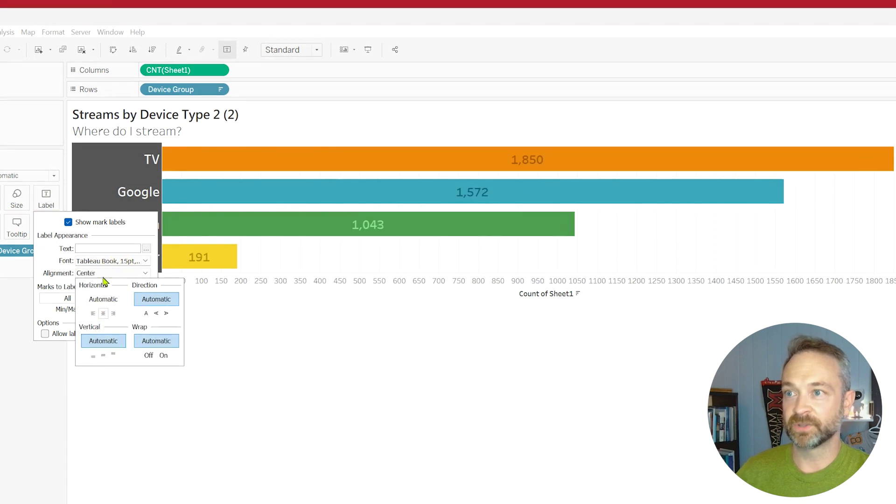
{"action": "left_click", "coordinate": [93, 313]}
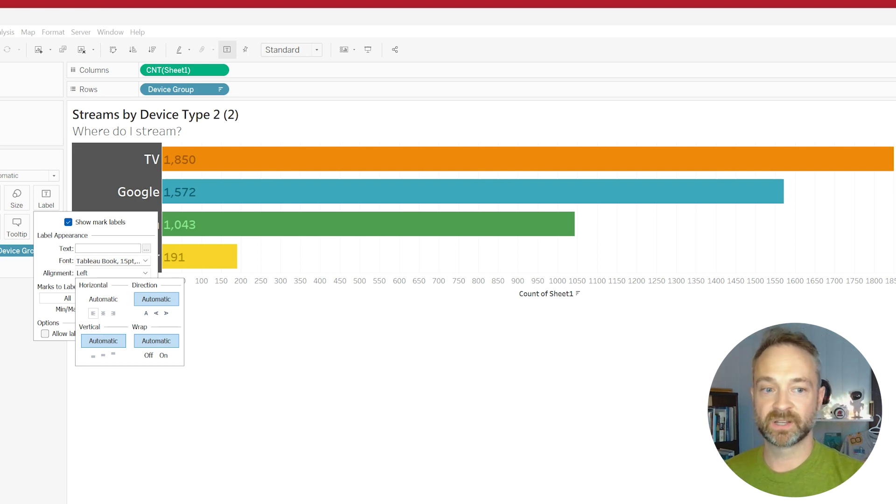
Set the horizontal alignment of the bar labels to Center
{"action": "left_click", "coordinate": [103, 313]}
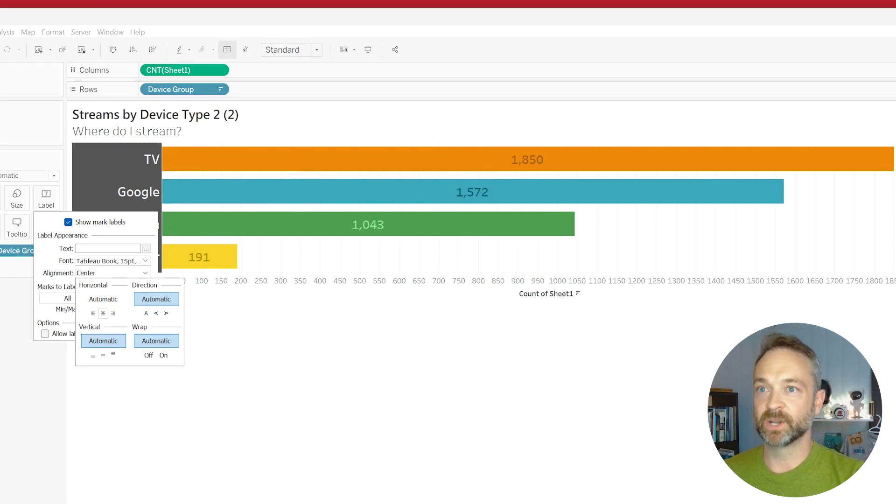
{"action": "key", "text": "Escape"}
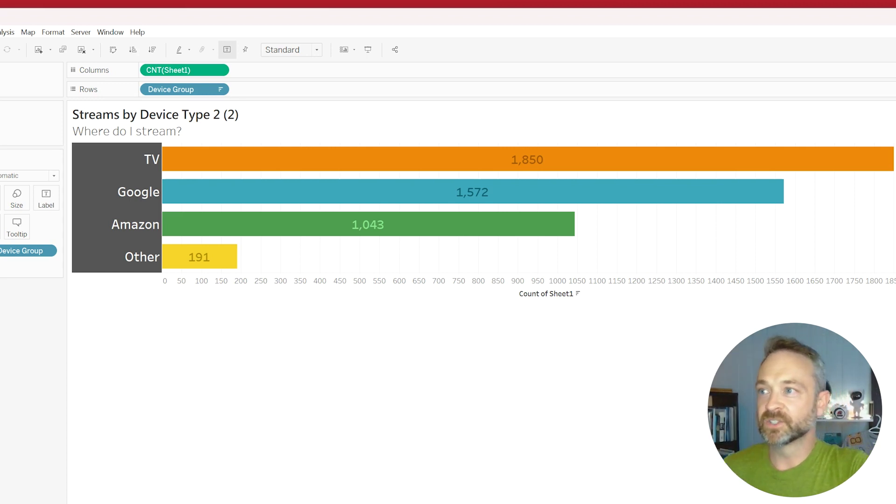
Add Device Type to Rows after Device Group and increase the chart's row height
{"action": "left_click_drag", "start_coordinate": [93, 180], "coordinate": [310, 93]}
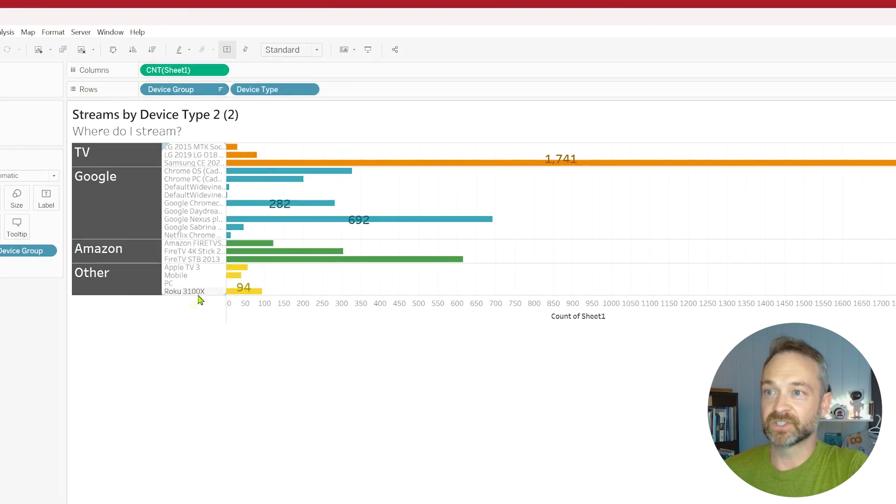
{"action": "left_click", "coordinate": [274, 310]}
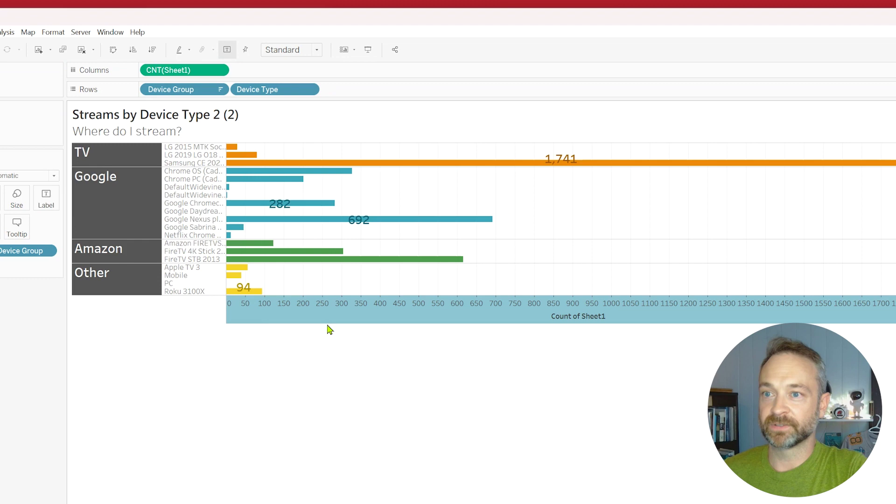
{"action": "left_click_drag", "start_coordinate": [328, 323], "coordinate": [332, 400]}
Clear the title of the Count of Sheet1 axis
{"action": "double_click", "coordinate": [330, 394]}
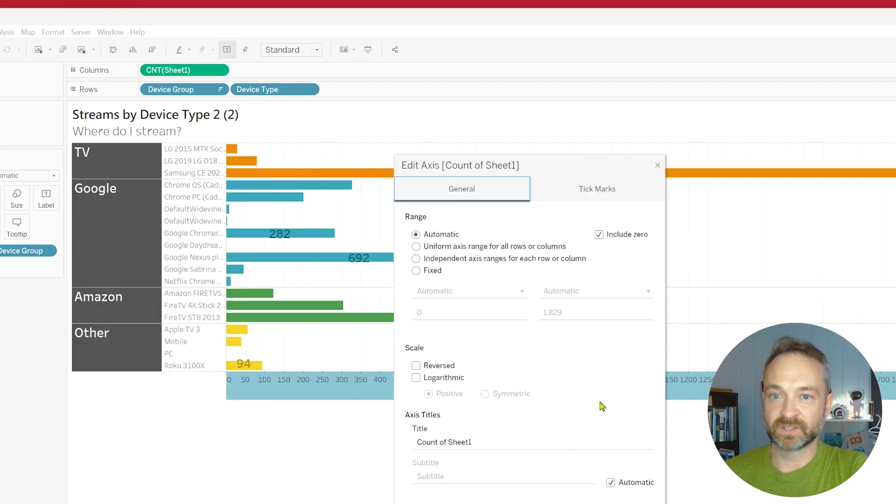
{"action": "left_click", "coordinate": [540, 434]}
{"action": "key", "text": "ctrl+a"}
{"action": "key", "text": "BackSpace"}
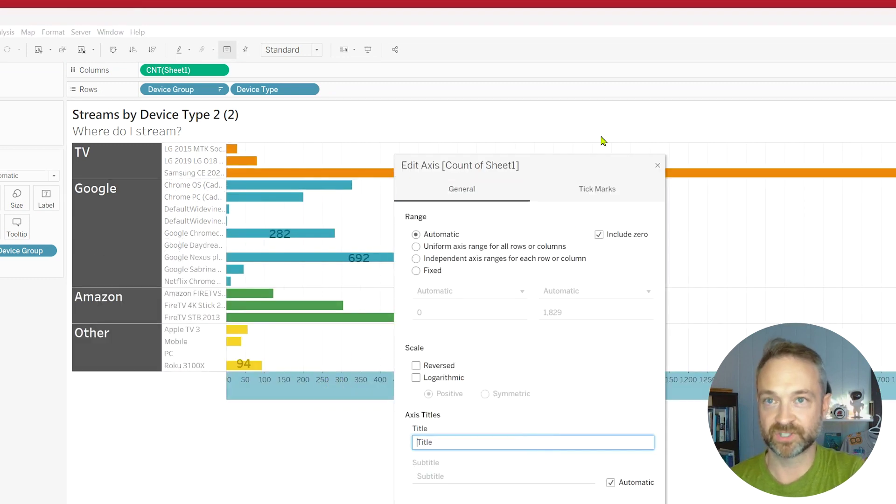
{"action": "left_click_drag", "start_coordinate": [585, 157], "coordinate": [397, 144]}
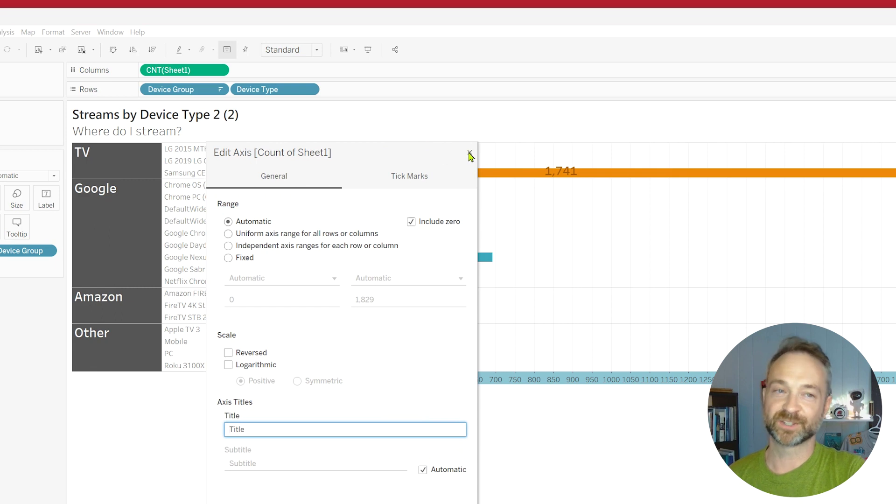
{"action": "left_click", "coordinate": [469, 154]}
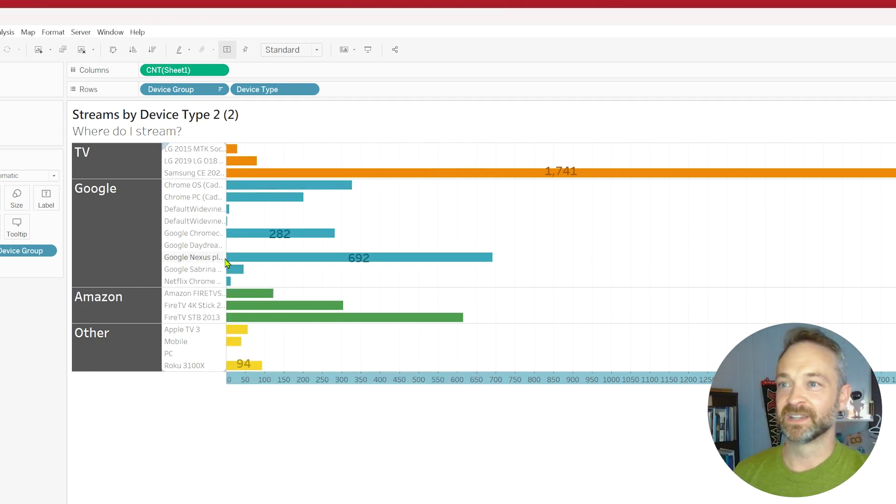
Sort the device types in descending order by stream count and widen their header column to fit the long names
{"action": "left_click", "coordinate": [152, 49]}
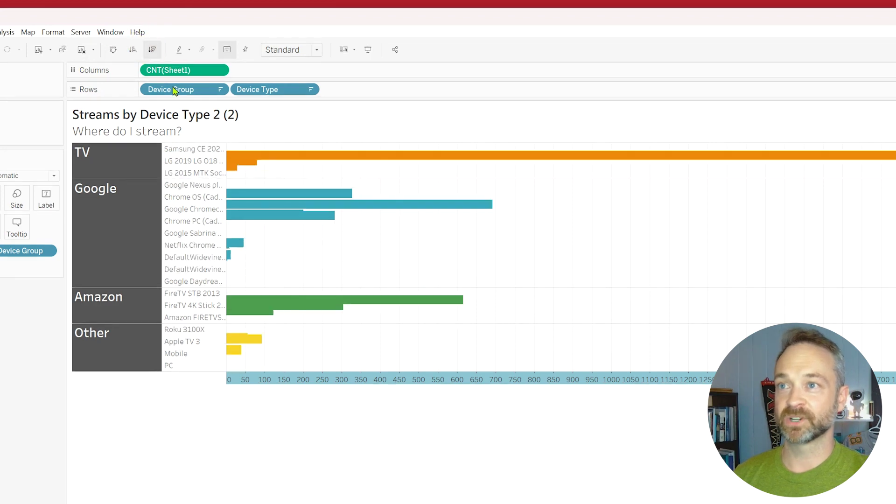
{"action": "left_click_drag", "start_coordinate": [225, 179], "coordinate": [286, 183]}
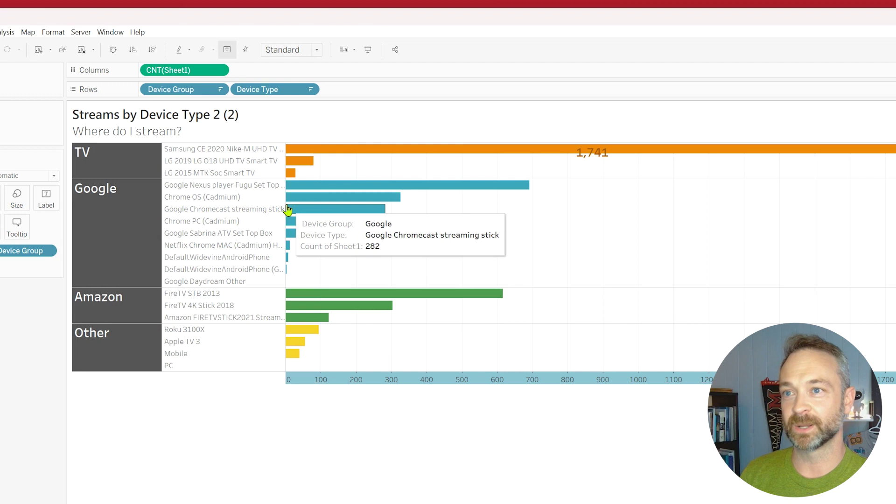
{"action": "left_click_drag", "start_coordinate": [286, 204], "coordinate": [363, 201]}
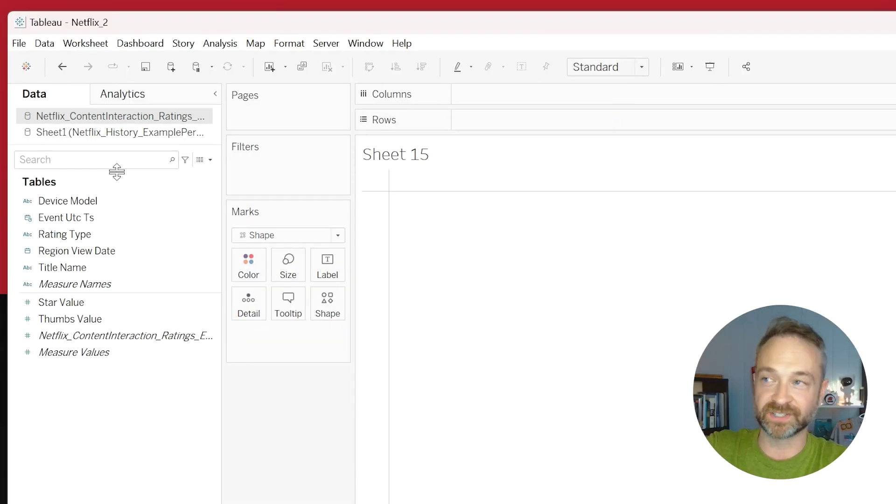
On Sheet 15, place Event Utc Ts from the ratings data on Columns and set it to the Month date part
{"action": "left_click", "coordinate": [122, 201]}
{"action": "left_click", "coordinate": [125, 268]}
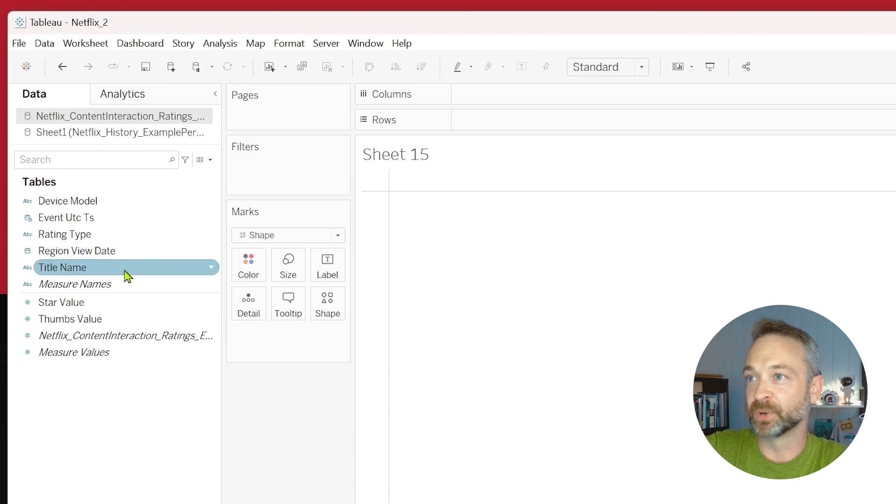
{"action": "left_click", "coordinate": [124, 250]}
{"action": "left_click", "coordinate": [121, 217]}
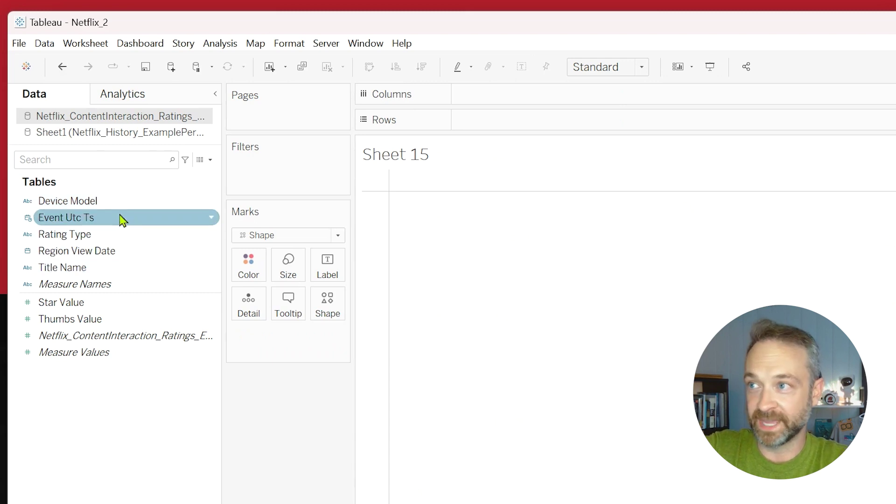
{"action": "left_click_drag", "start_coordinate": [126, 220], "coordinate": [488, 93]}
{"action": "right_click", "coordinate": [486, 95]}
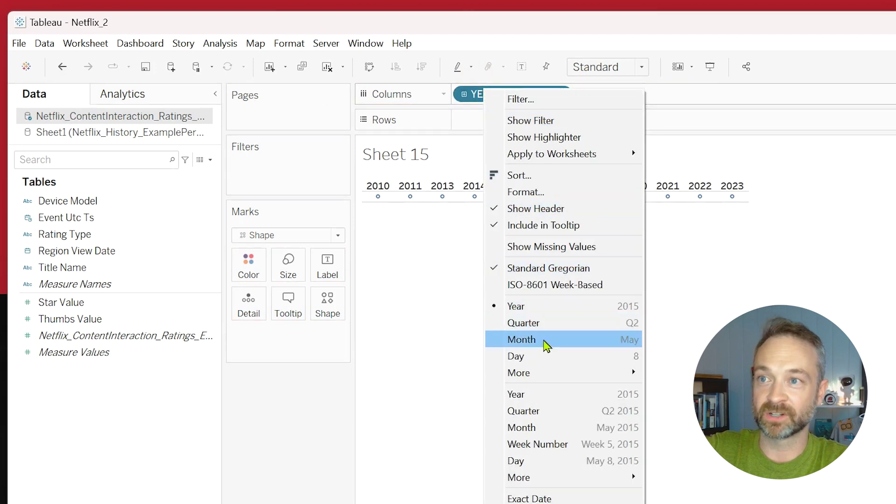
{"action": "left_click", "coordinate": [546, 346]}
Place Star Value on Rows, break the marks down by Title Name as Detail, and widen the chart
{"action": "left_click", "coordinate": [174, 308]}
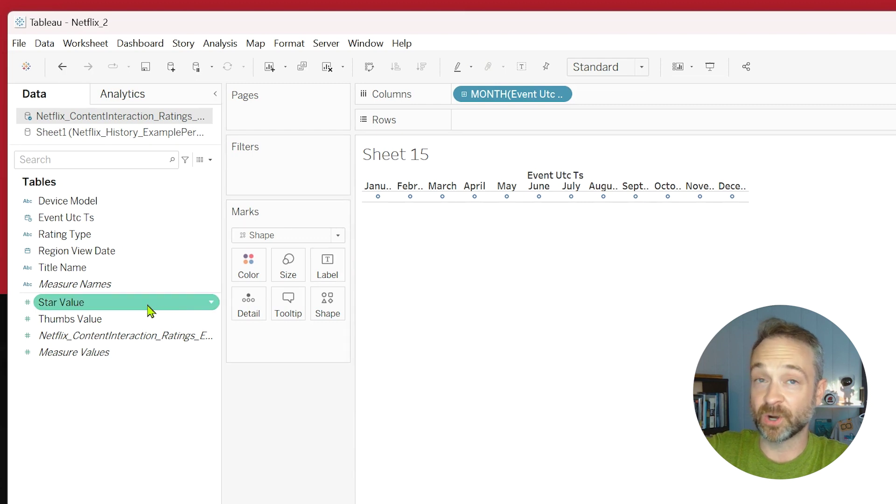
{"action": "left_click_drag", "start_coordinate": [150, 311], "coordinate": [539, 134]}
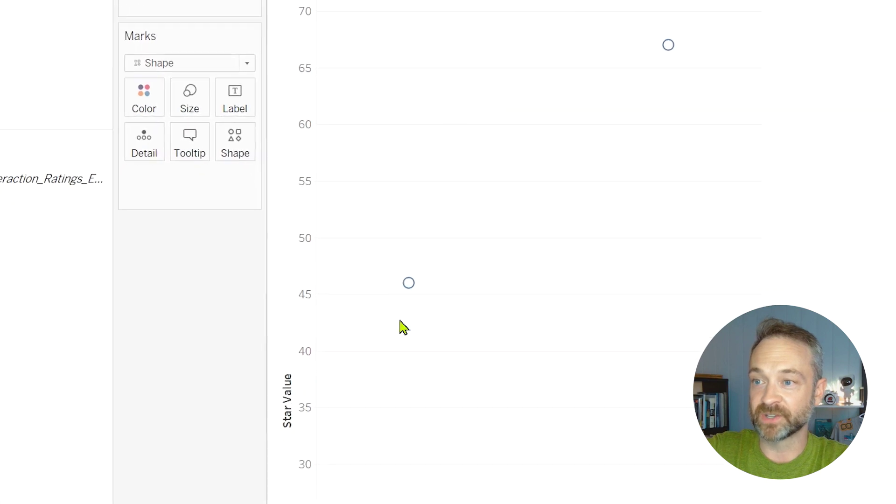
{"action": "mouse_move", "coordinate": [478, 425]}
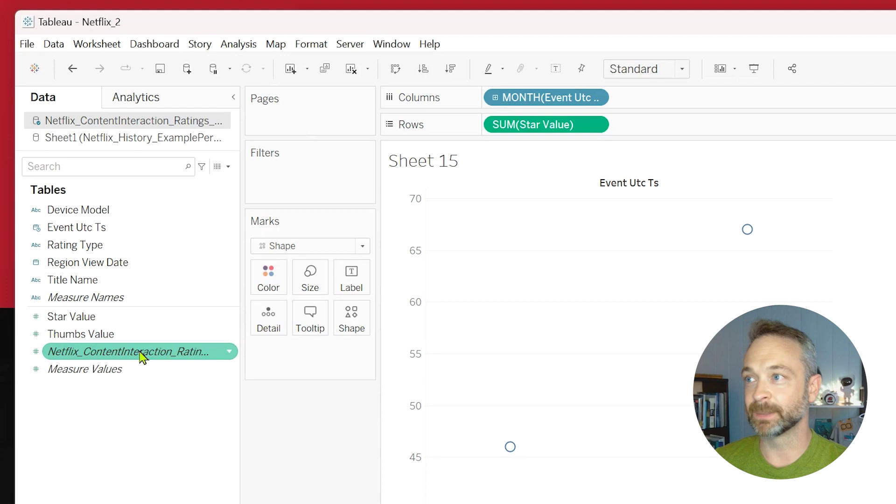
{"action": "left_click_drag", "start_coordinate": [219, 280], "coordinate": [259, 327]}
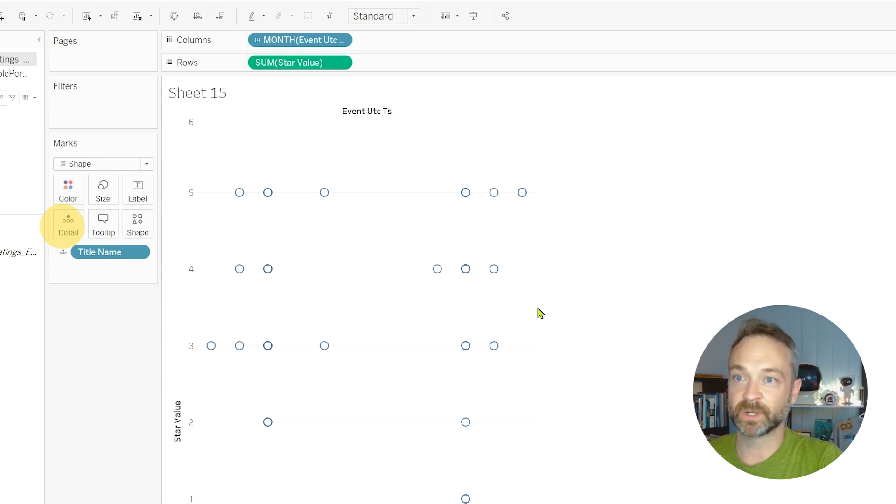
{"action": "left_click_drag", "start_coordinate": [536, 306], "coordinate": [795, 296]}
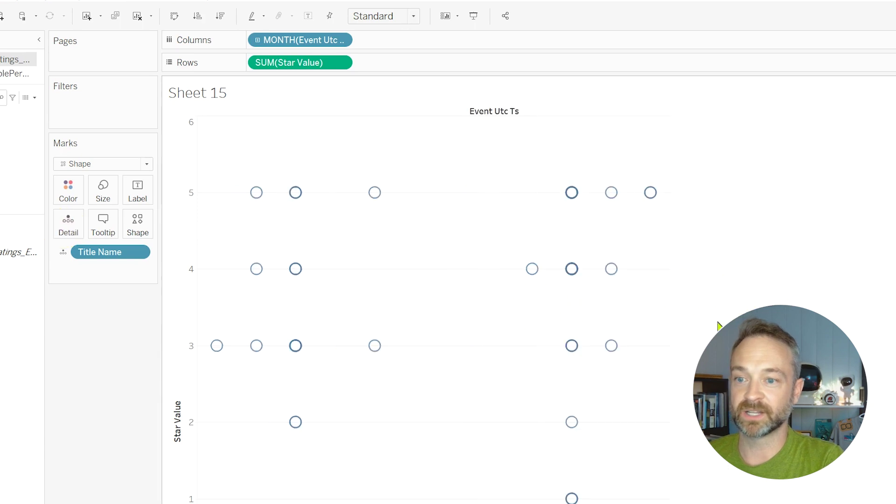
Filter the null Star Value records out of the view and hide the Event Utc Ts field label above the columns
{"action": "left_click", "coordinate": [619, 451]}
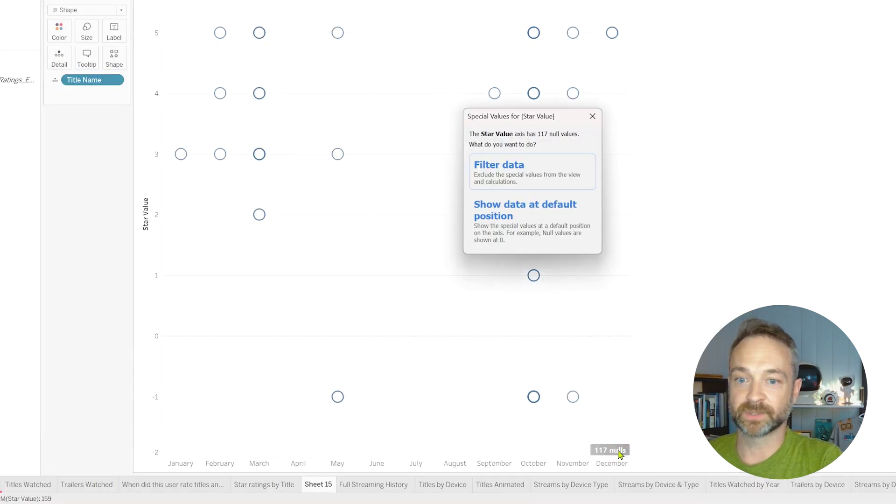
{"action": "left_click", "coordinate": [545, 185]}
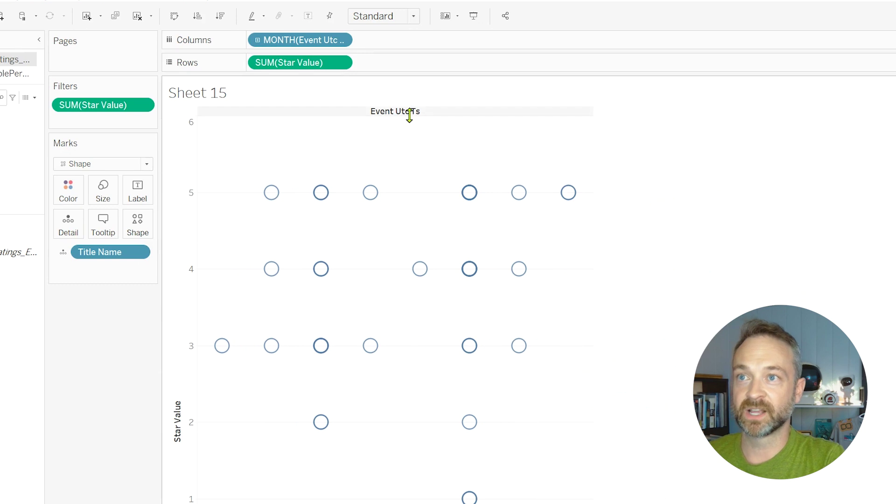
{"action": "right_click", "coordinate": [414, 117]}
{"action": "left_click", "coordinate": [452, 170]}
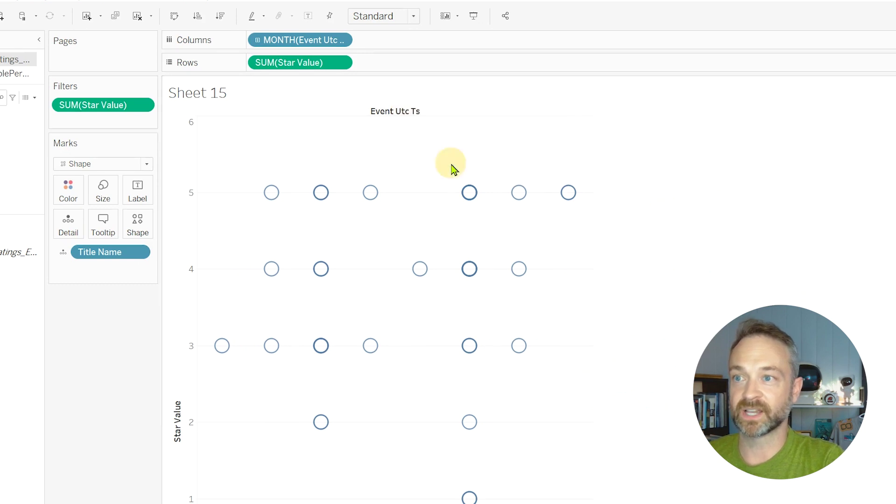
Change the Event Utc Ts column to a custom date with Month / Year detail
{"action": "right_click", "coordinate": [298, 40]}
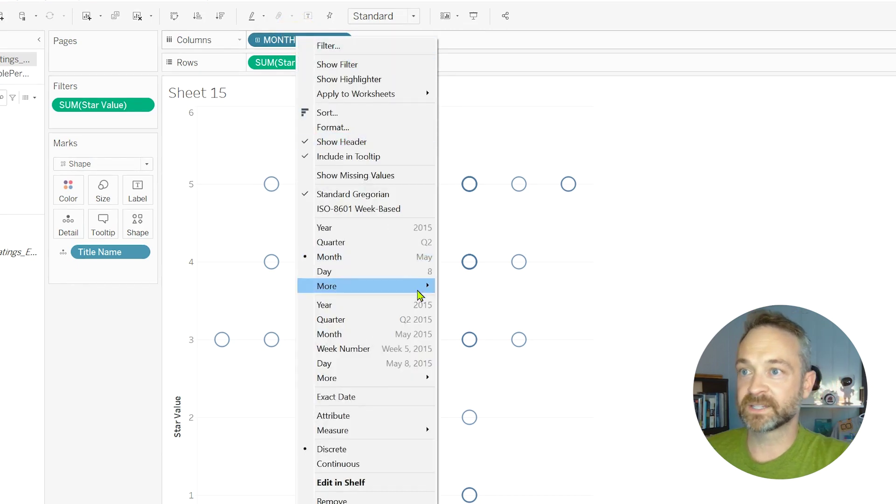
{"action": "mouse_move", "coordinate": [422, 286]}
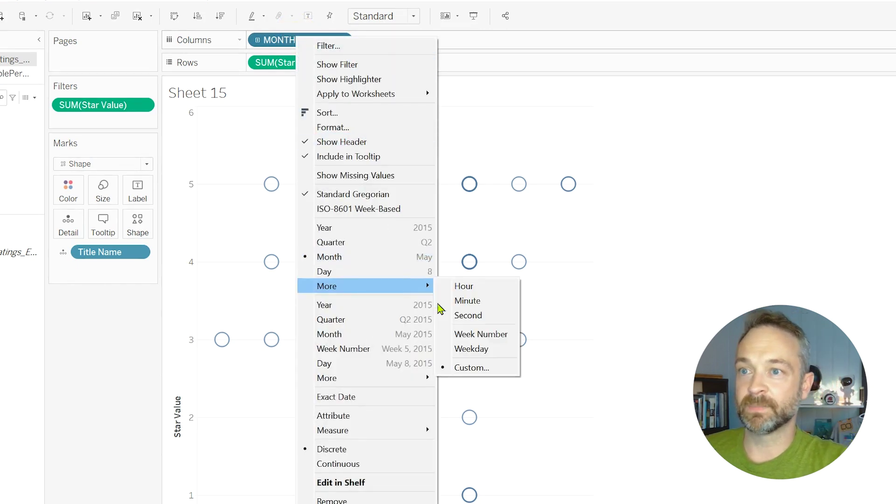
{"action": "left_click", "coordinate": [470, 368]}
{"action": "left_click", "coordinate": [655, 371]}
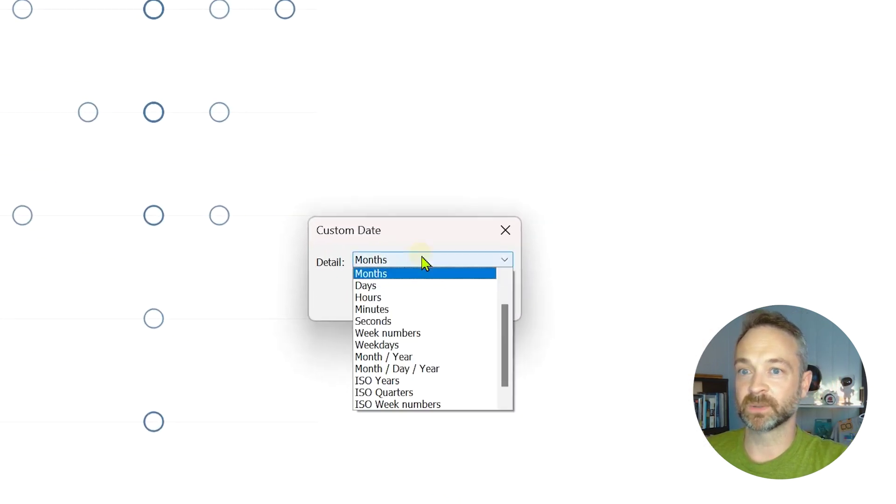
{"action": "left_click", "coordinate": [432, 357]}
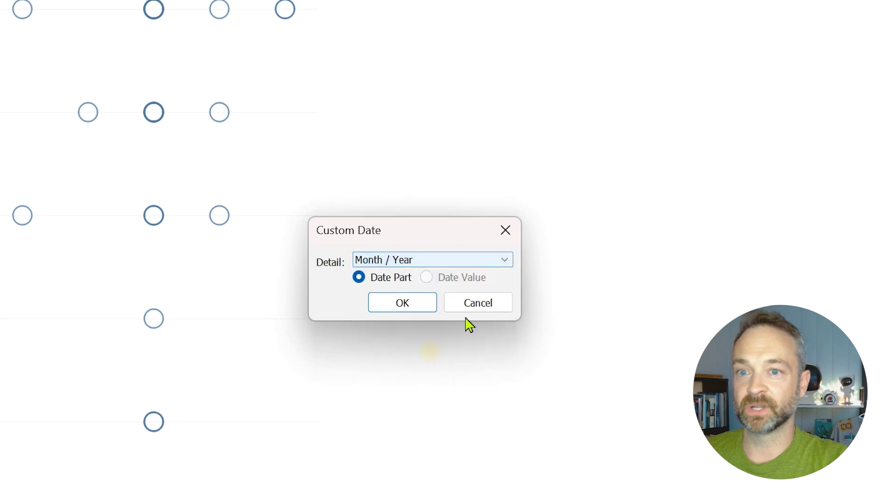
{"action": "left_click", "coordinate": [417, 308]}
Fit the chart to Entire View and change the mark shape to a filled star
{"action": "left_click", "coordinate": [412, 16]}
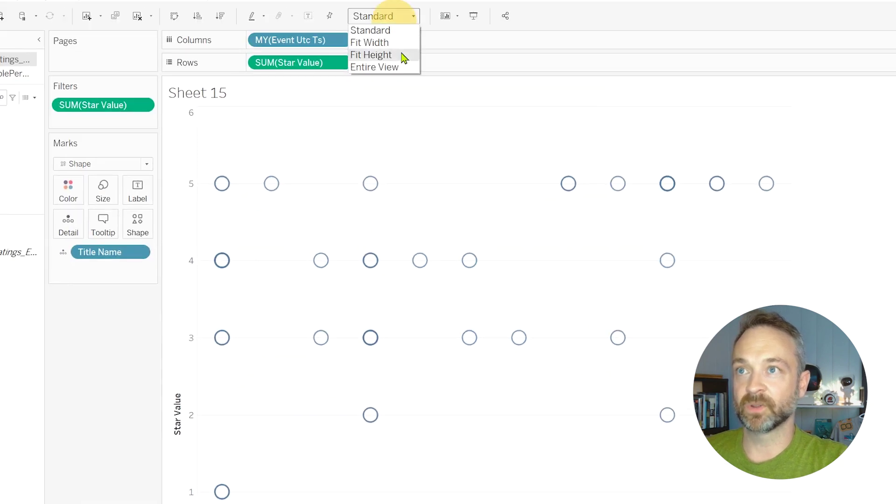
{"action": "left_click", "coordinate": [403, 69]}
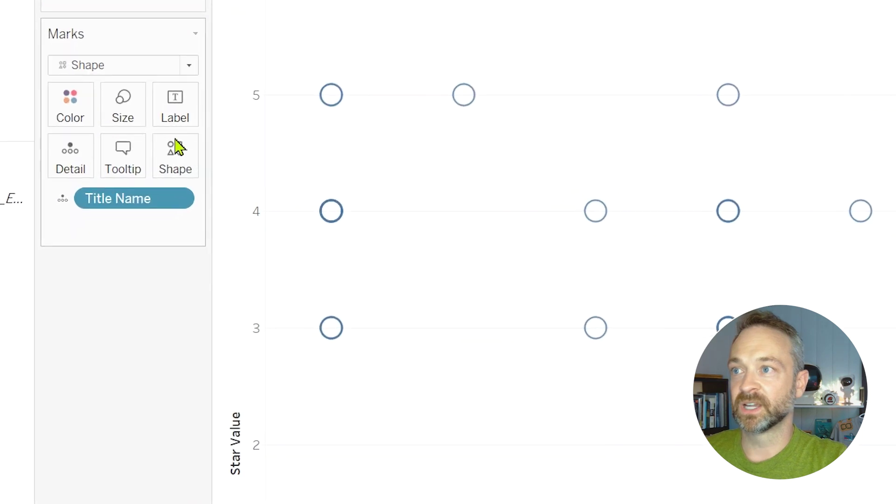
{"action": "left_click", "coordinate": [186, 166]}
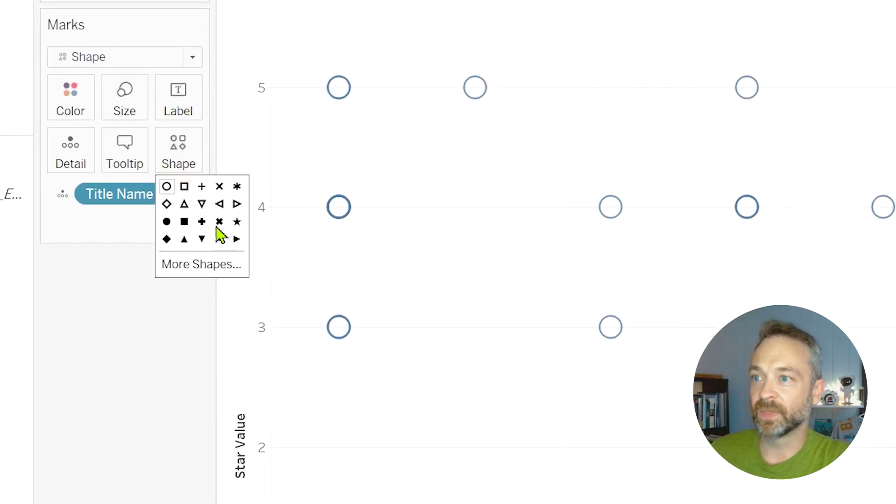
{"action": "left_click", "coordinate": [235, 224]}
{"action": "left_click", "coordinate": [168, 323]}
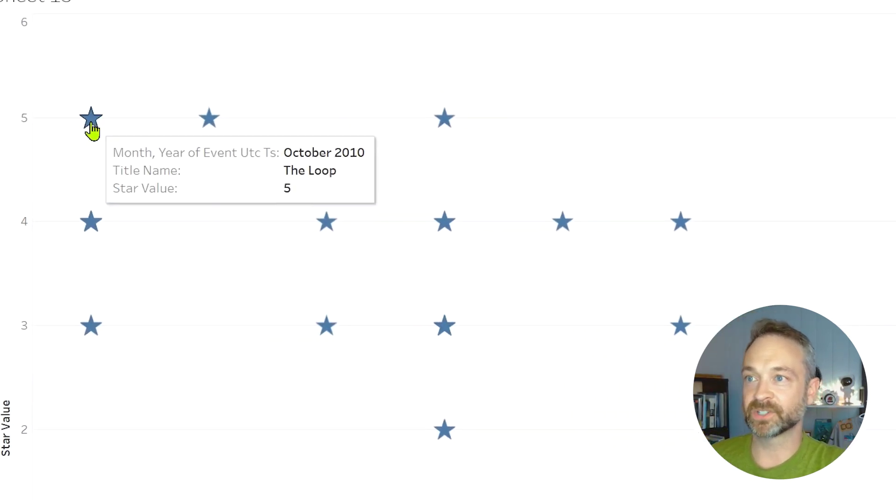
Show the mark label on the November 2011 Firefly star, and clear the selection
{"action": "mouse_move", "coordinate": [92, 223]}
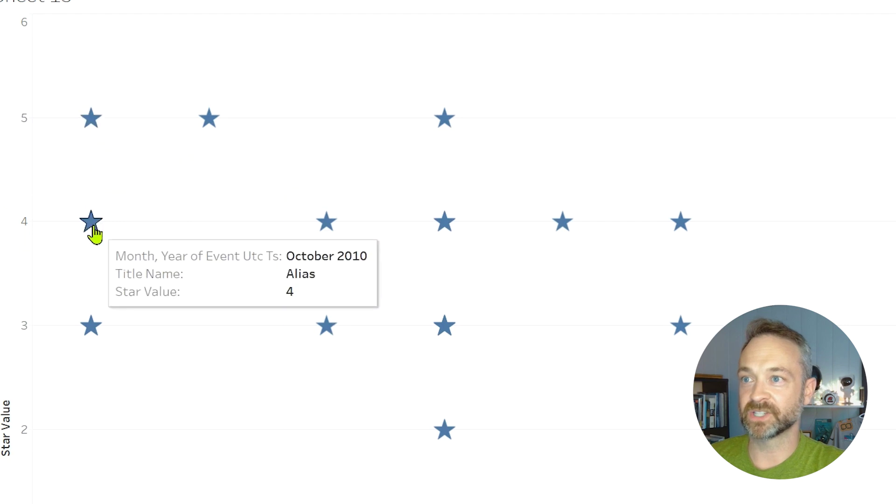
{"action": "mouse_move", "coordinate": [210, 123]}
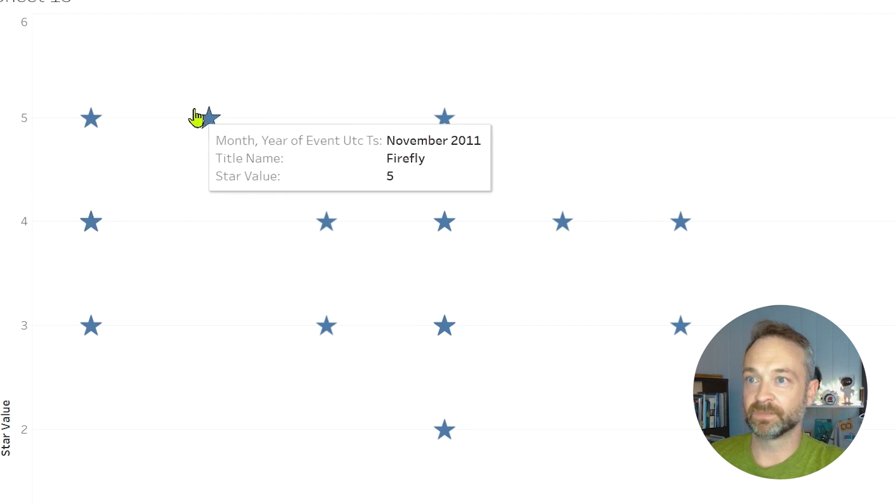
{"action": "right_click", "coordinate": [215, 111]}
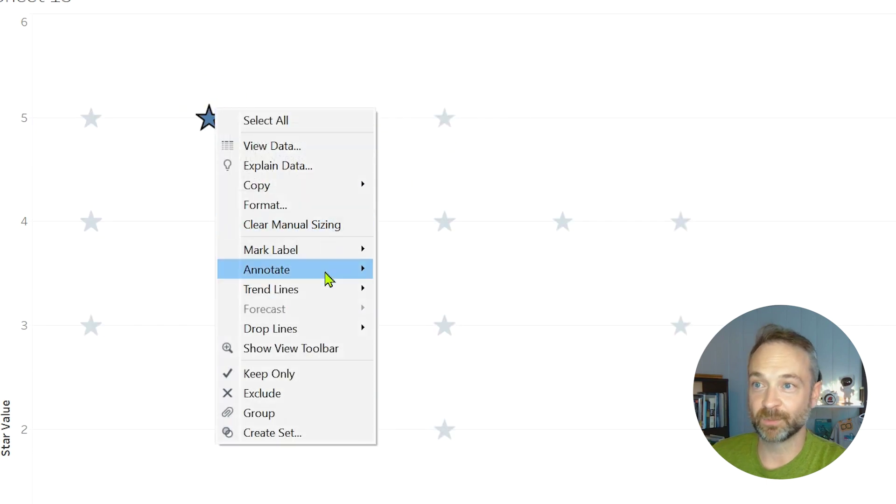
{"action": "mouse_move", "coordinate": [330, 252]}
{"action": "left_click", "coordinate": [433, 278]}
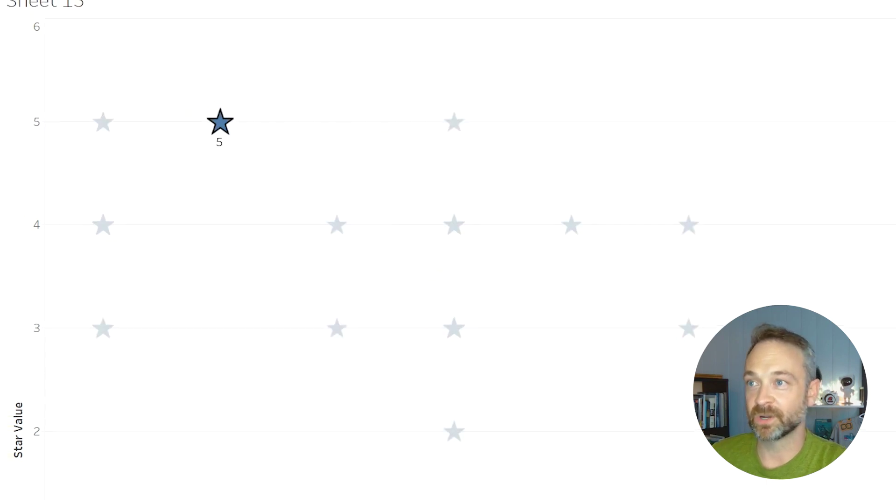
{"action": "key", "text": "Escape"}
{"action": "left_click", "coordinate": [149, 180]}
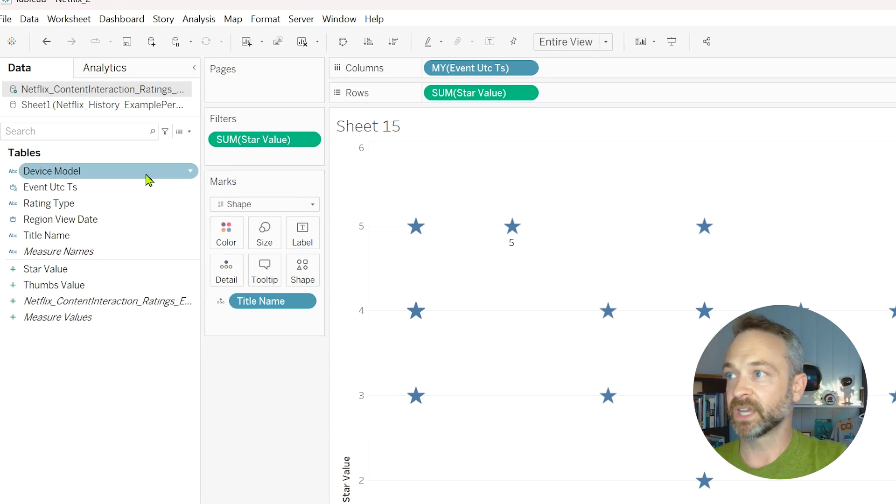
Color the stars by the average Thumbs Value
{"action": "left_click", "coordinate": [134, 287]}
{"action": "left_click_drag", "start_coordinate": [134, 287], "coordinate": [231, 235]}
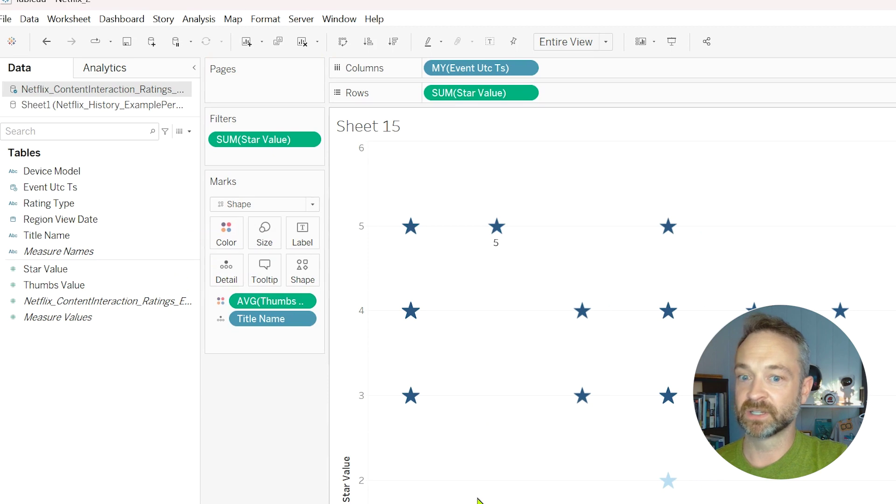
{"action": "mouse_move", "coordinate": [422, 503]}
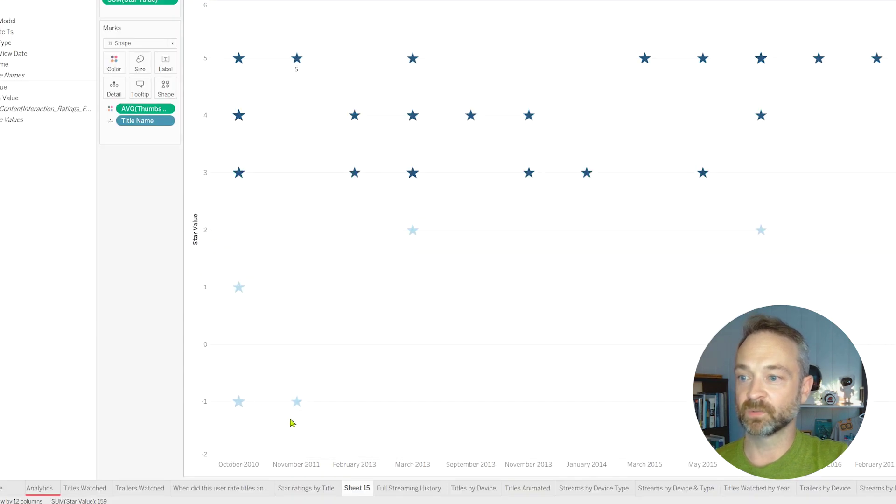
{"action": "mouse_move", "coordinate": [298, 409]}
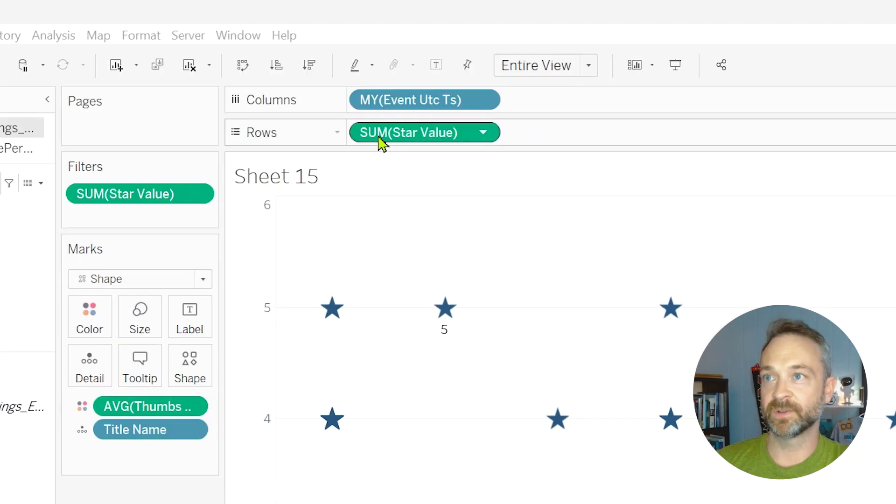
Change the Star Value aggregation on the Rows shelf from SUM to AVG by editing its expression
{"action": "double_click", "coordinate": [380, 133]}
{"action": "double_click", "coordinate": [378, 133]}
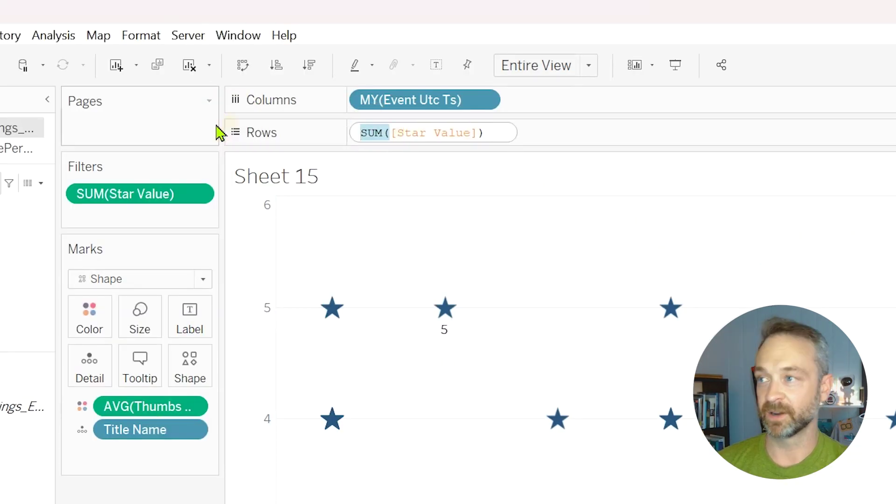
{"action": "type", "text": "AVG"}
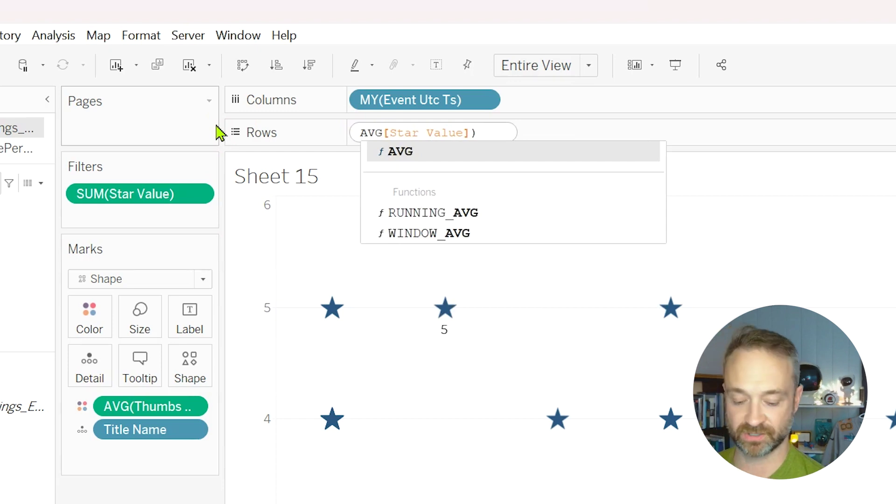
{"action": "key", "text": "Return"}
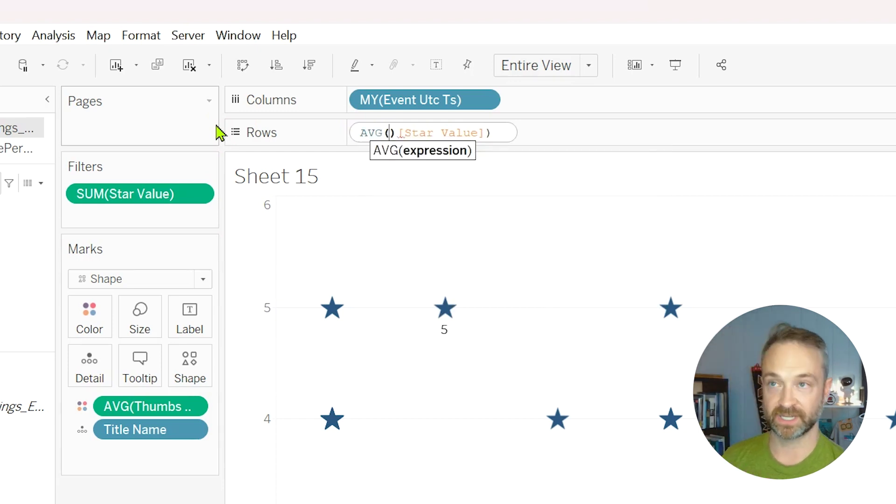
{"action": "key", "text": "BackSpace"}
{"action": "key", "text": "BackSpace"}
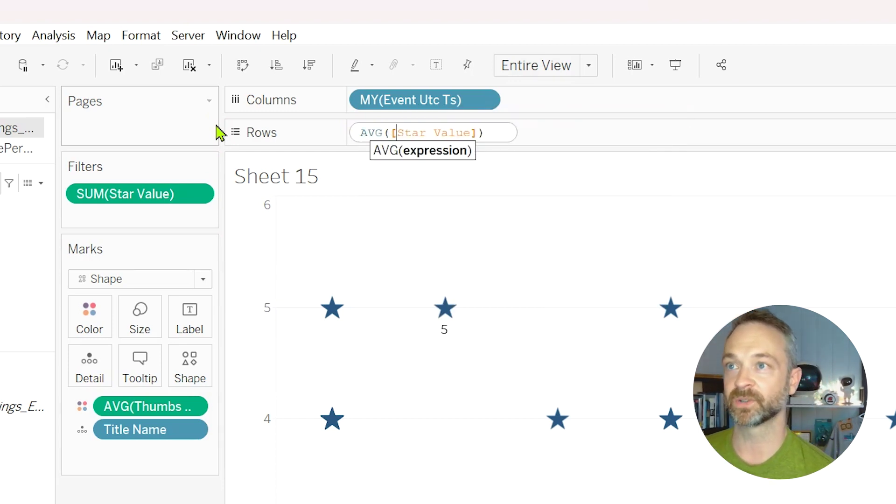
{"action": "key", "text": "Return"}
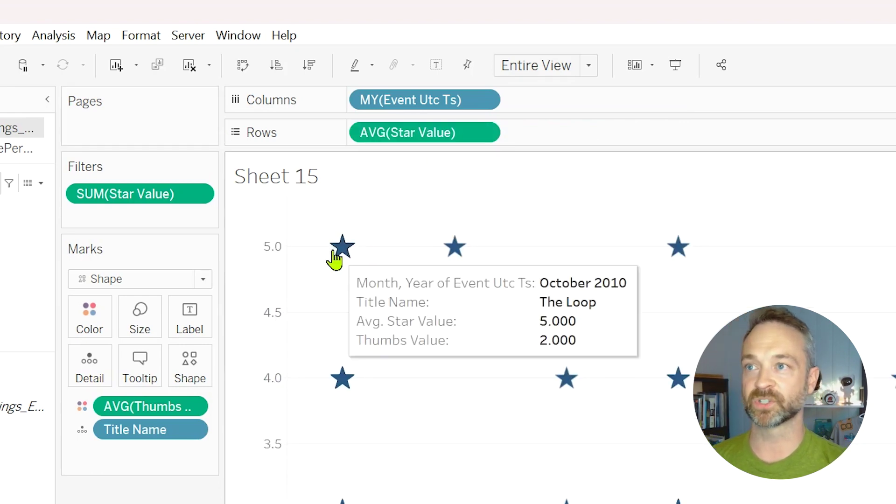
Format the average Star Value axis numbers as Number (Custom) with 0 decimal places
{"action": "right_click", "coordinate": [397, 136]}
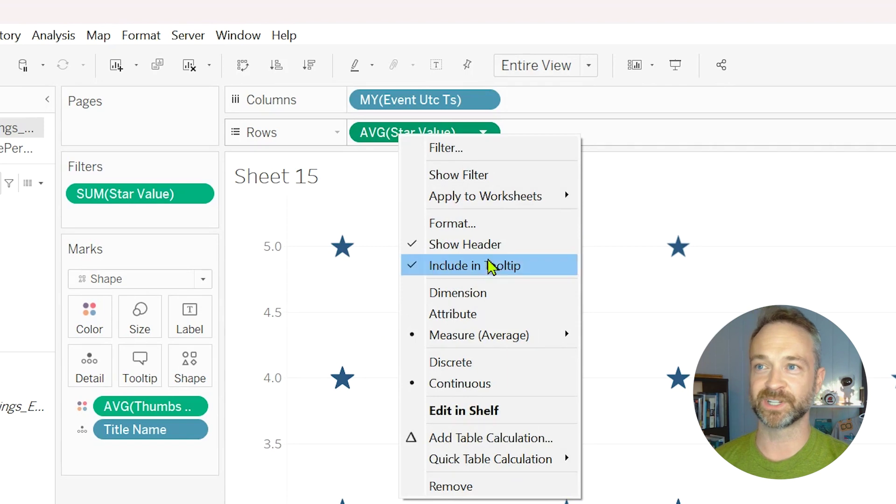
{"action": "left_click", "coordinate": [497, 224]}
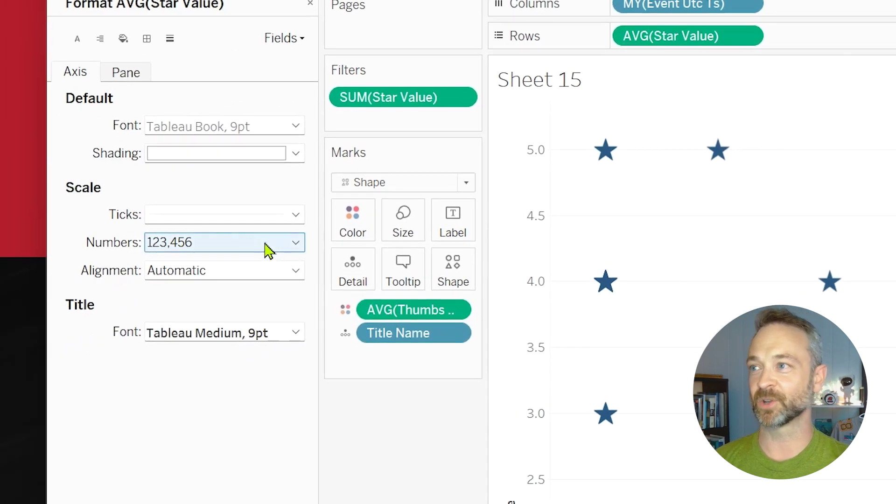
{"action": "left_click", "coordinate": [99, 304]}
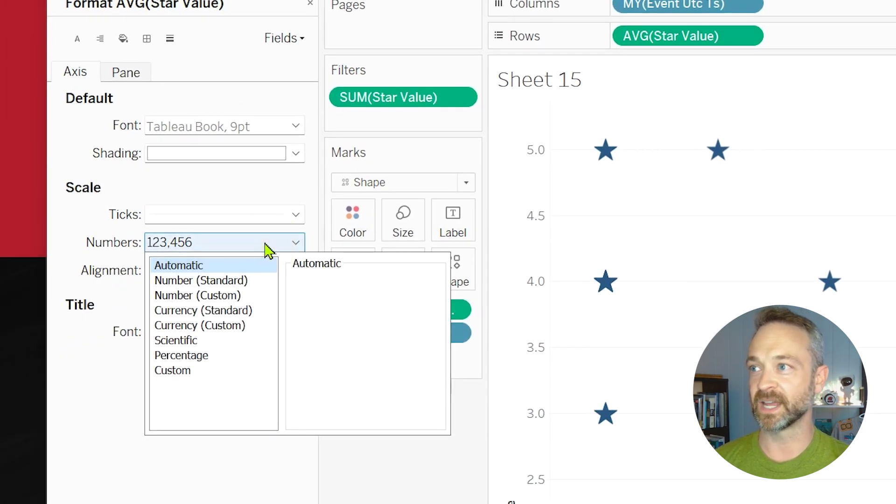
{"action": "left_click", "coordinate": [261, 296]}
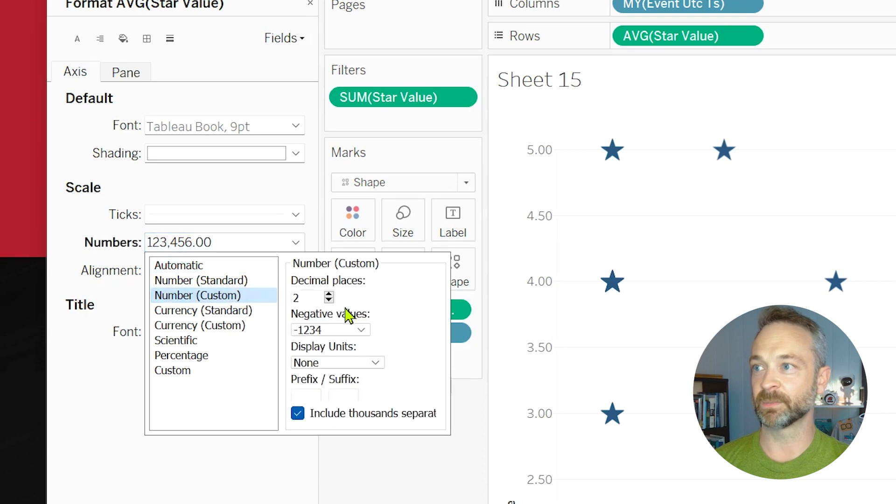
{"action": "left_click", "coordinate": [329, 300]}
{"action": "left_click", "coordinate": [330, 301]}
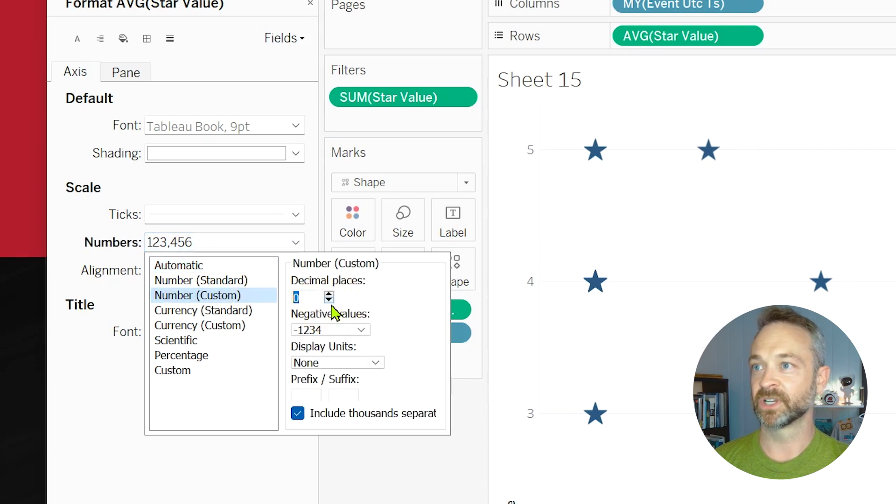
{"action": "left_click", "coordinate": [511, 500]}
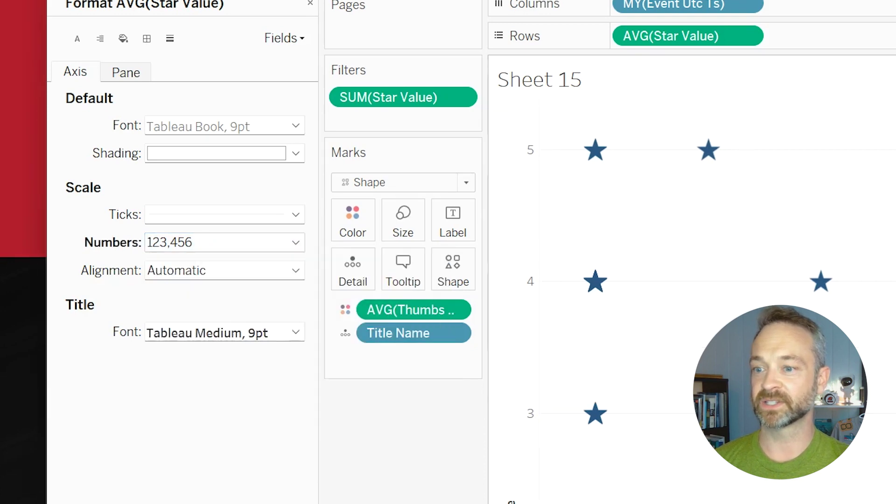
{"action": "left_click", "coordinate": [310, 4]}
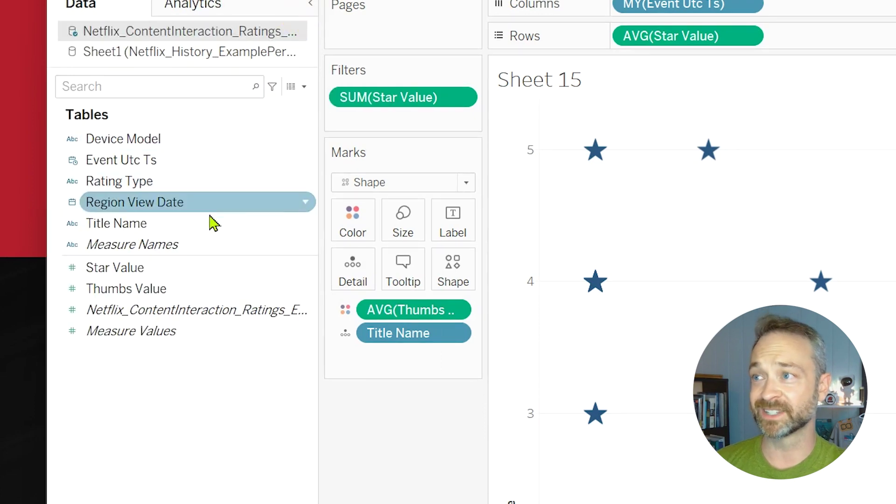
Label the stars with Title Name, make the label text bold and change its font size
{"action": "left_click_drag", "start_coordinate": [210, 225], "coordinate": [425, 221]}
{"action": "left_click", "coordinate": [169, 154]}
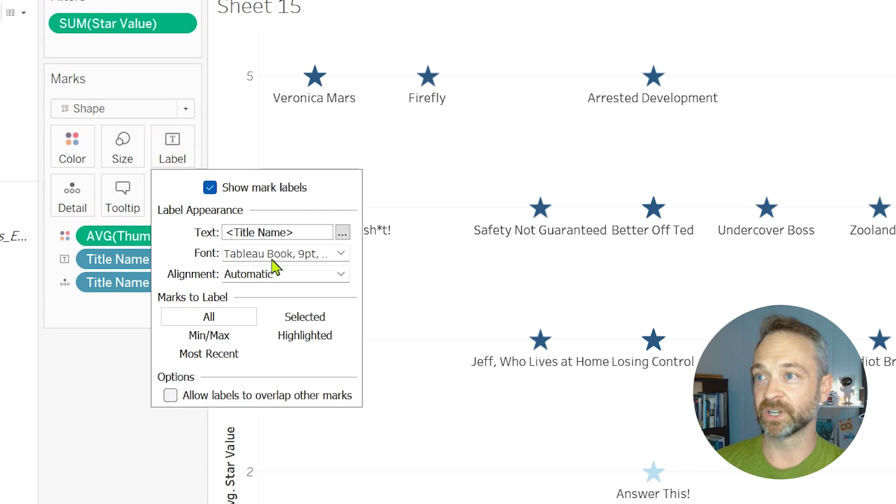
{"action": "left_click", "coordinate": [318, 254]}
{"action": "left_click", "coordinate": [291, 306]}
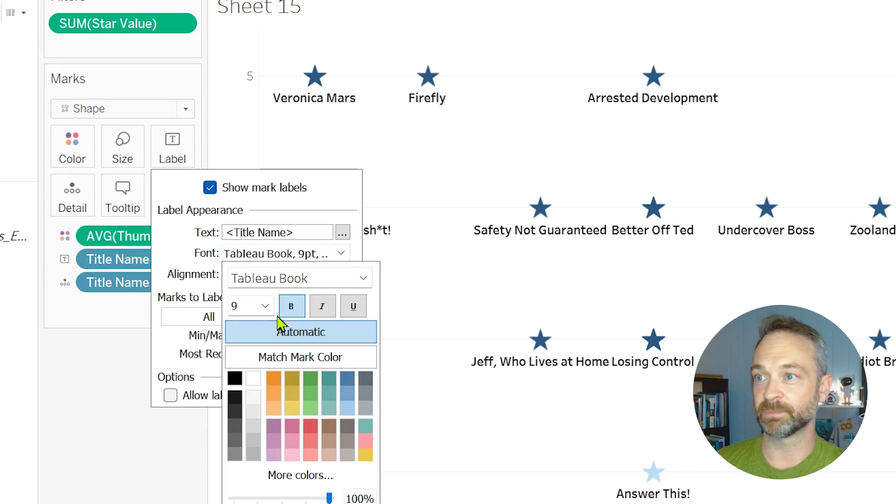
{"action": "left_click", "coordinate": [265, 305]}
{"action": "left_click", "coordinate": [261, 364]}
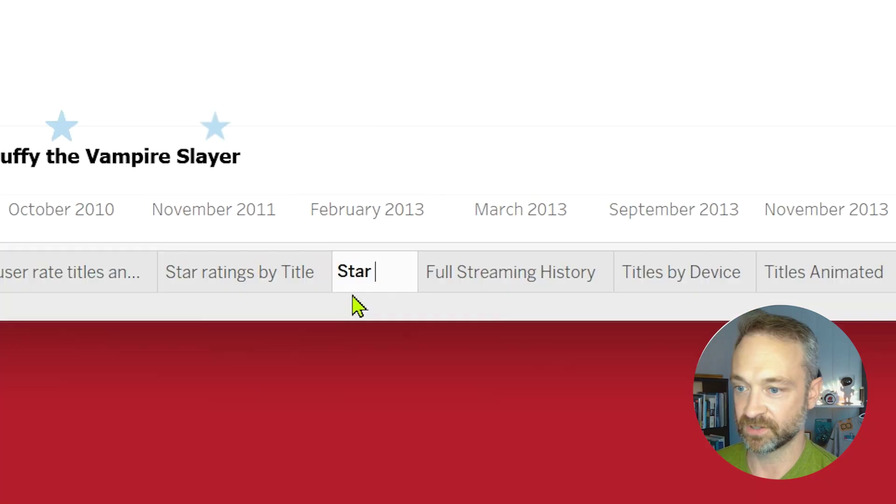
Rename the worksheet as Star Ratings by Month & Year
{"action": "type", "text": "Ratr"}
{"action": "key", "text": "BackSpace"}
{"action": "type", "text": "ig"}
{"action": "key", "text": "BackSpace"}
{"action": "type", "text": "ngs by Month &"}
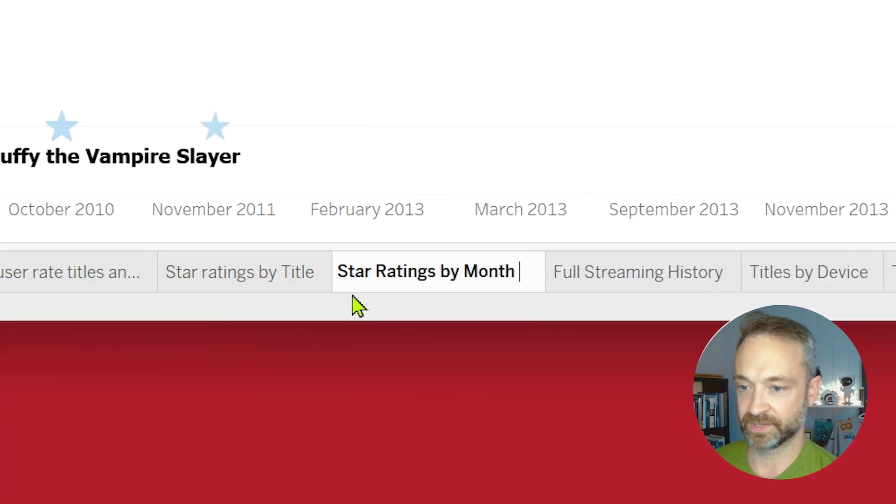
{"action": "type", "text": " Year"}
{"action": "key", "text": "Return"}
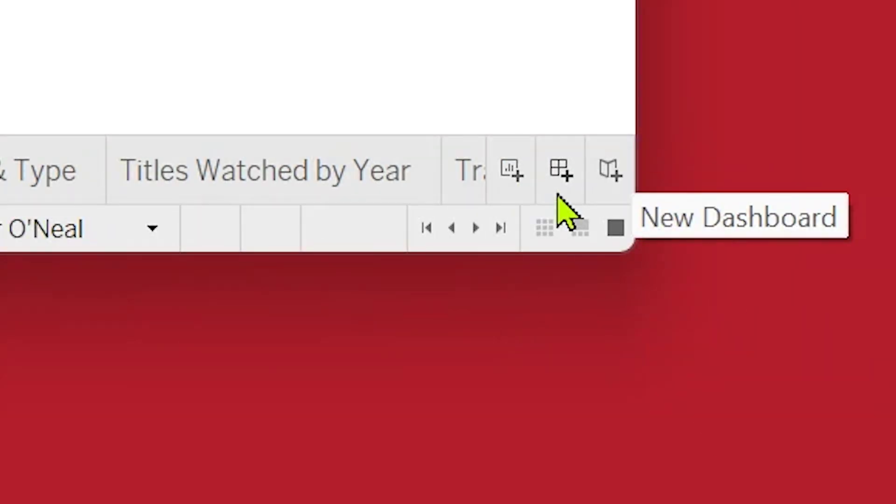
Create a new dashboard and set its size to Automatic
{"action": "left_click", "coordinate": [562, 182]}
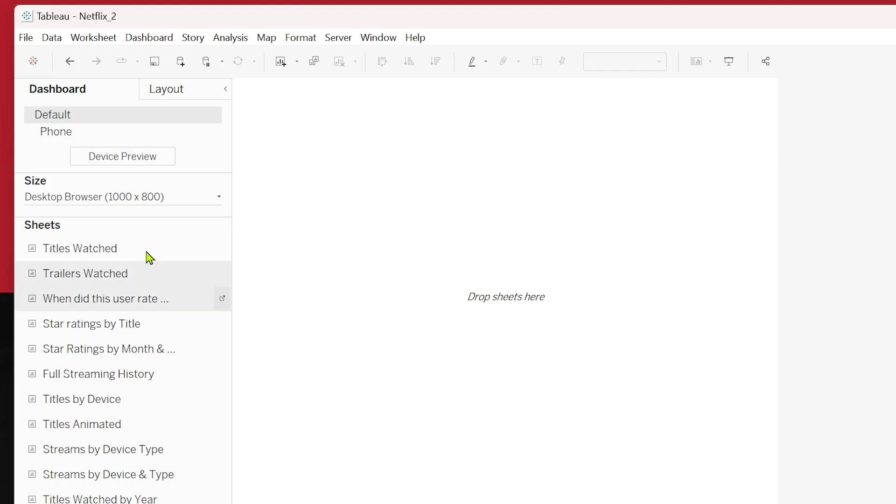
{"action": "left_click", "coordinate": [159, 193]}
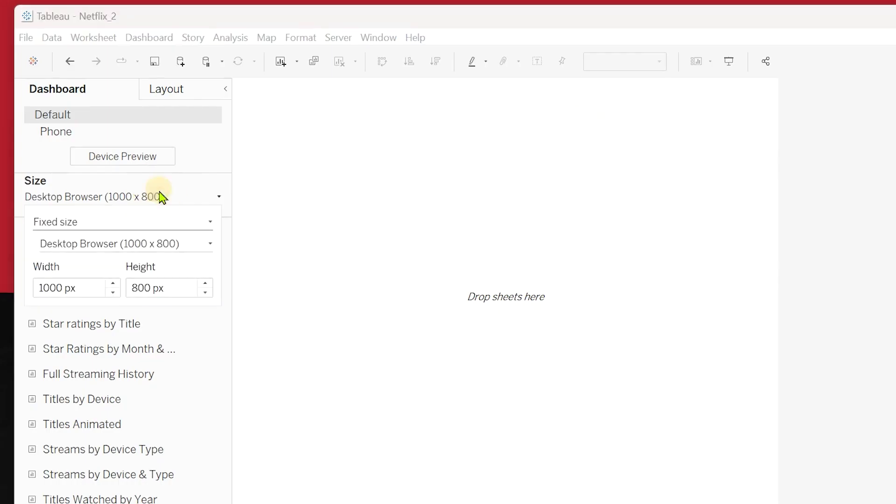
{"action": "left_click", "coordinate": [177, 227]}
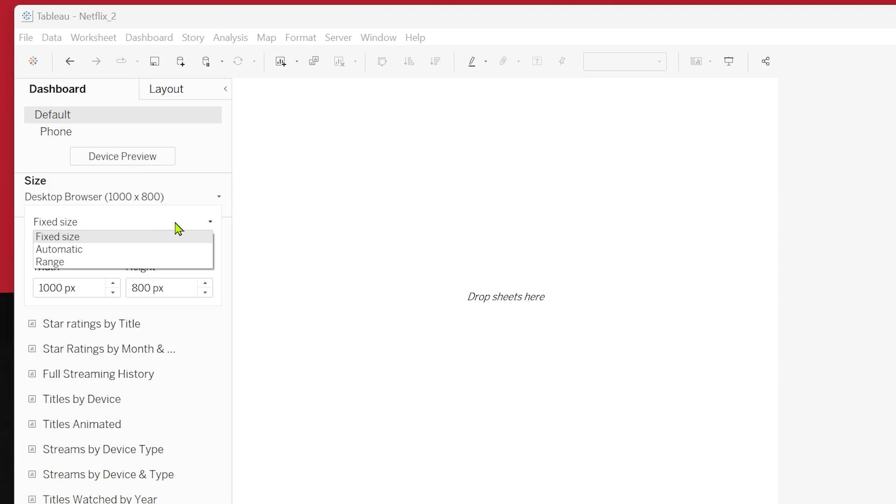
{"action": "left_click", "coordinate": [177, 224]}
{"action": "left_click", "coordinate": [184, 243]}
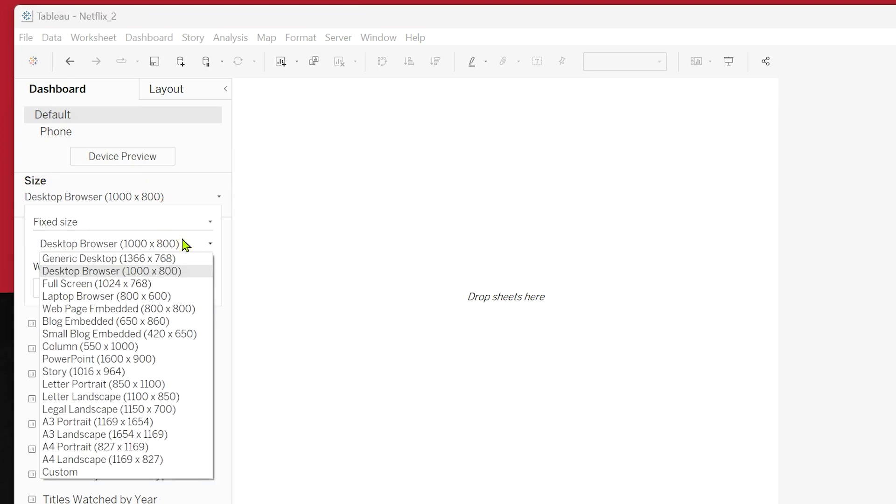
{"action": "left_click", "coordinate": [108, 258]}
{"action": "left_click", "coordinate": [140, 221]}
{"action": "left_click", "coordinate": [146, 248]}
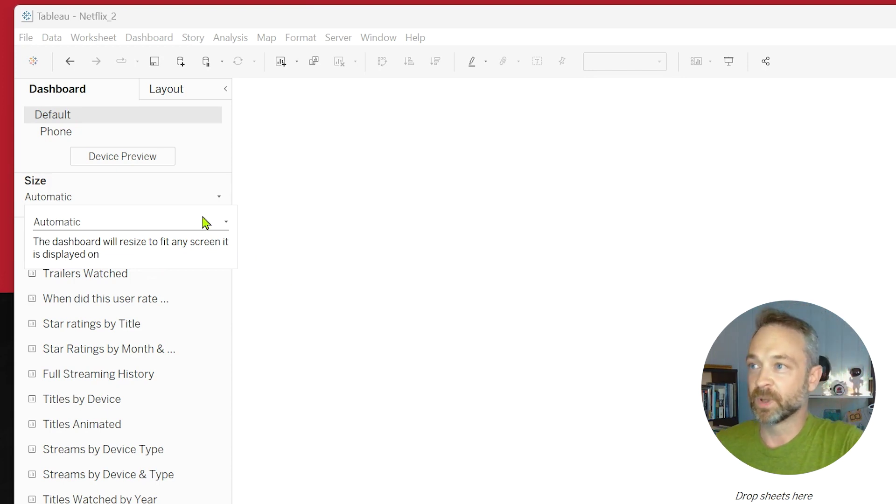
{"action": "left_click", "coordinate": [185, 200]}
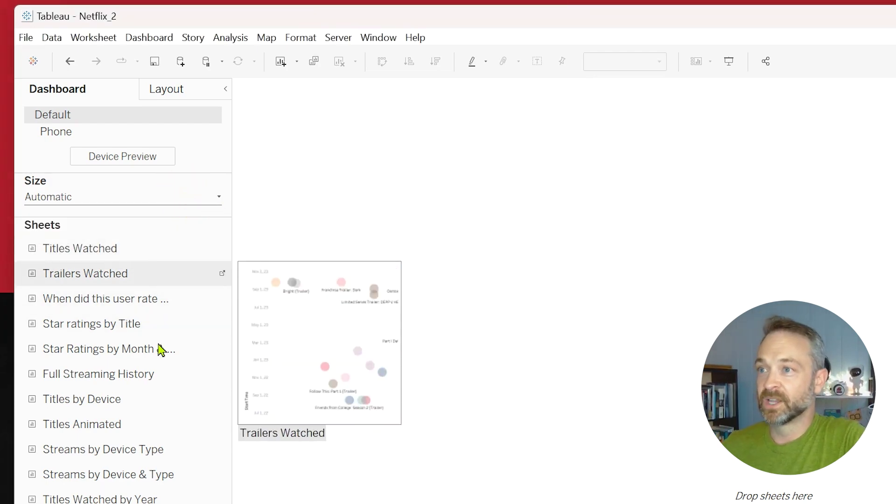
Place Star Ratings by Month & Year beside Streams by Device Type 2 (3), with Streams by Device Type 2 and Titles Watched by Year beneath them
{"action": "left_click_drag", "start_coordinate": [111, 466], "coordinate": [391, 438]}
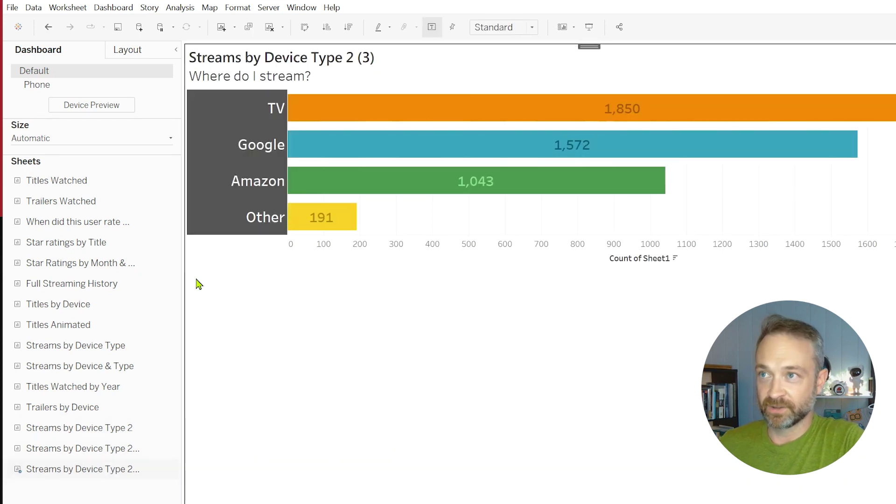
{"action": "left_click_drag", "start_coordinate": [81, 263], "coordinate": [384, 317]}
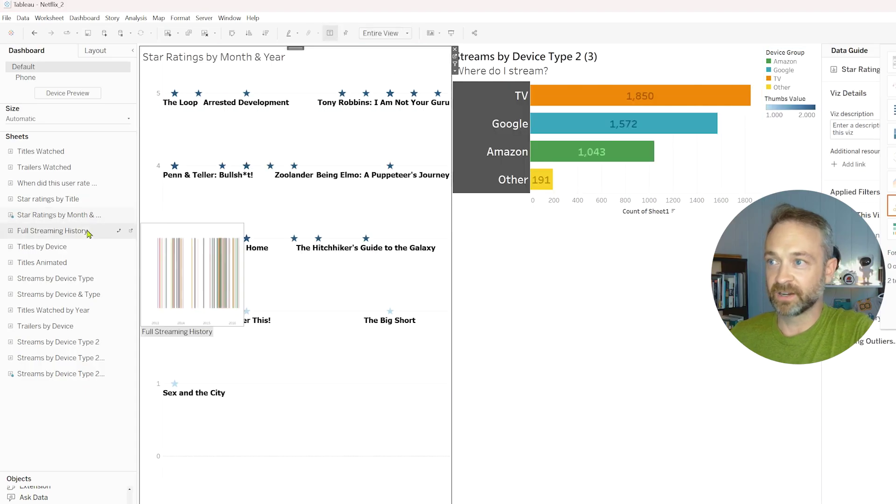
{"action": "left_click_drag", "start_coordinate": [53, 310], "coordinate": [620, 430]}
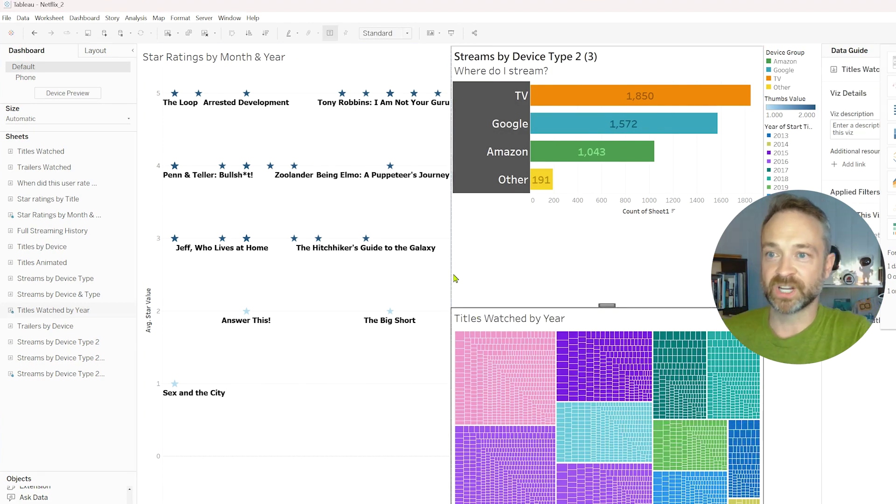
{"action": "left_click_drag", "start_coordinate": [58, 341], "coordinate": [318, 419]}
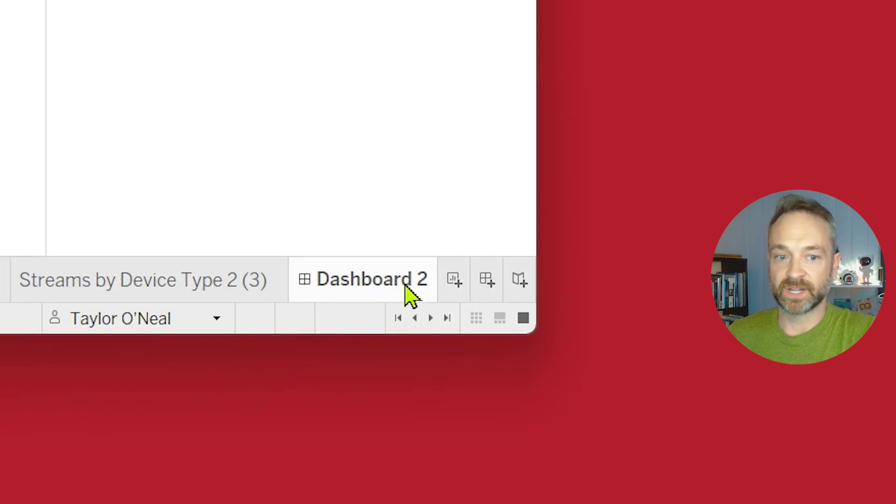
Rename the dashboard as Netflix Dashboard 2
{"action": "double_click", "coordinate": [383, 282]}
{"action": "type", "text": "Netfl"}
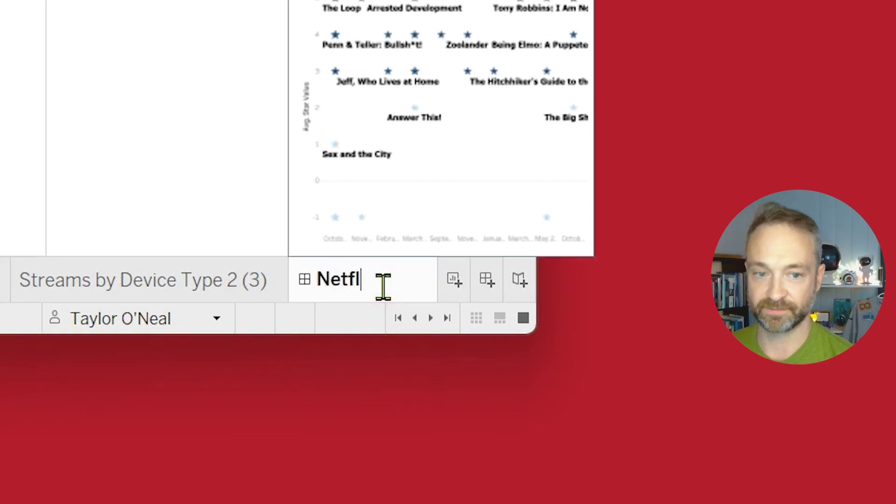
{"action": "type", "text": "ix Das"}
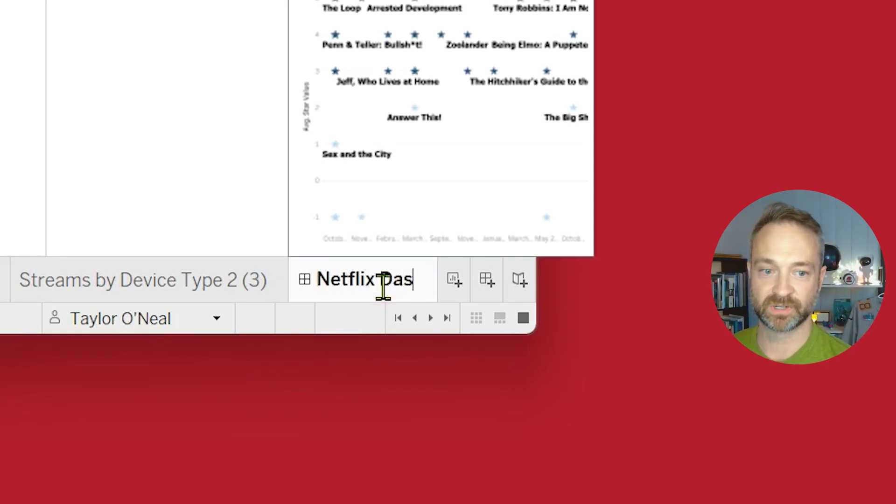
{"action": "type", "text": "hboard 2"}
{"action": "key", "text": "Return"}
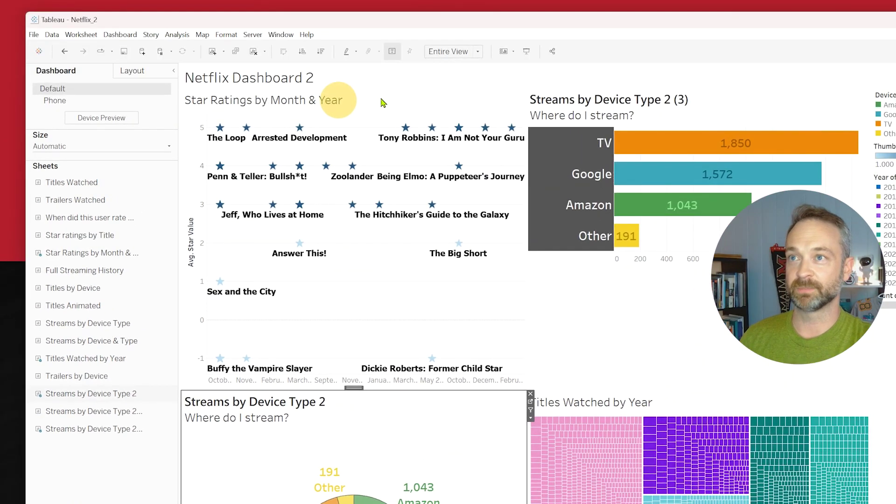
Place an image object above Star Ratings by Month & Year and insert ntflix.jpg with Fit Image and Center Image enabled
{"action": "left_click", "coordinate": [381, 100]}
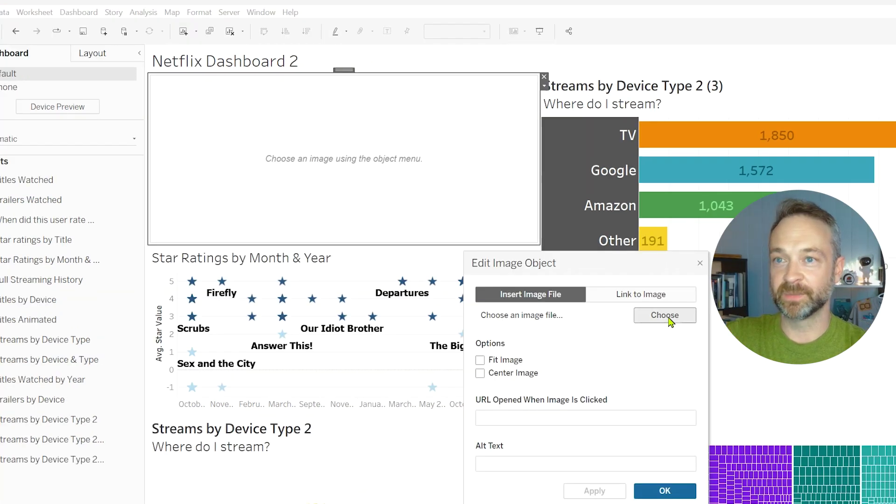
{"action": "left_click_drag", "start_coordinate": [597, 267], "coordinate": [323, 221]}
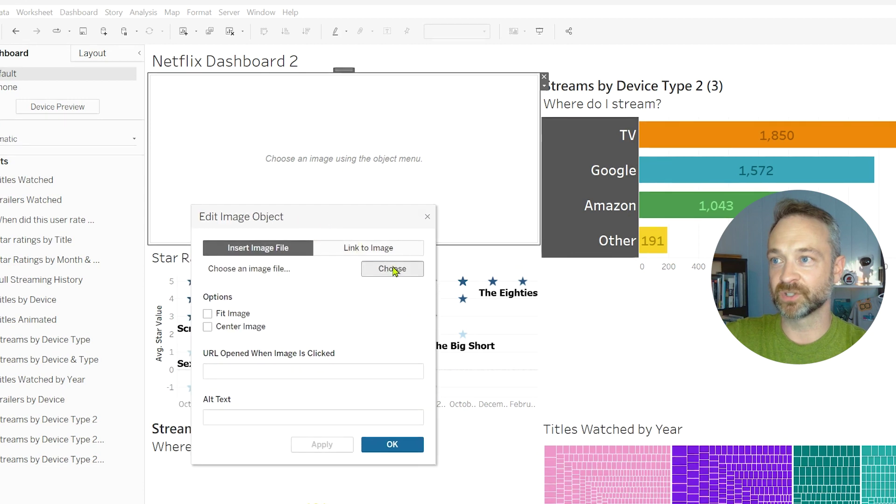
{"action": "left_click", "coordinate": [391, 272]}
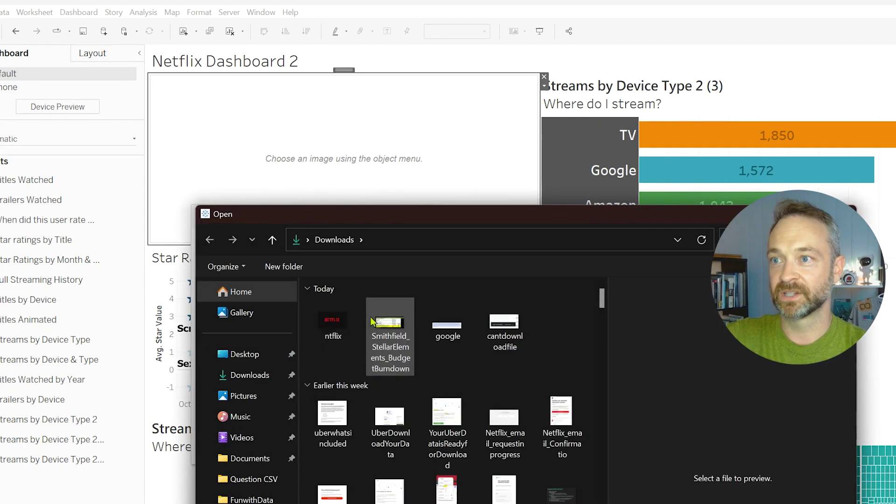
{"action": "key", "text": "Escape"}
{"action": "left_click", "coordinate": [225, 316]}
{"action": "left_click", "coordinate": [242, 328]}
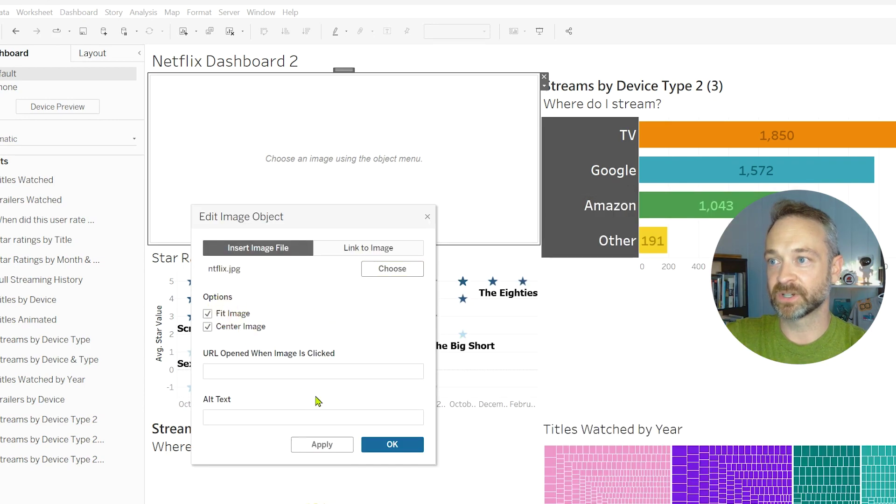
{"action": "left_click", "coordinate": [392, 444]}
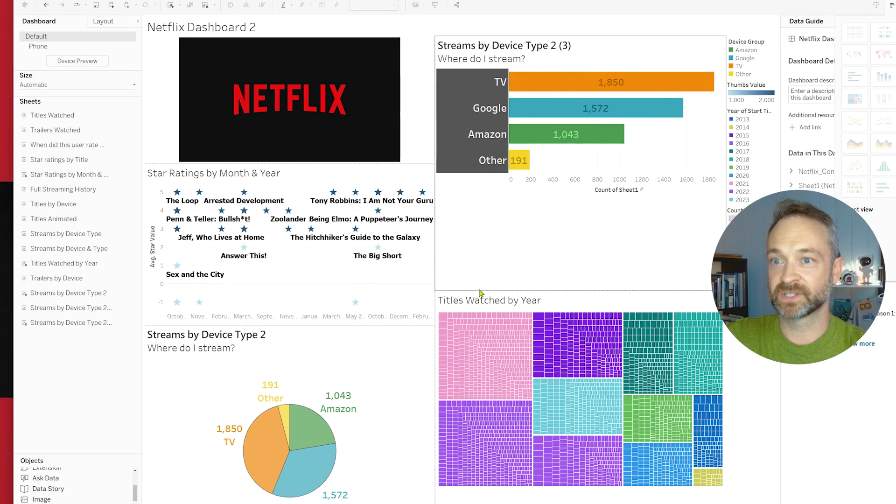
Raise the boundary above Titles Watched by Year and set the worksheet shading of Streams by Device Type 2 to black
{"action": "left_click_drag", "start_coordinate": [478, 290], "coordinate": [478, 224]}
{"action": "right_click", "coordinate": [404, 373]}
{"action": "left_click", "coordinate": [436, 423]}
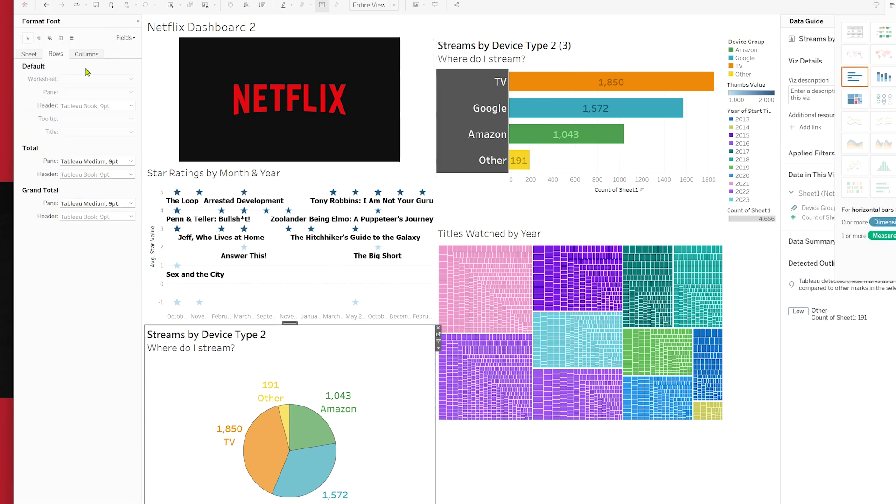
{"action": "left_click", "coordinate": [50, 38]}
{"action": "left_click", "coordinate": [29, 54]}
{"action": "left_click", "coordinate": [70, 79]}
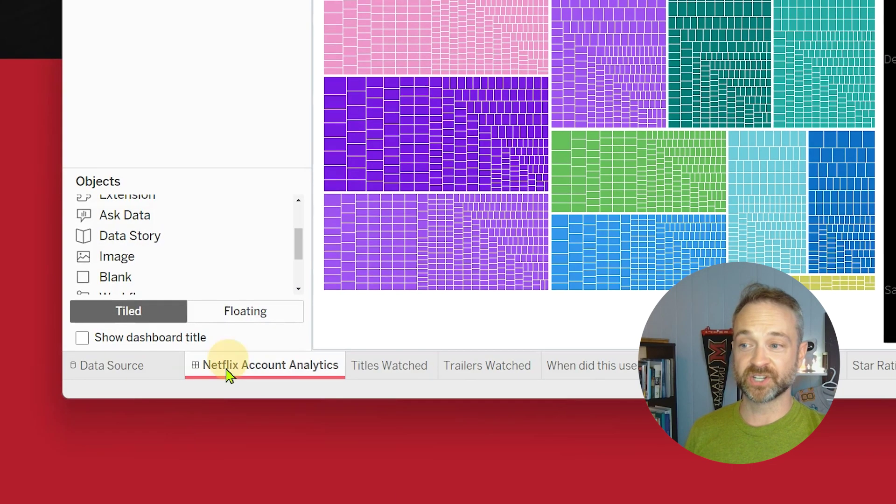
Hide all sheets used in the Netflix Account Analytics dashboard and unhide them again
{"action": "right_click", "coordinate": [232, 369]}
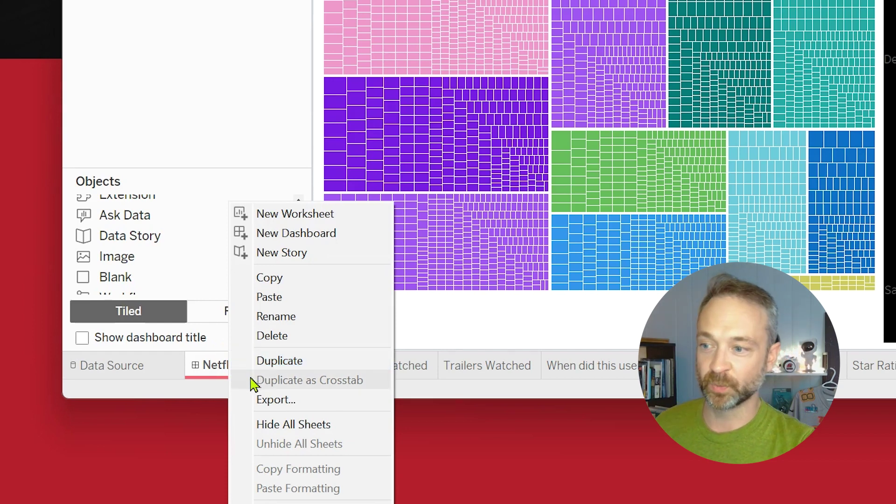
{"action": "left_click", "coordinate": [332, 426]}
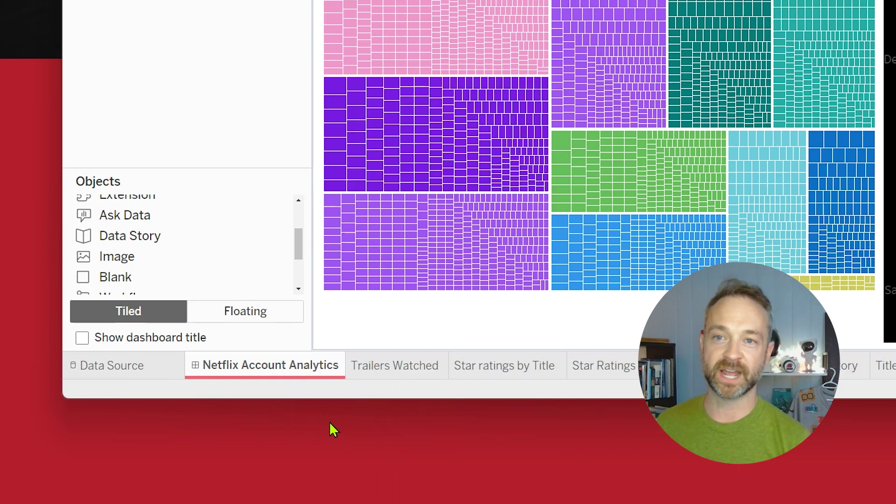
{"action": "right_click", "coordinate": [283, 376]}
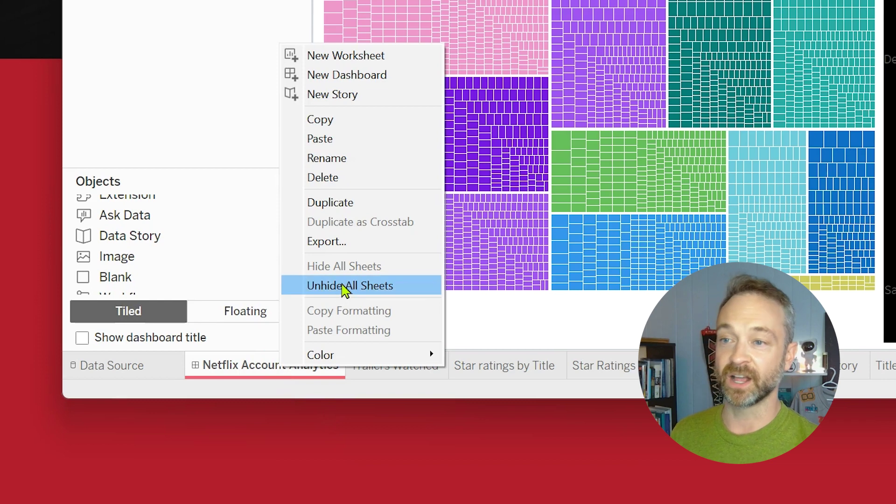
{"action": "left_click", "coordinate": [344, 282]}
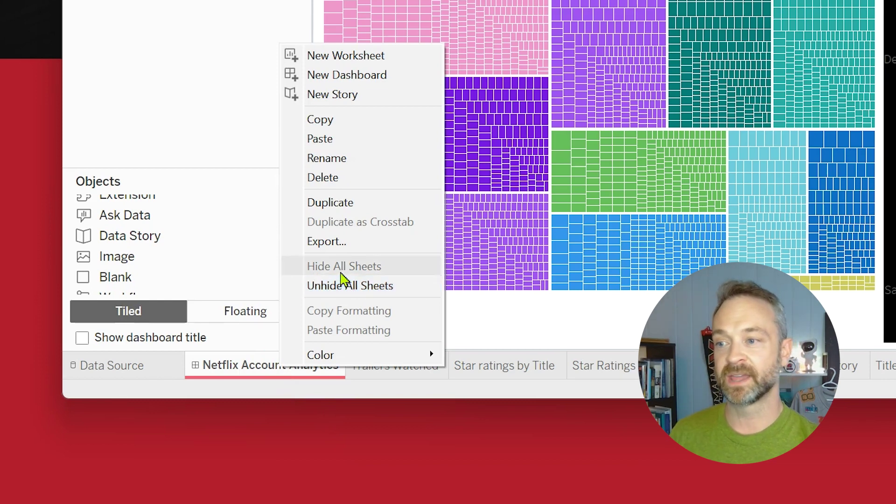
Hide all sheets used in the Netflix Account Analytics dashboard
{"action": "right_click", "coordinate": [327, 376]}
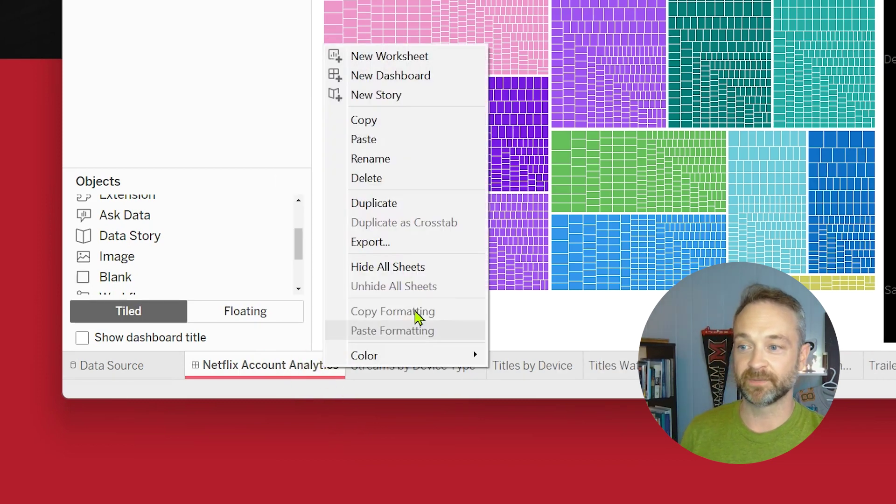
{"action": "left_click", "coordinate": [457, 278]}
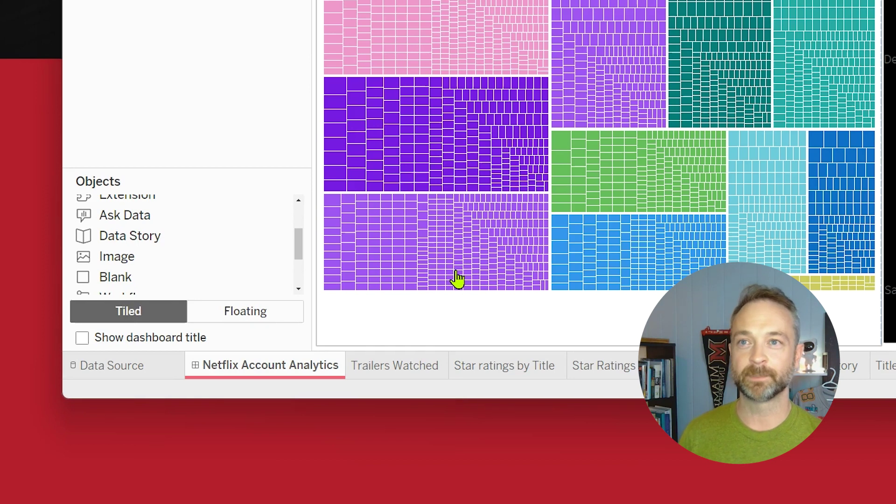
Try to publish the workbook to Tableau Public
{"action": "mouse_move", "coordinate": [450, 265]}
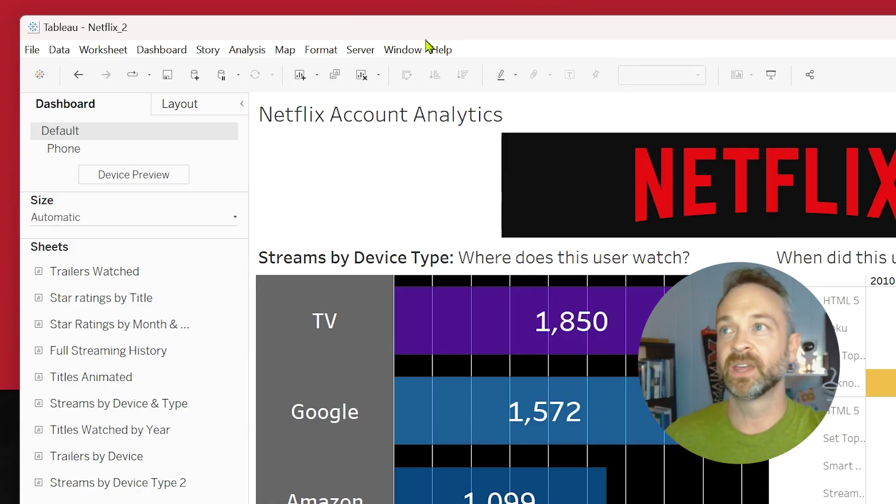
{"action": "left_click", "coordinate": [362, 50]}
{"action": "mouse_move", "coordinate": [385, 70]}
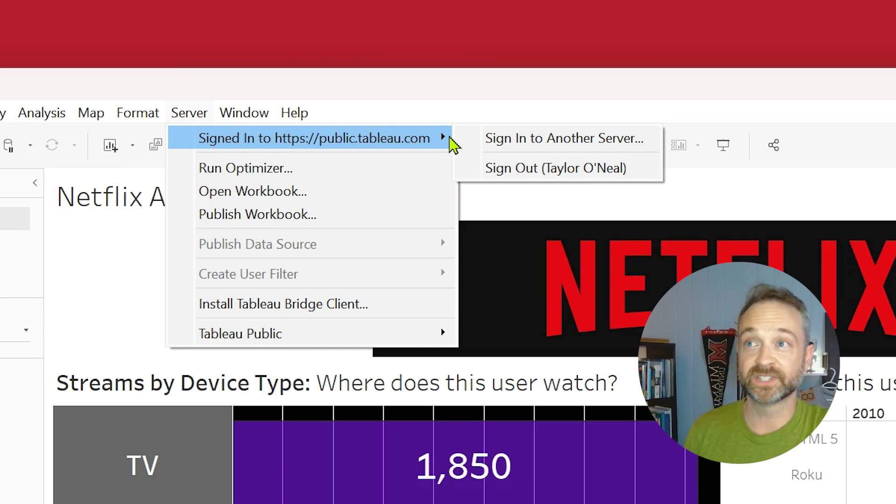
{"action": "left_click", "coordinate": [404, 215]}
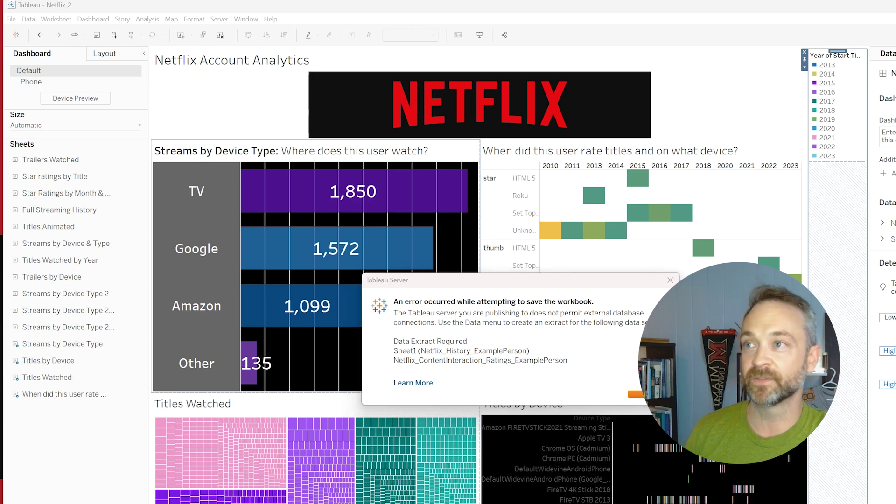
{"action": "left_click", "coordinate": [670, 280]}
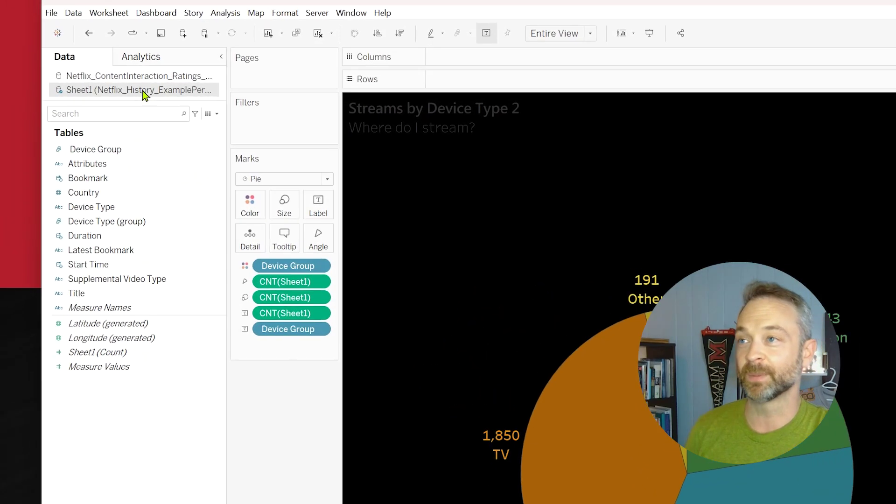
Create extracts with all rows for the Sheet1 (Netflix_History_ExamplePerson) and Netflix_ContentInteraction_Ratings_ExamplePerson data sources
{"action": "right_click", "coordinate": [84, 81]}
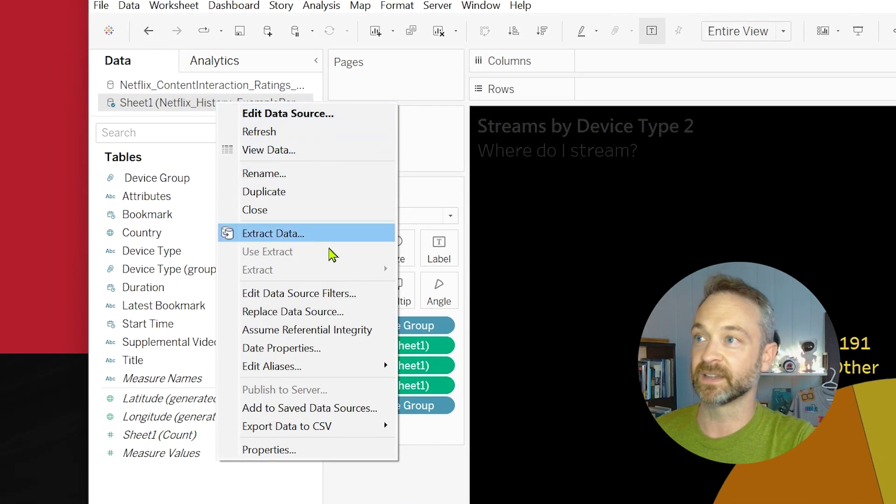
{"action": "left_click", "coordinate": [340, 238]}
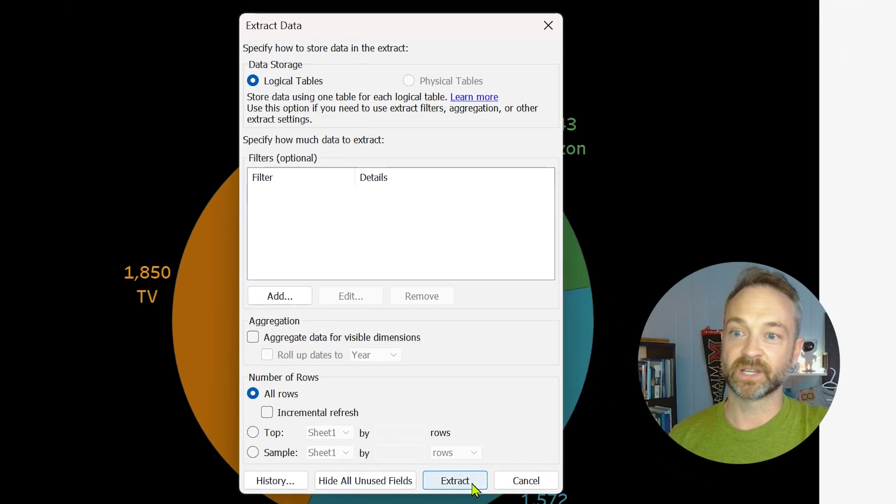
{"action": "left_click", "coordinate": [472, 483]}
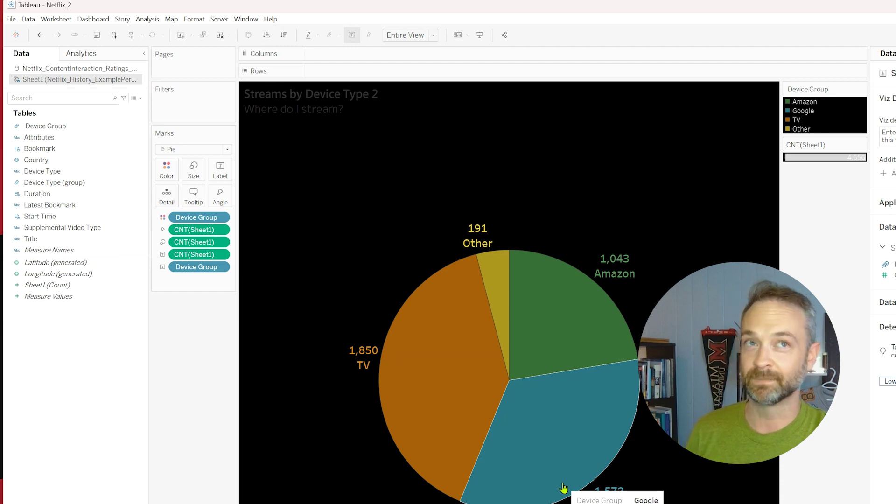
{"action": "right_click", "coordinate": [111, 69]}
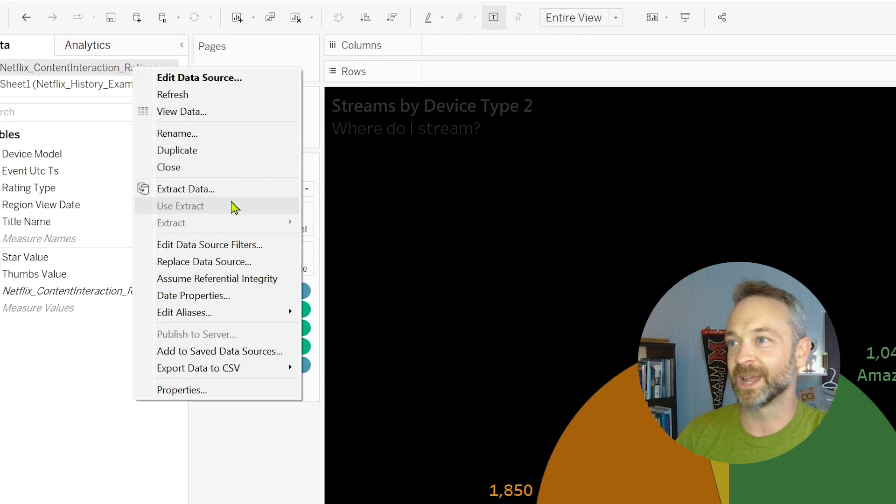
{"action": "left_click", "coordinate": [231, 189]}
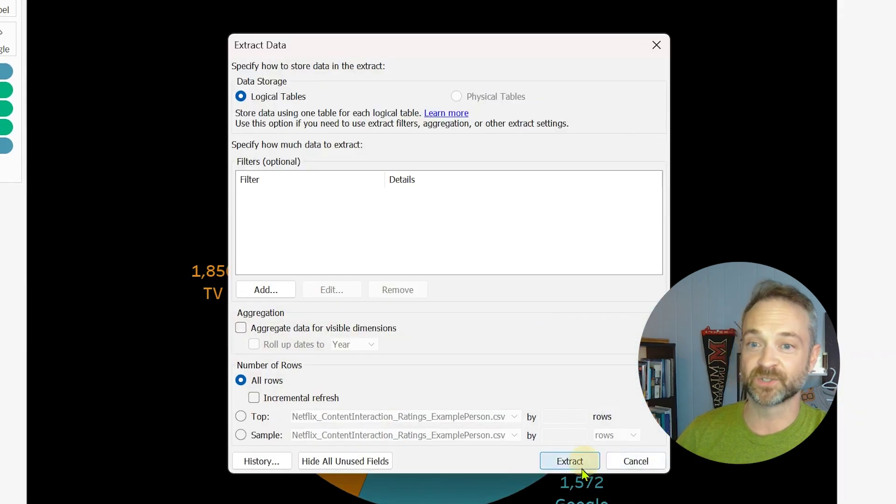
{"action": "left_click", "coordinate": [566, 460]}
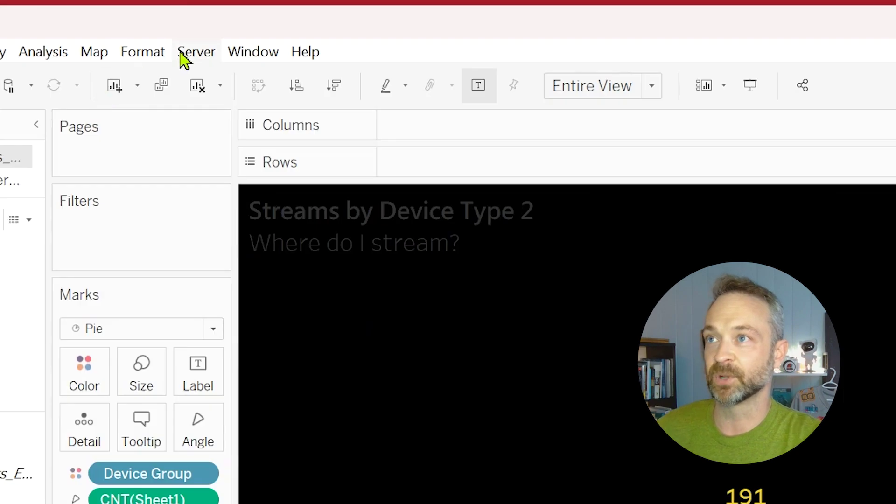
Publish the workbook to Tableau Public with the title Netflix Streaming History Visualization of Random User
{"action": "left_click", "coordinate": [180, 52]}
{"action": "left_click", "coordinate": [272, 158]}
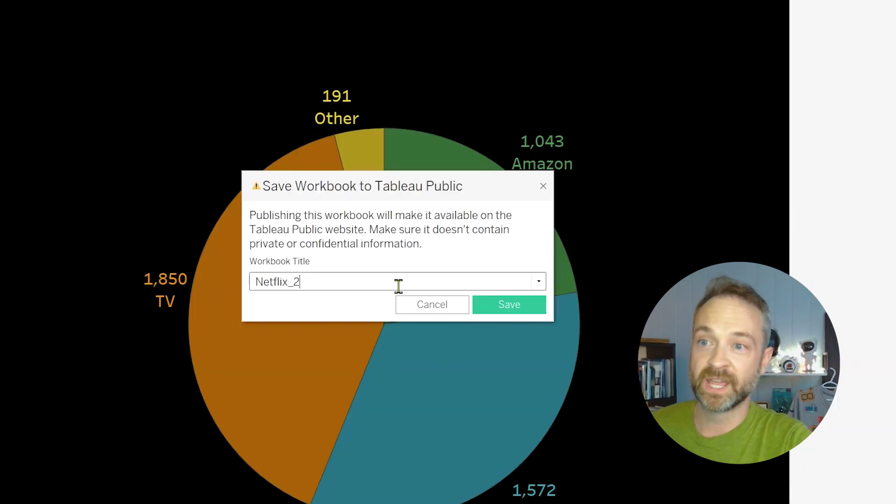
{"action": "double_click", "coordinate": [329, 281]}
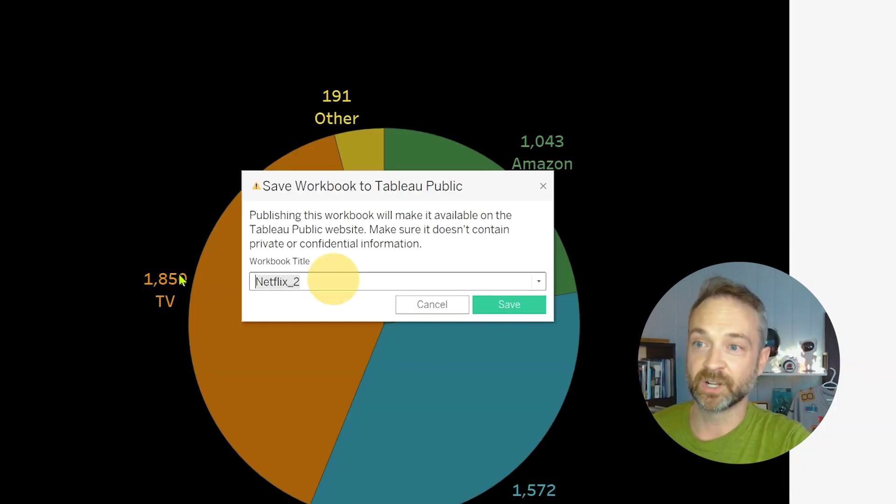
{"action": "type", "text": "Netflix Streaming History Visualization of Rando"}
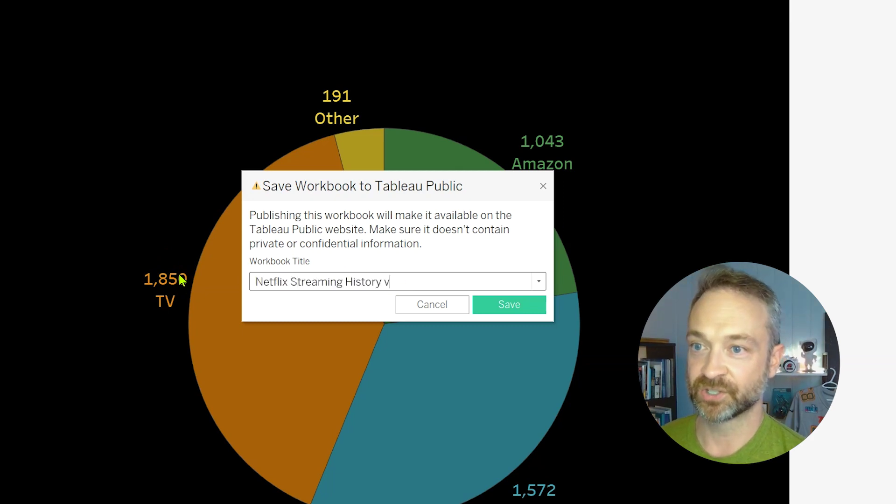
{"action": "type", "text": "m User"}
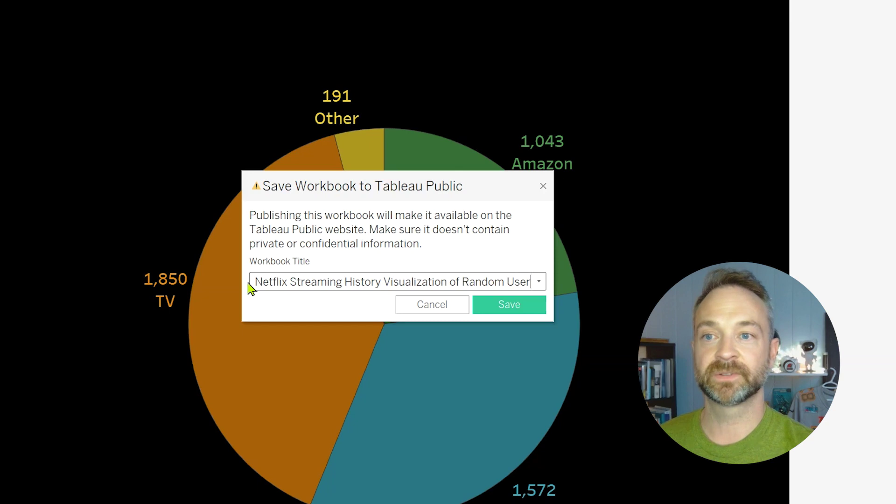
{"action": "left_click", "coordinate": [490, 306]}
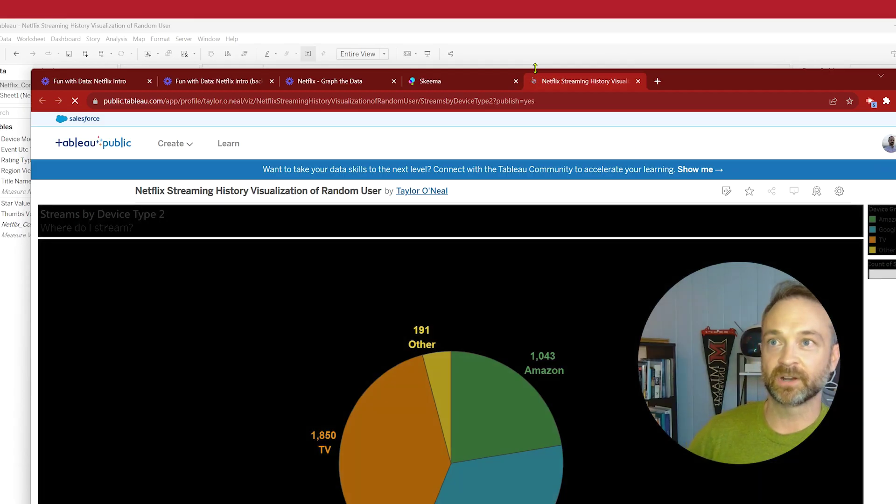
In the published viz's settings, enable Show Sheets and disable Allow Access
{"action": "left_click_drag", "start_coordinate": [672, 83], "coordinate": [649, 23]}
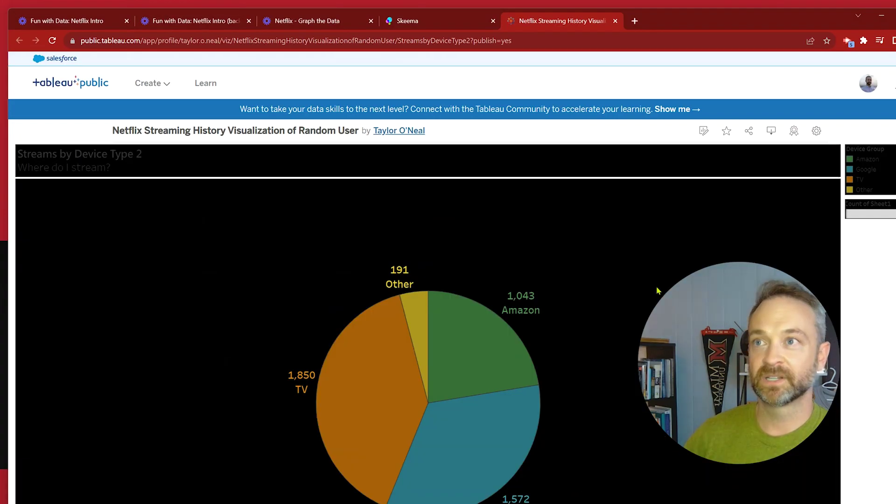
{"action": "scroll", "coordinate": [448, 280], "scroll_direction": "down", "scroll_amount": 5}
{"action": "scroll", "coordinate": [125, 422], "scroll_direction": "up", "scroll_amount": 5}
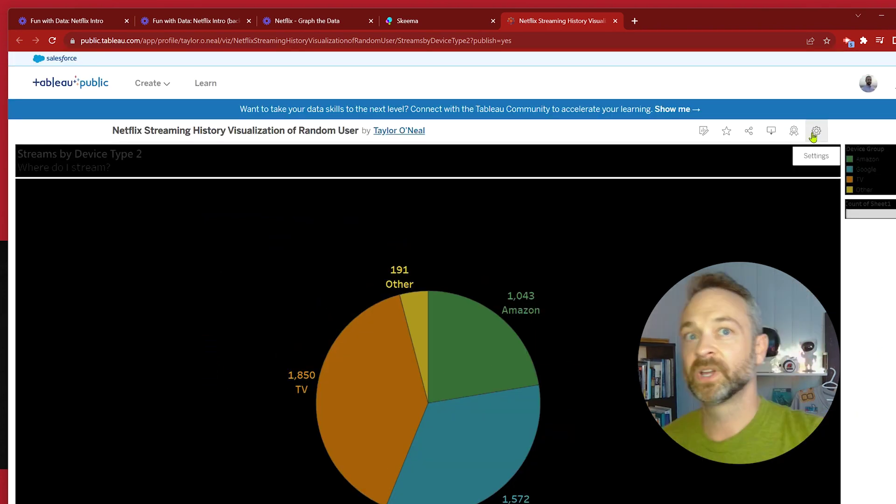
{"action": "left_click", "coordinate": [814, 132]}
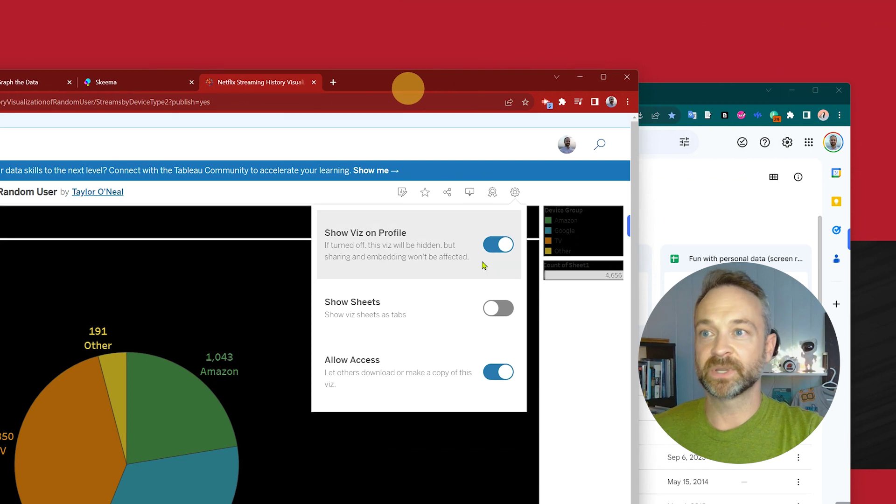
{"action": "left_click", "coordinate": [493, 316]}
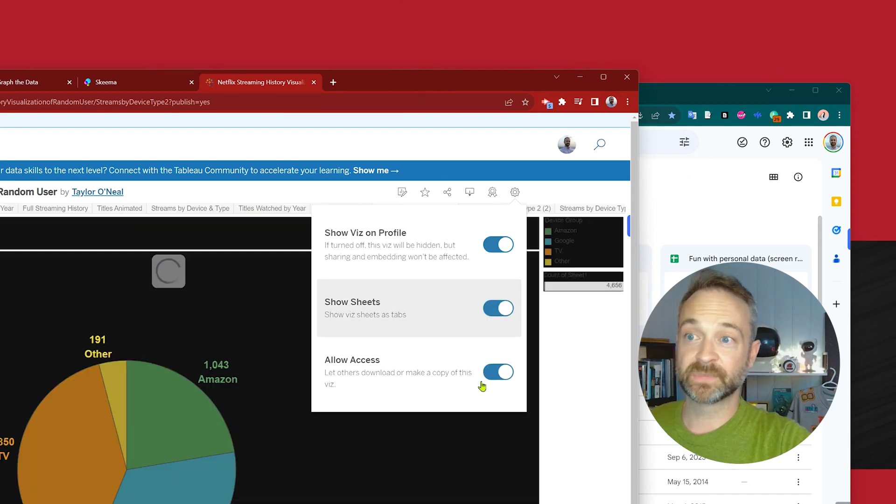
{"action": "left_click", "coordinate": [508, 375]}
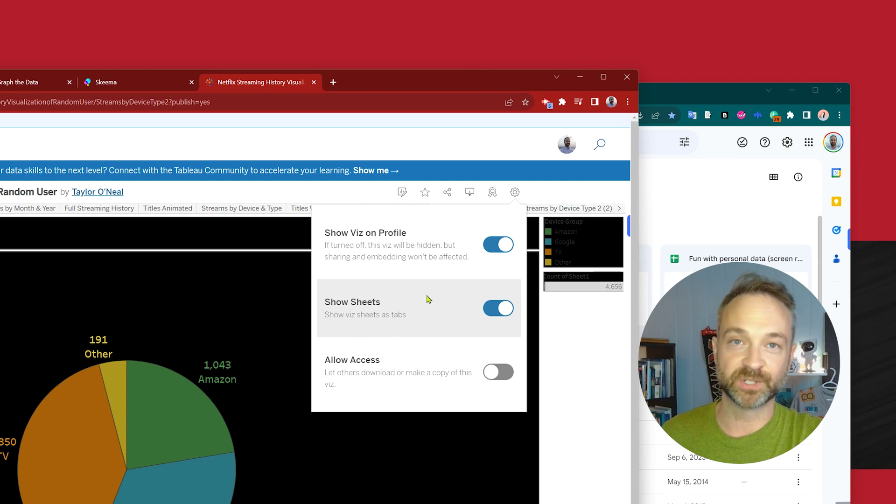
Turn Show Viz on Profile off and back on, and close the viz settings
{"action": "left_click", "coordinate": [496, 250]}
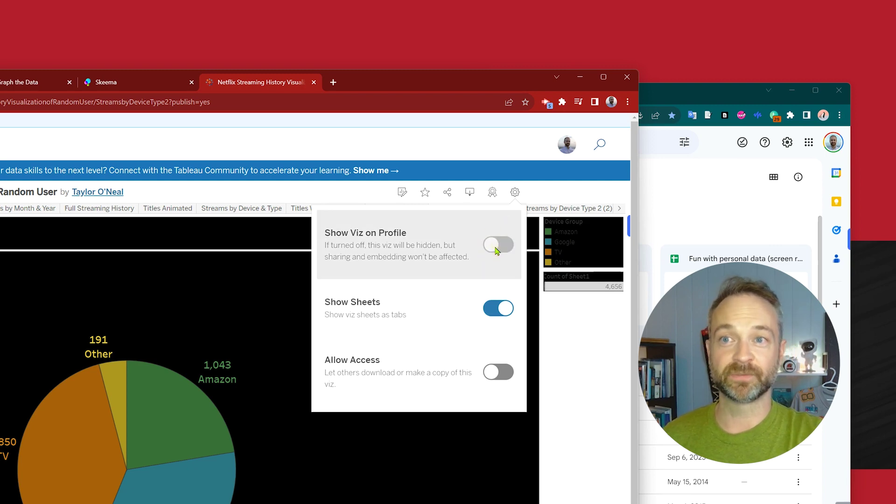
{"action": "left_click", "coordinate": [496, 250]}
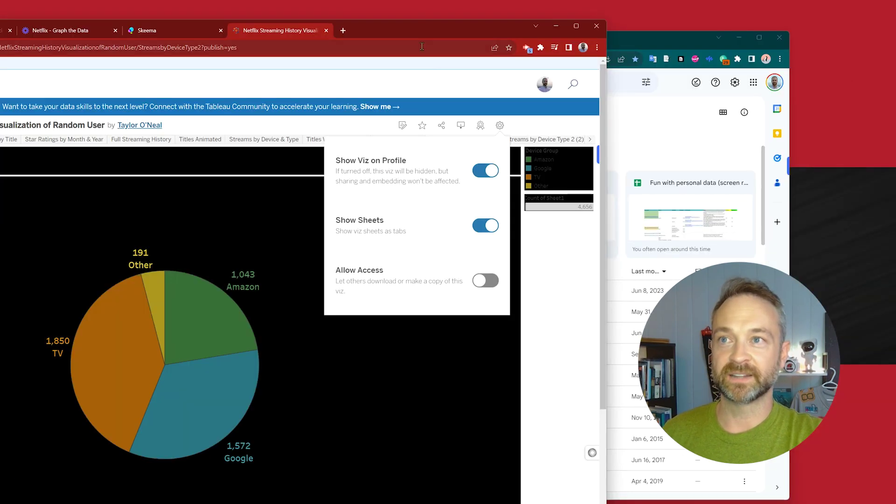
{"action": "left_click_drag", "start_coordinate": [447, 24], "coordinate": [711, 21]}
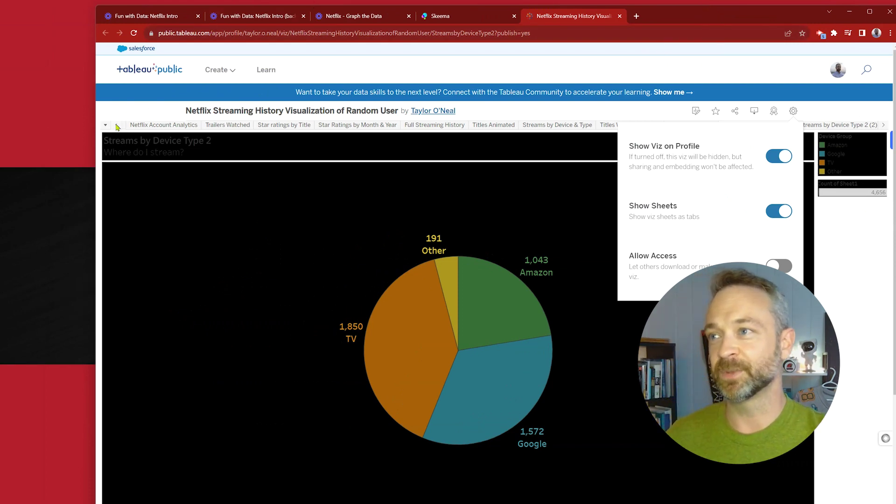
{"action": "left_click", "coordinate": [139, 128]}
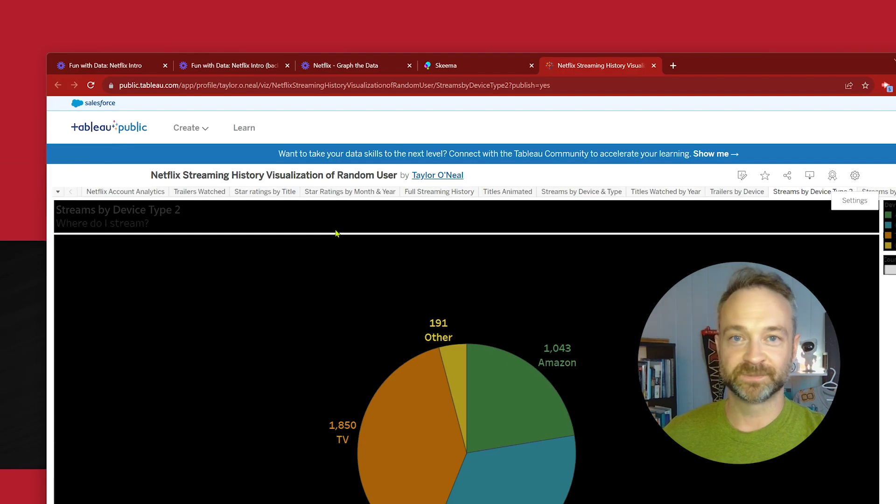